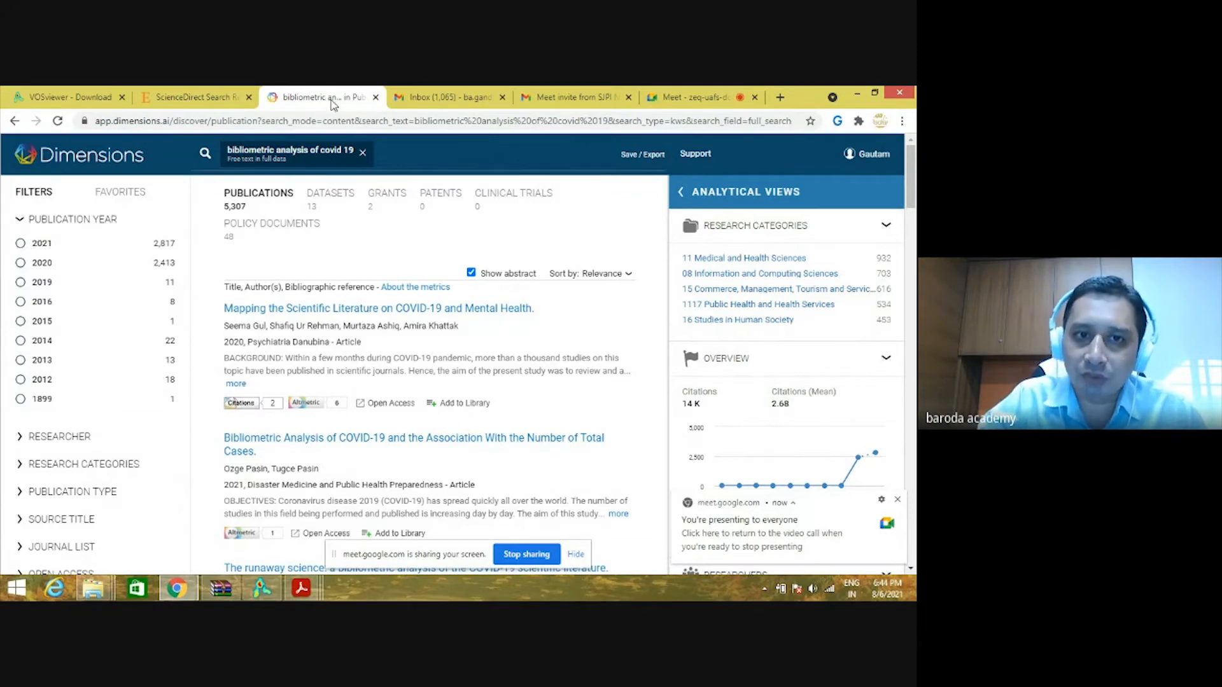
# Clear the existing search for "bibliometric analysis of covid 19".
pyautogui.click(361, 155)
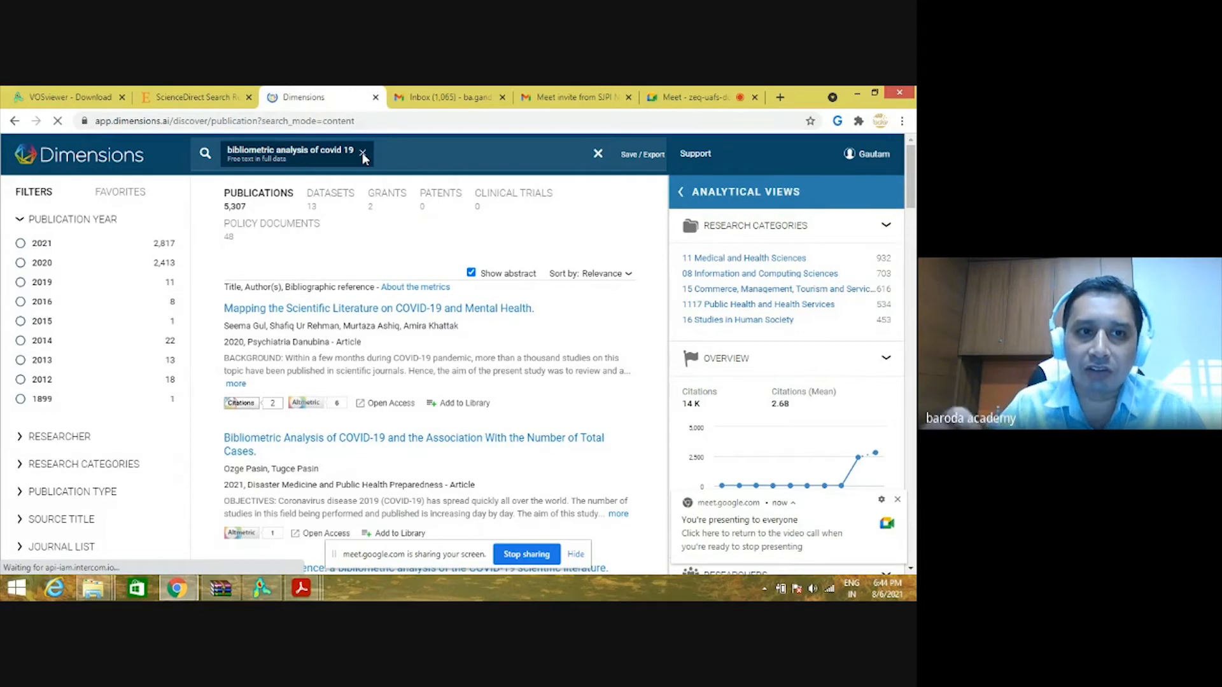
pyautogui.click(363, 154)
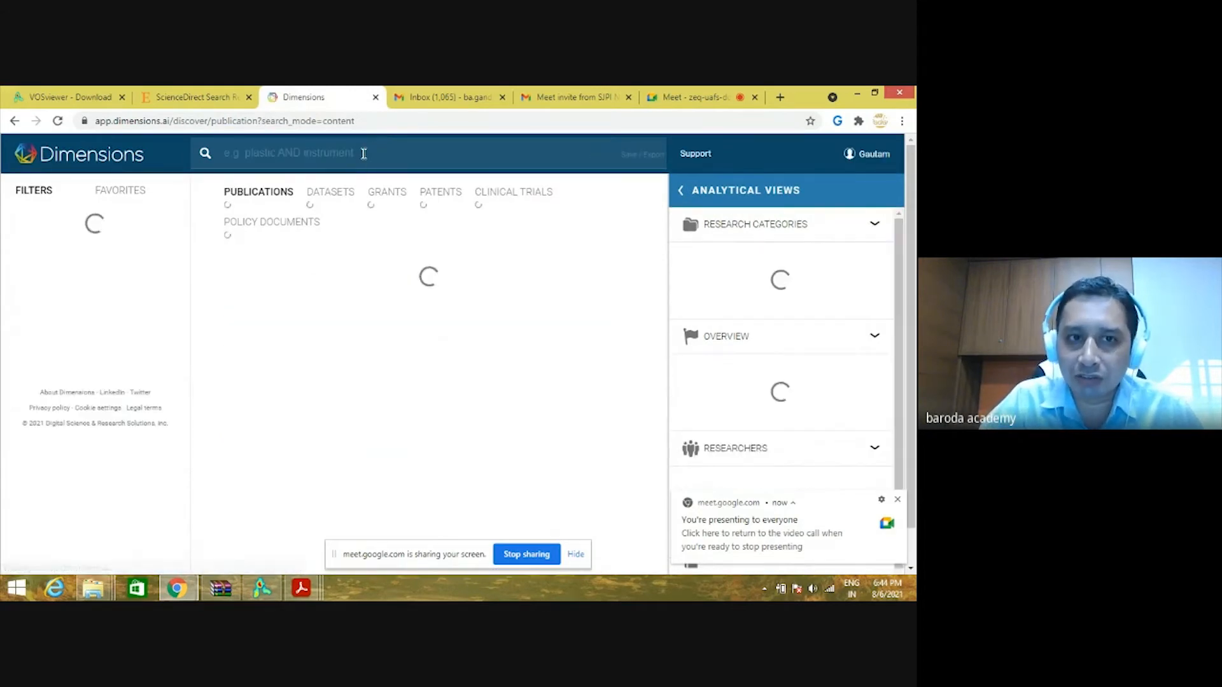
pyautogui.click(364, 154)
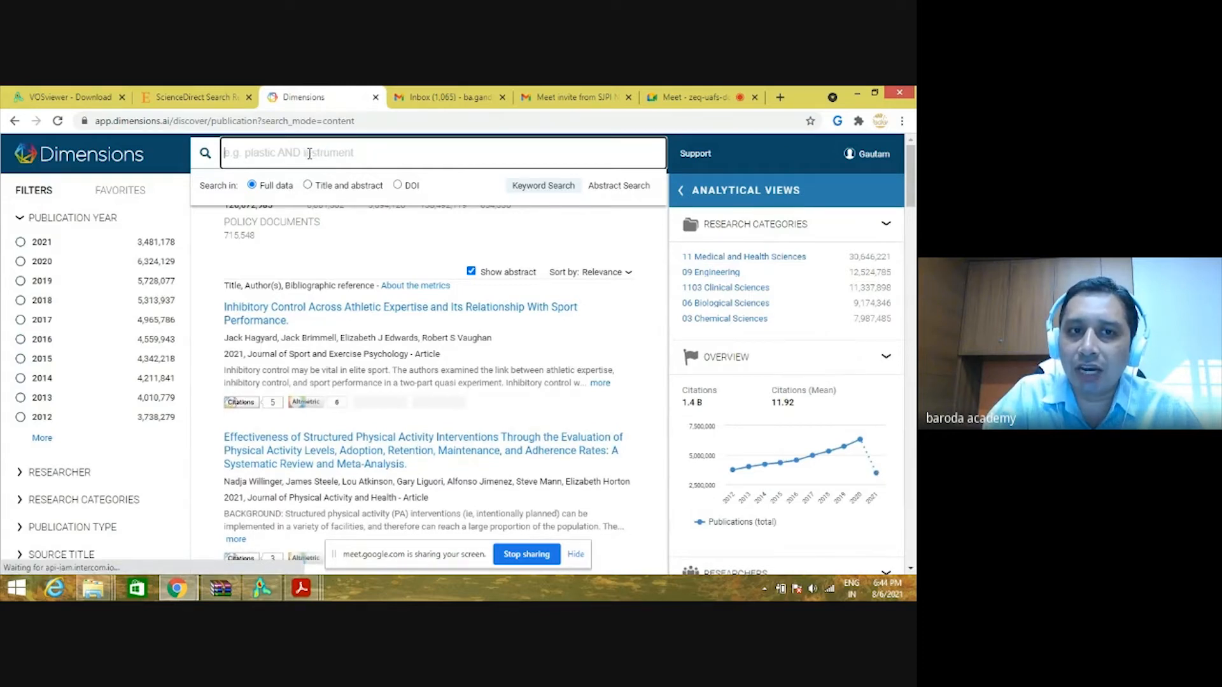
pyautogui.click(761, 159)
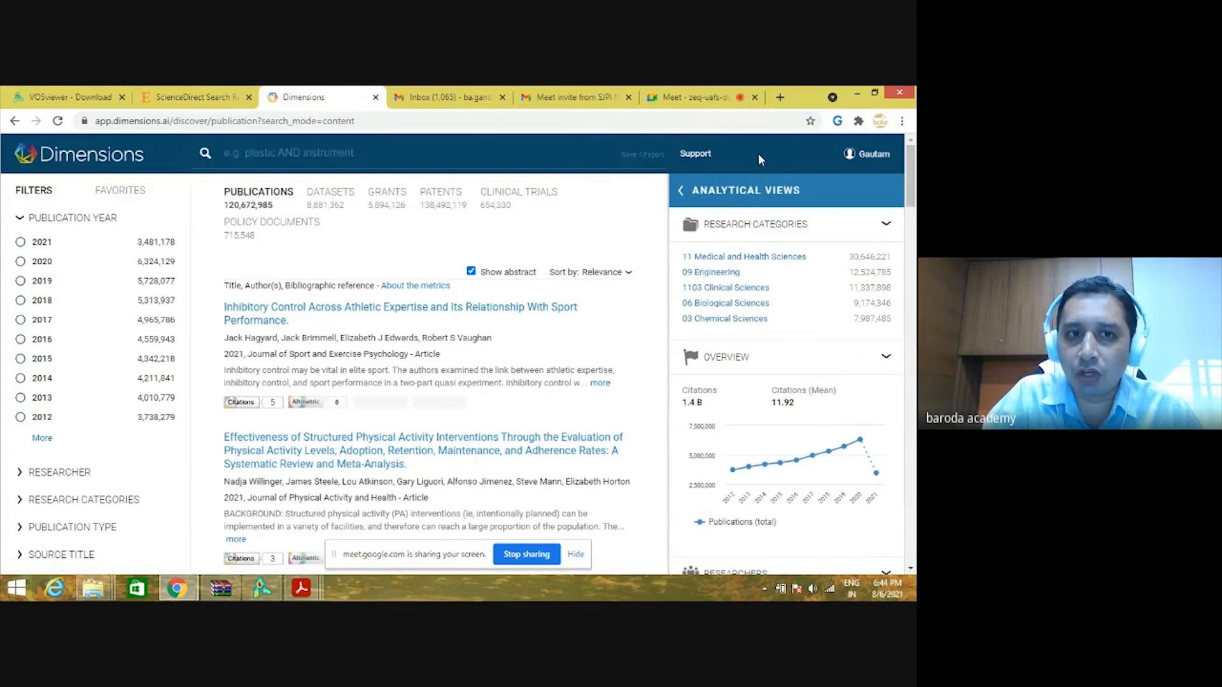
# Search for the exact phrase "e-learning" in title and abstract.
pyautogui.click(323, 158)
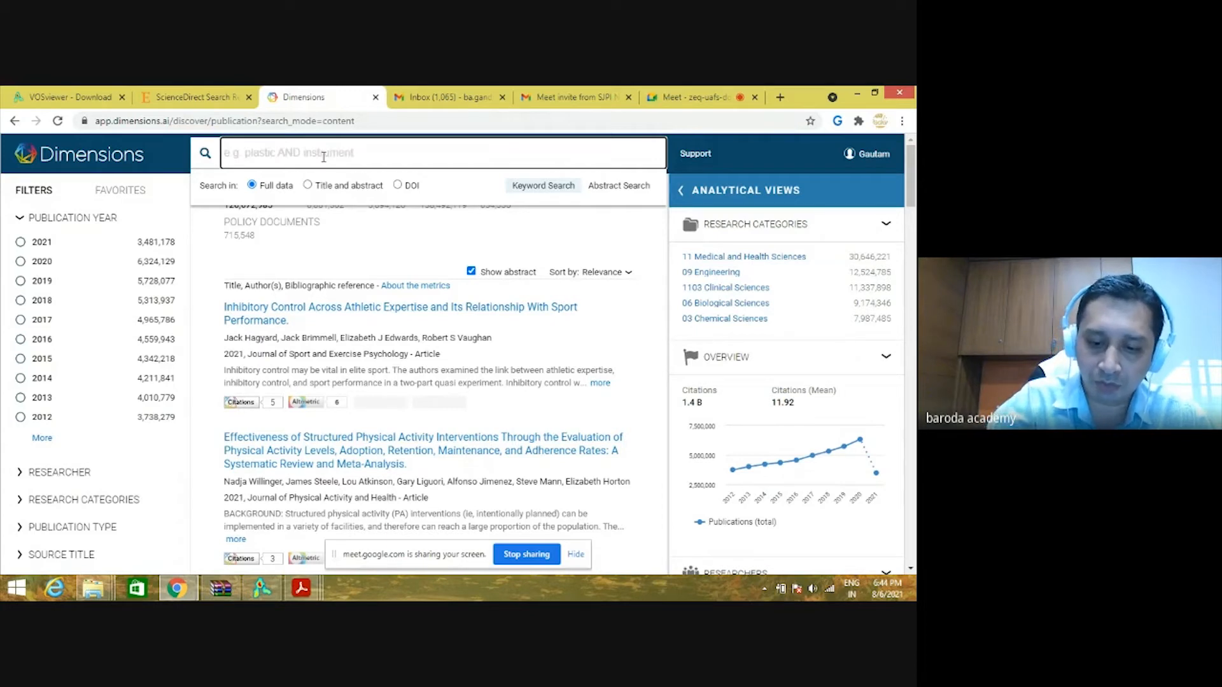
pyautogui.write('"')
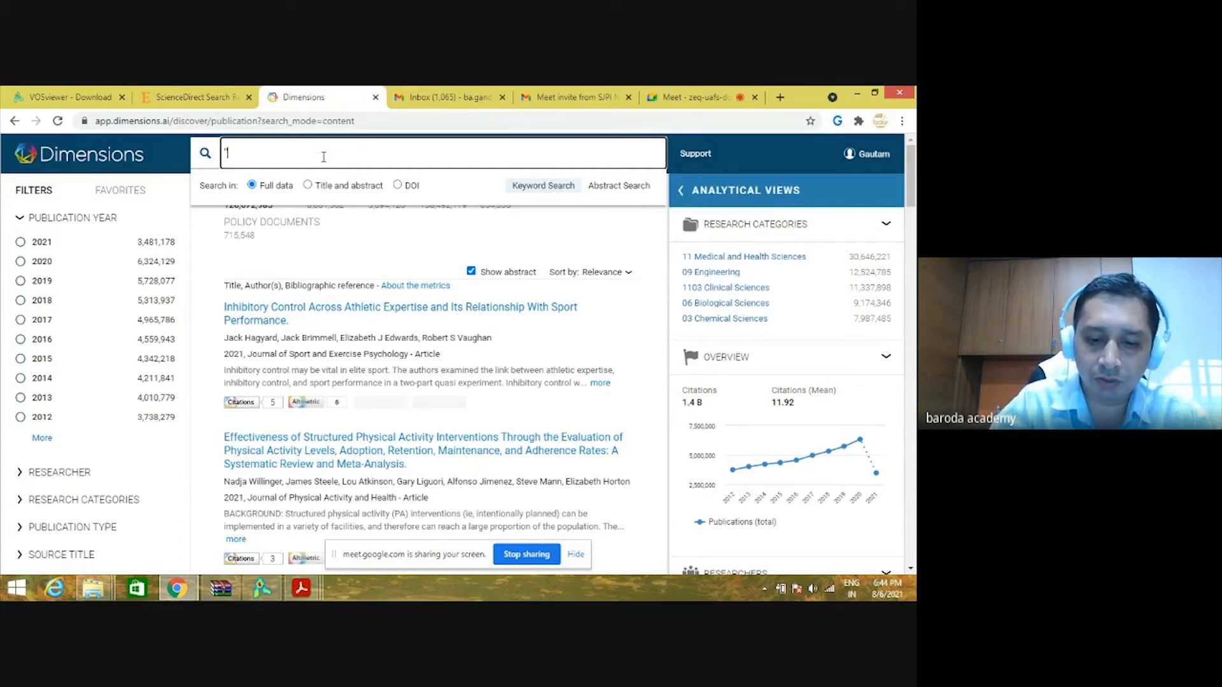
pyautogui.write('e-learning"')
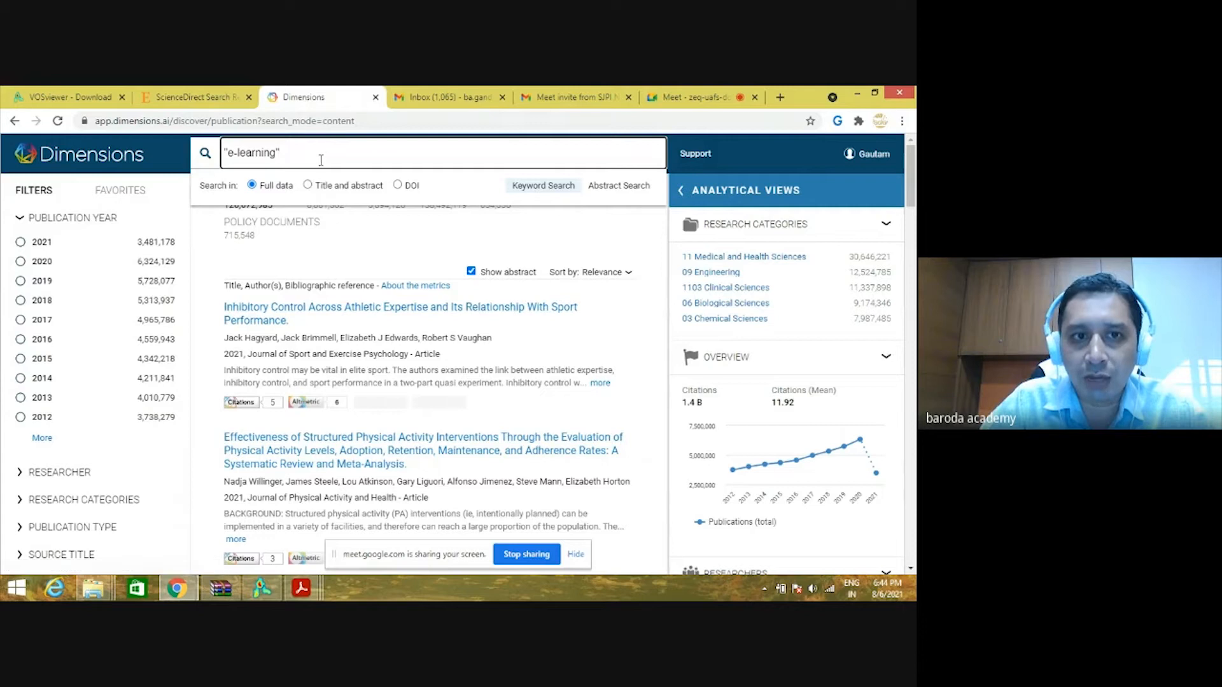
pyautogui.click(310, 187)
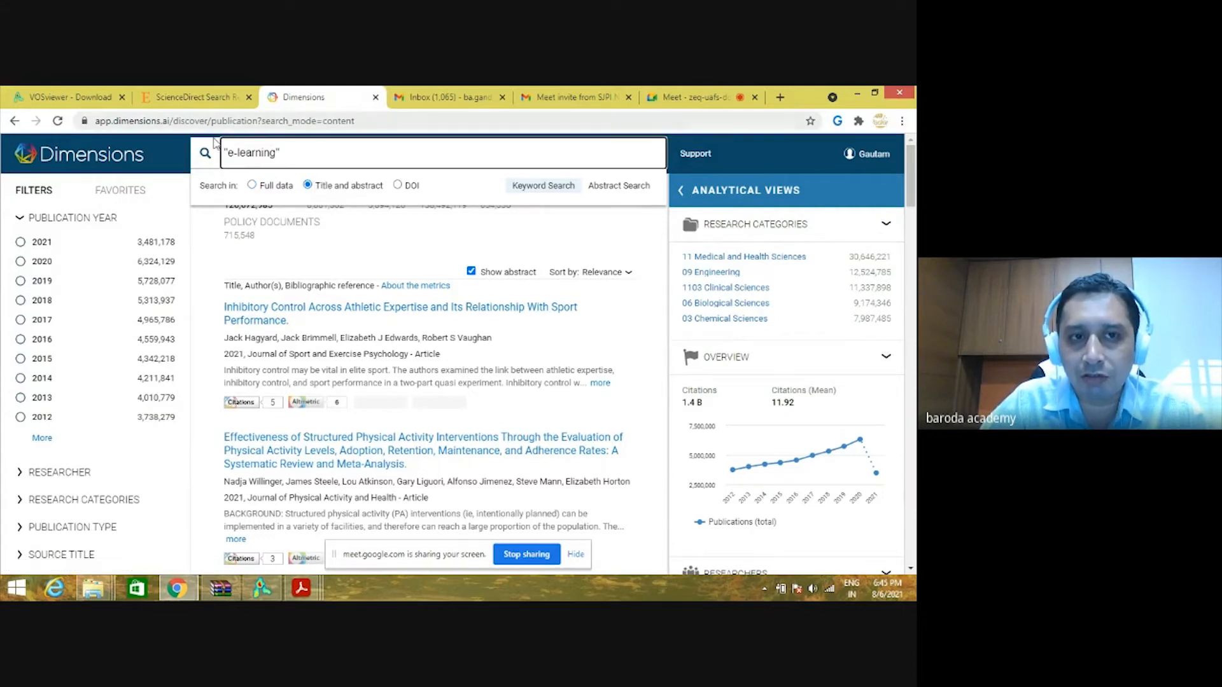
pyautogui.press('Return')
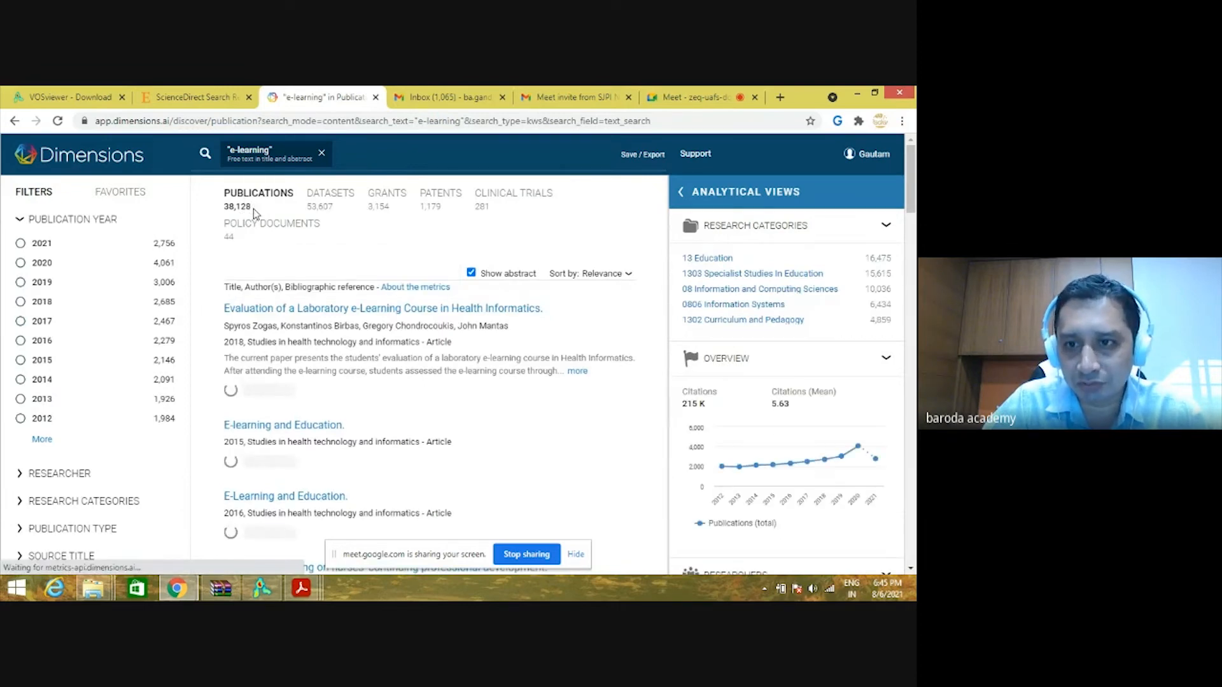
# Limit the results to the publication years 2021, 2020, 2019, 2018 and 2017.
pyautogui.click(21, 243)
pyautogui.click(21, 263)
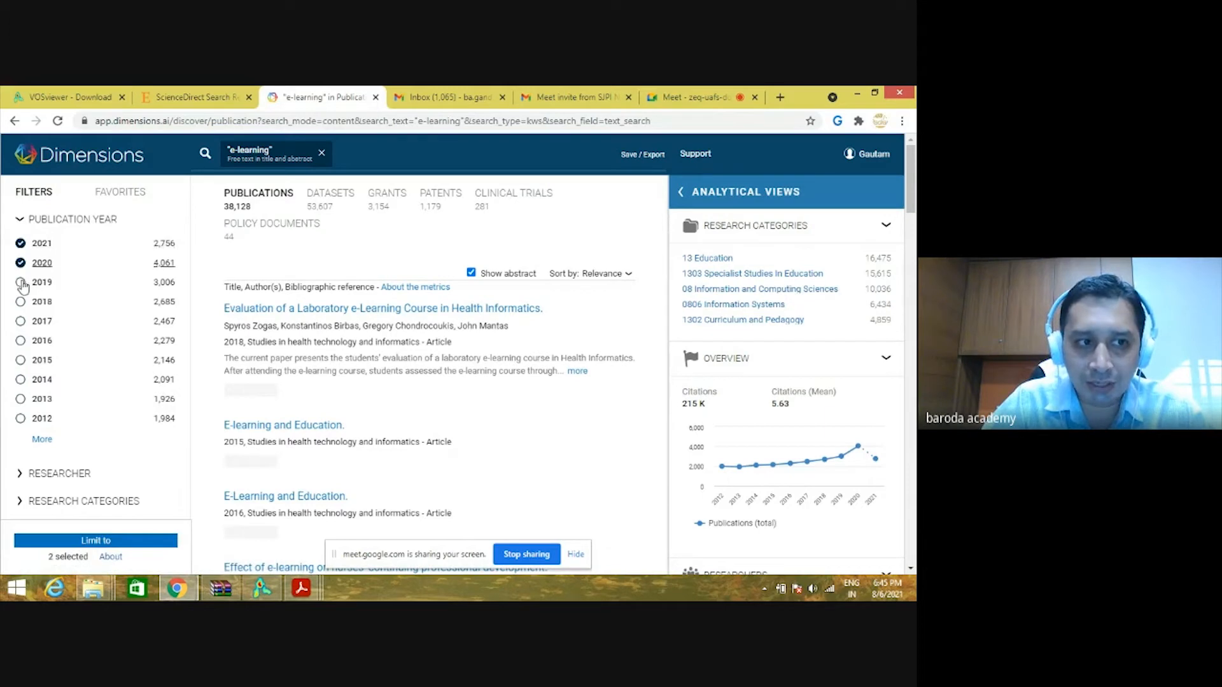
pyautogui.click(21, 283)
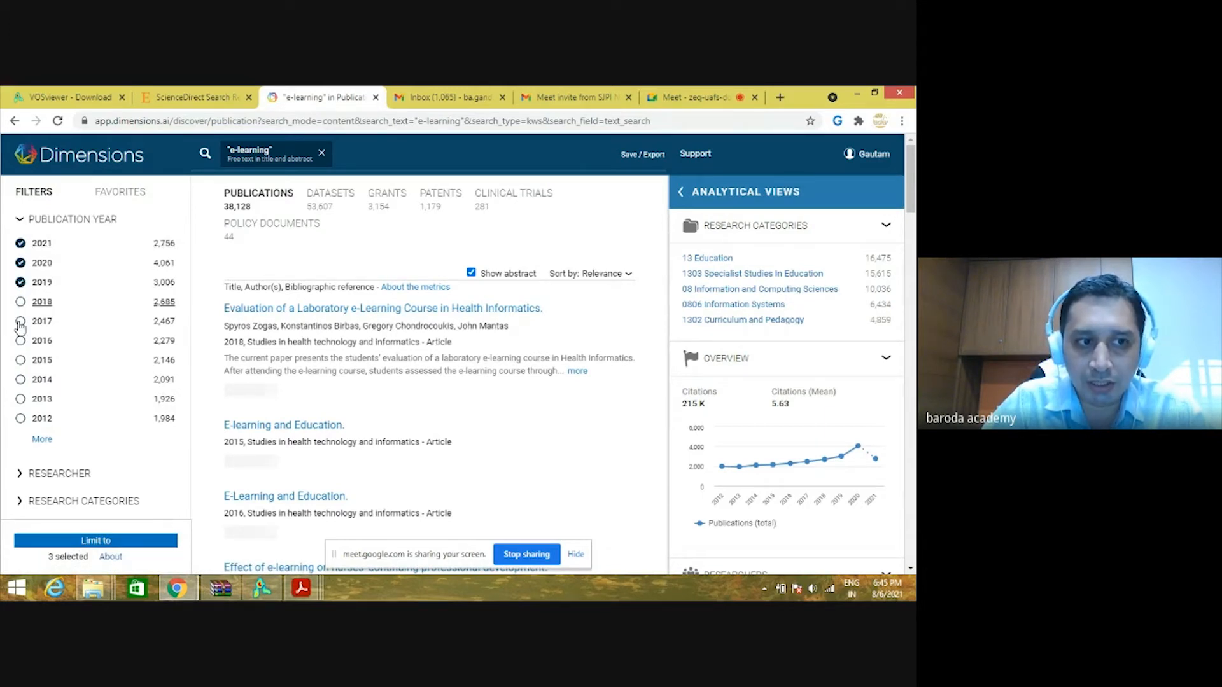
pyautogui.click(21, 301)
pyautogui.click(20, 321)
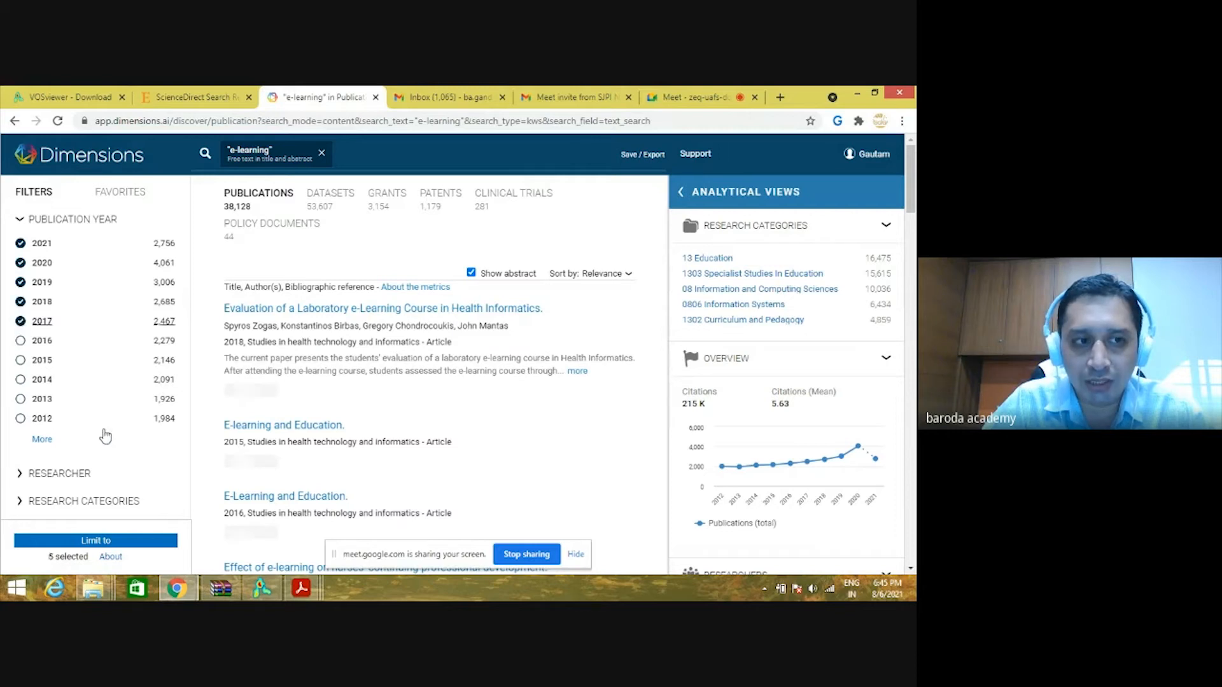
pyautogui.scroll(-1, 104, 541)
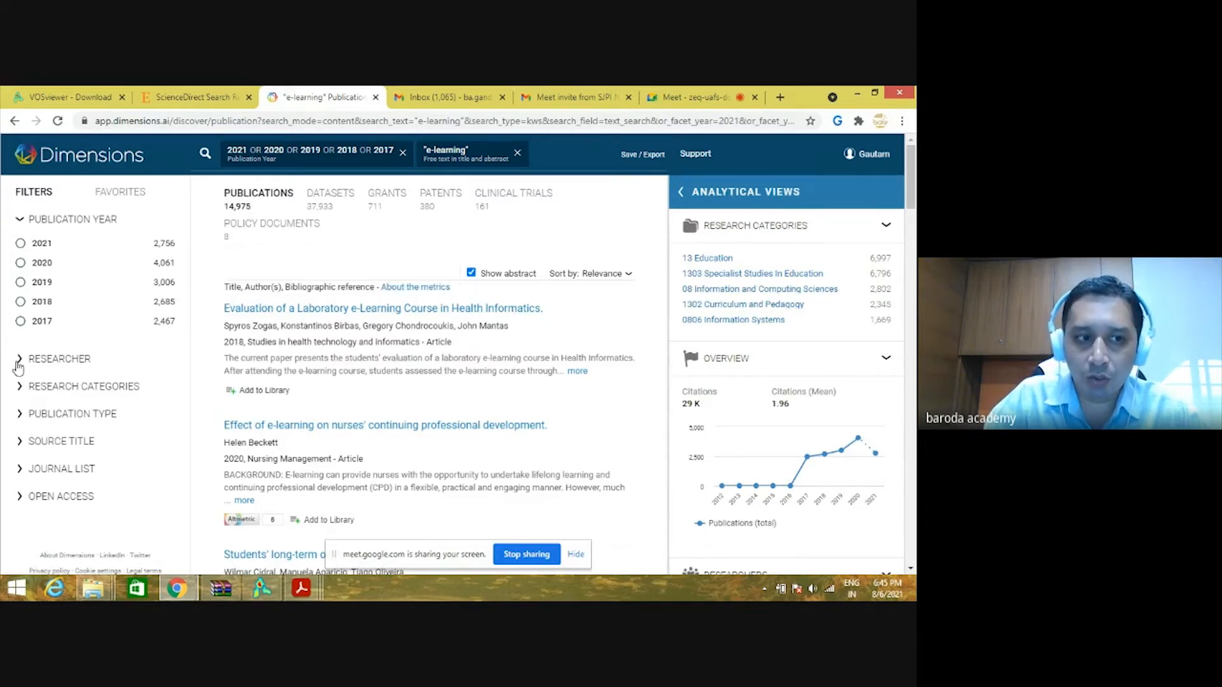
# Limit the results to the research fields 13 Education, 1303 Specialist Studies in Education and 1302 Curriculum and Pedagogy.
pyautogui.click(48, 360)
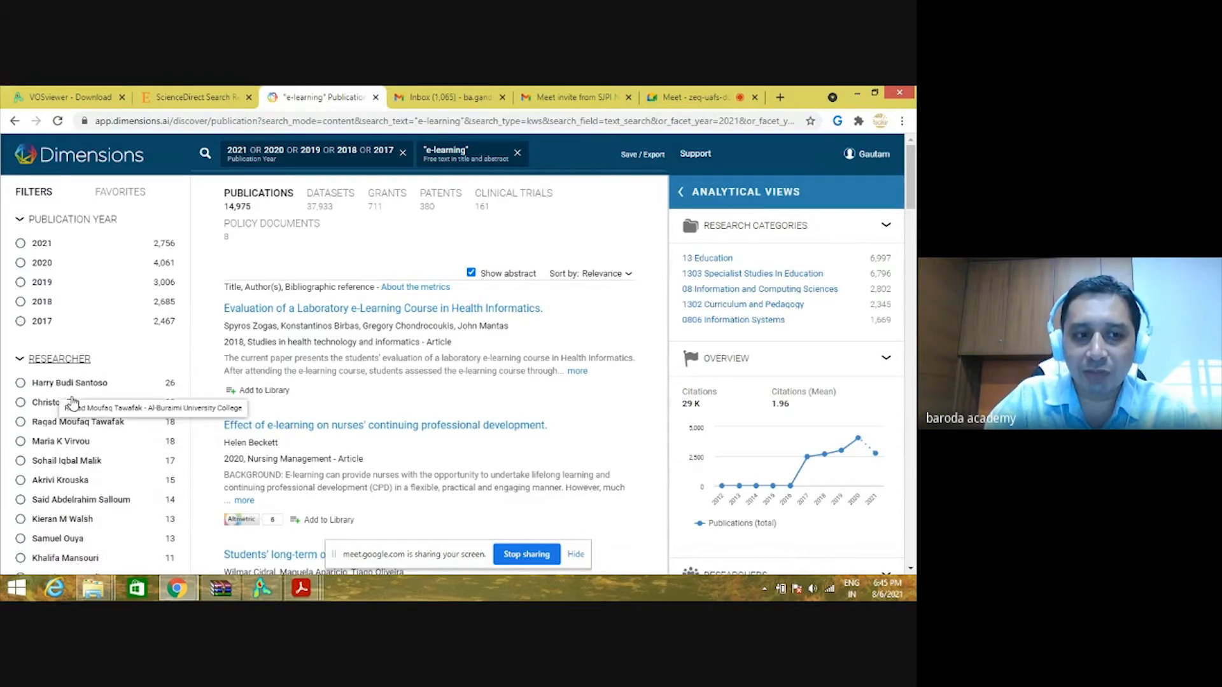
pyautogui.click(21, 361)
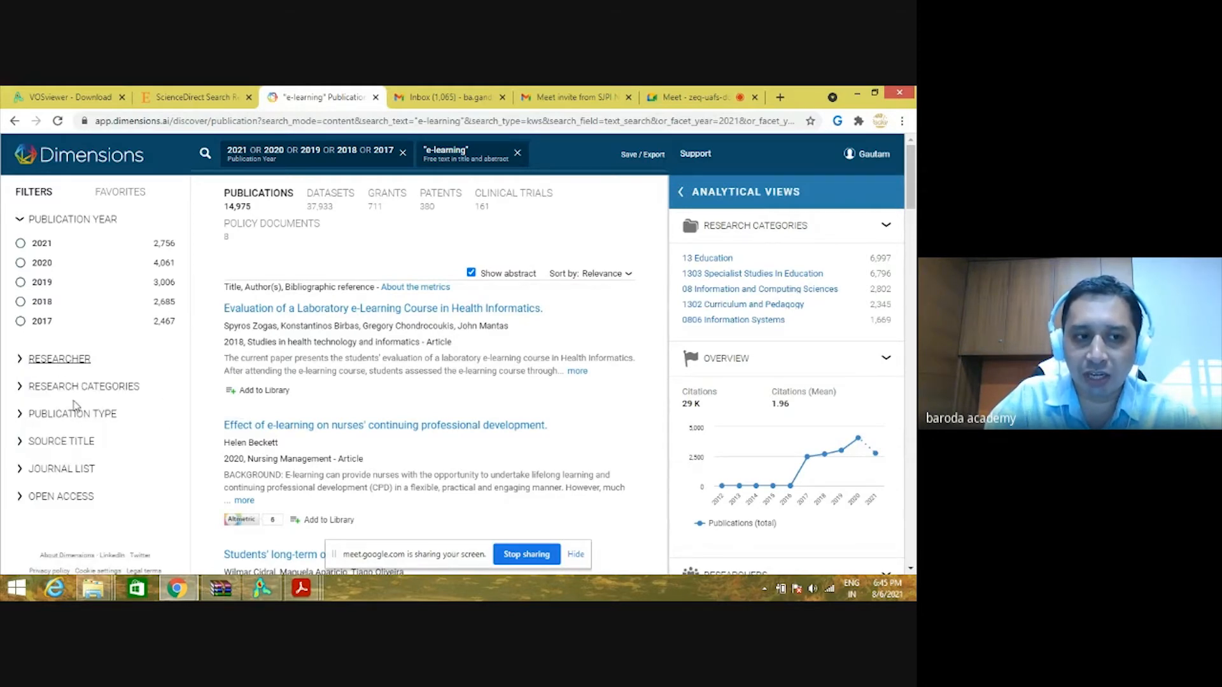
pyautogui.scroll(-1, 35, 410)
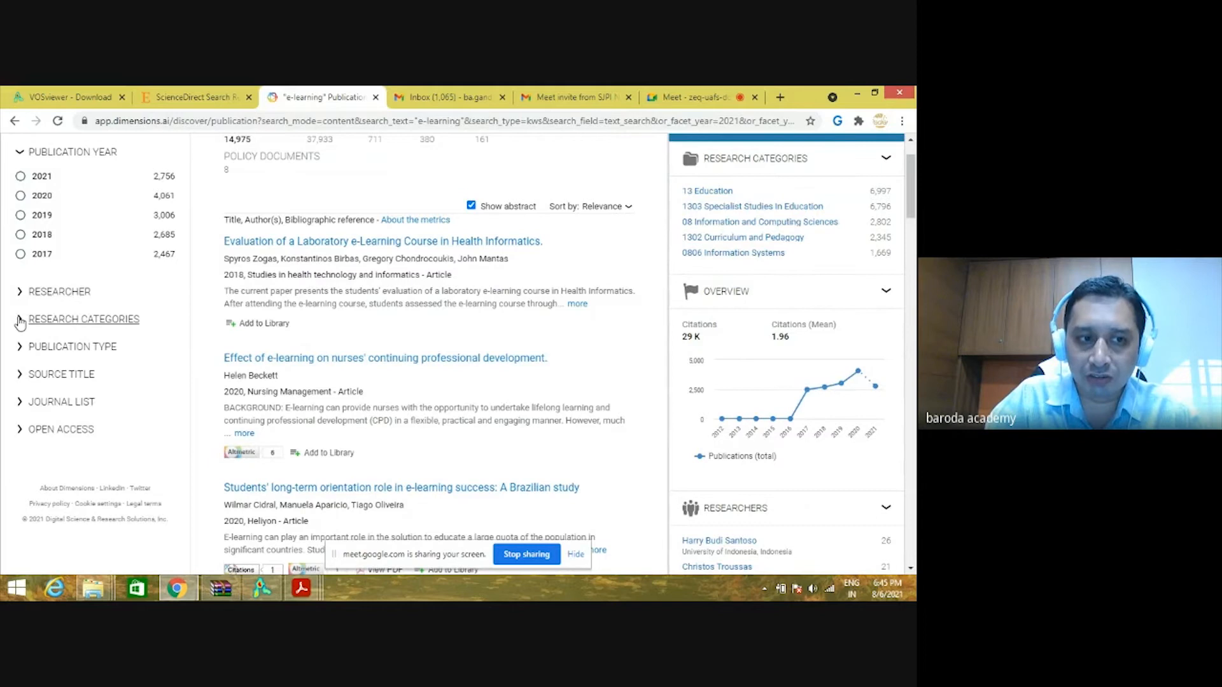
pyautogui.click(20, 321)
pyautogui.click(32, 349)
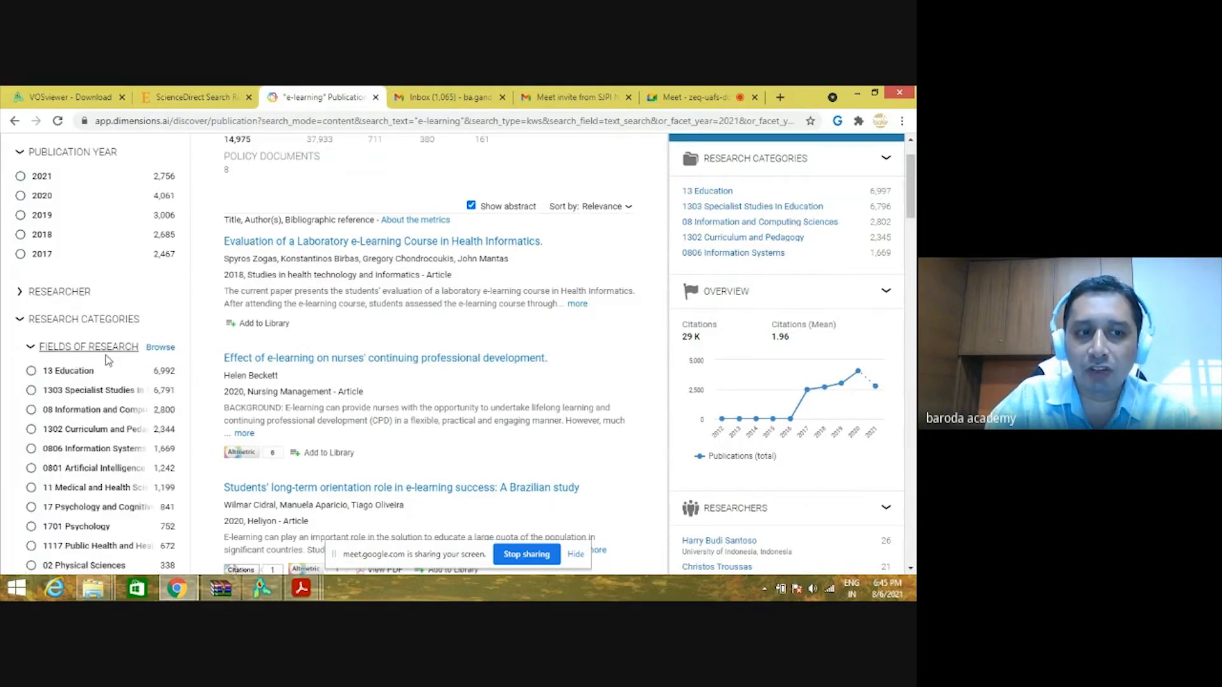
pyautogui.click(31, 372)
pyautogui.click(31, 390)
pyautogui.click(31, 429)
pyautogui.scroll(-1, 165, 465)
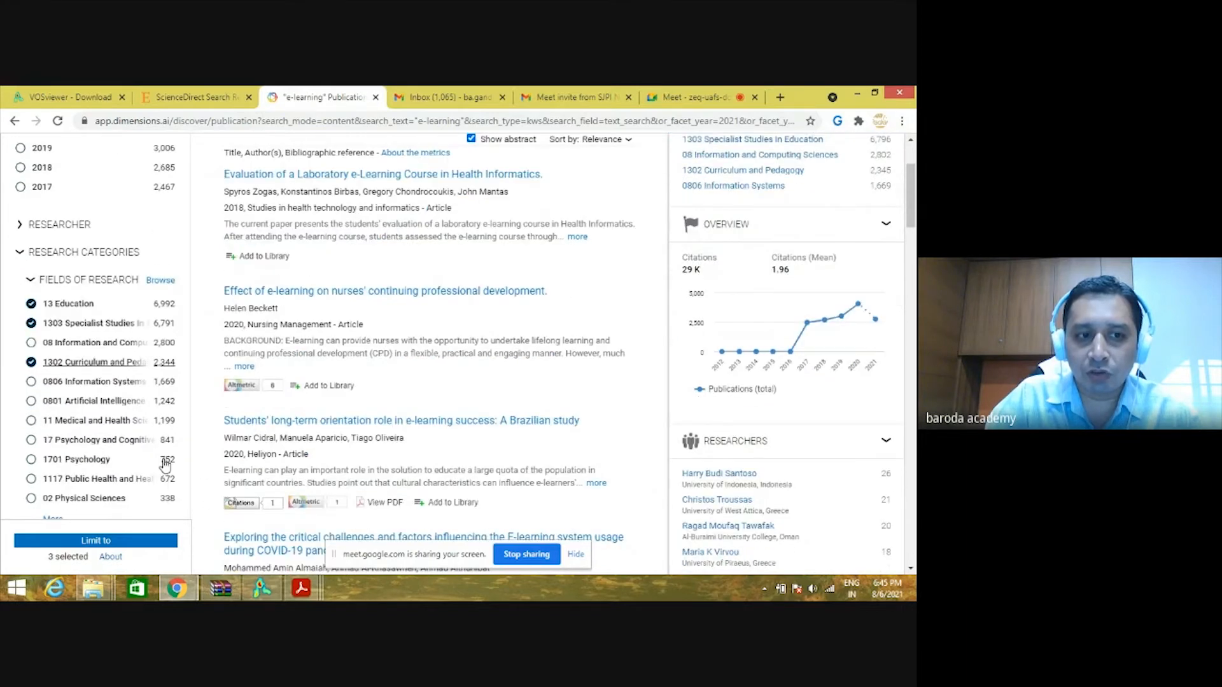
pyautogui.scroll(-1, 159, 458)
pyautogui.click(95, 541)
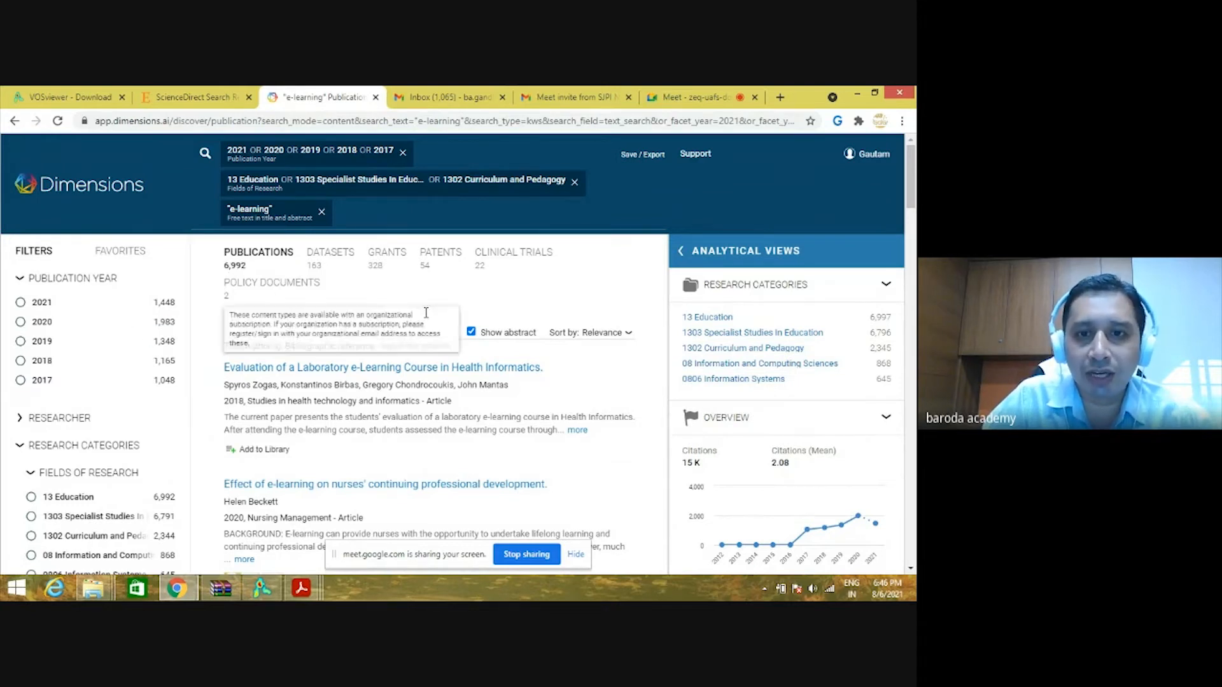
# Review the journal lists offered for filtering the publications.
pyautogui.scroll(-1, 611, 398)
pyautogui.scroll(-8, 611, 397)
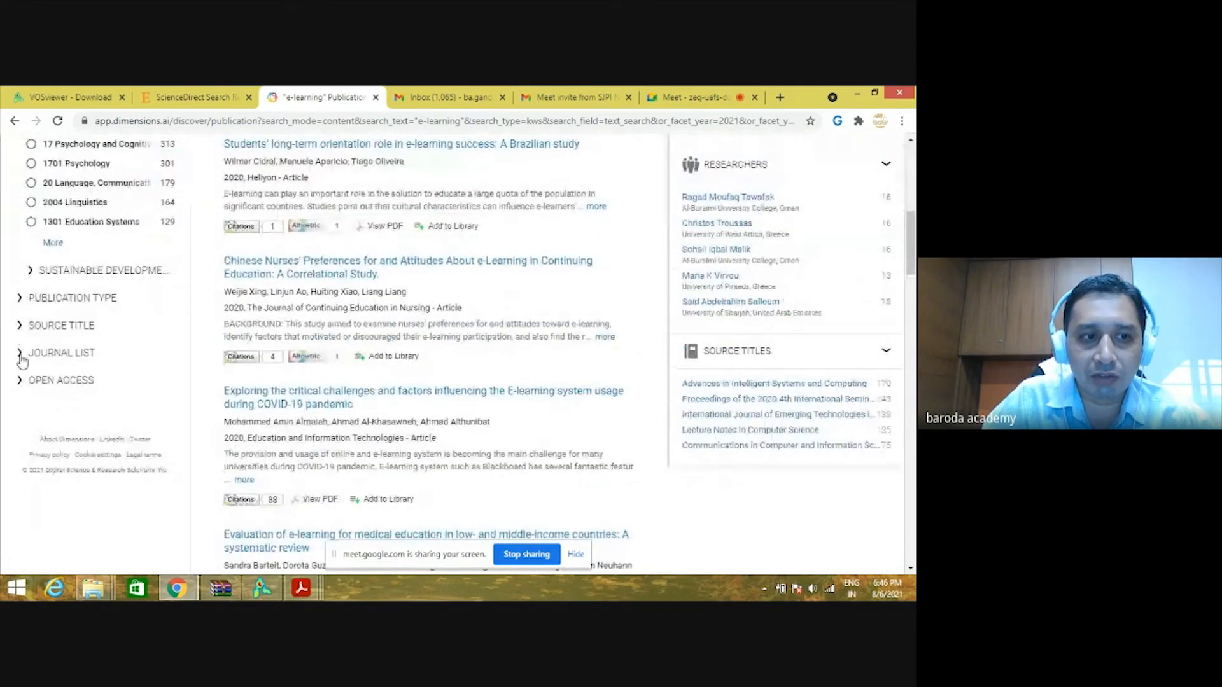
pyautogui.click(21, 354)
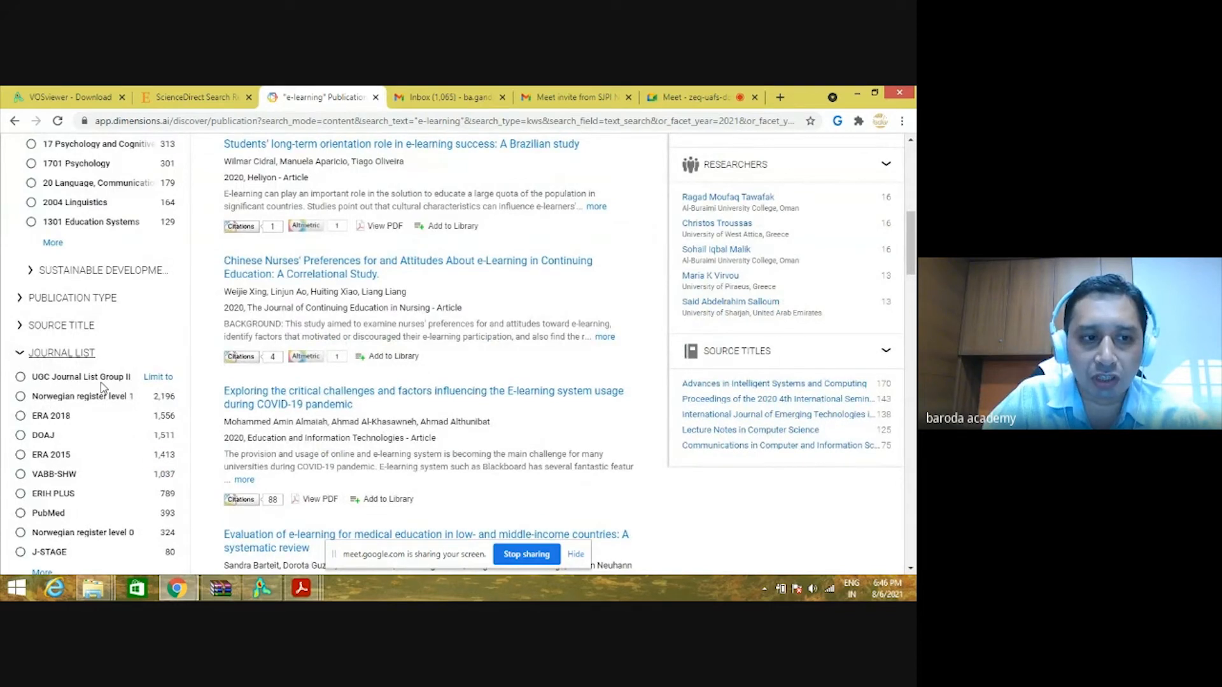
pyautogui.scroll(-1, 57, 469)
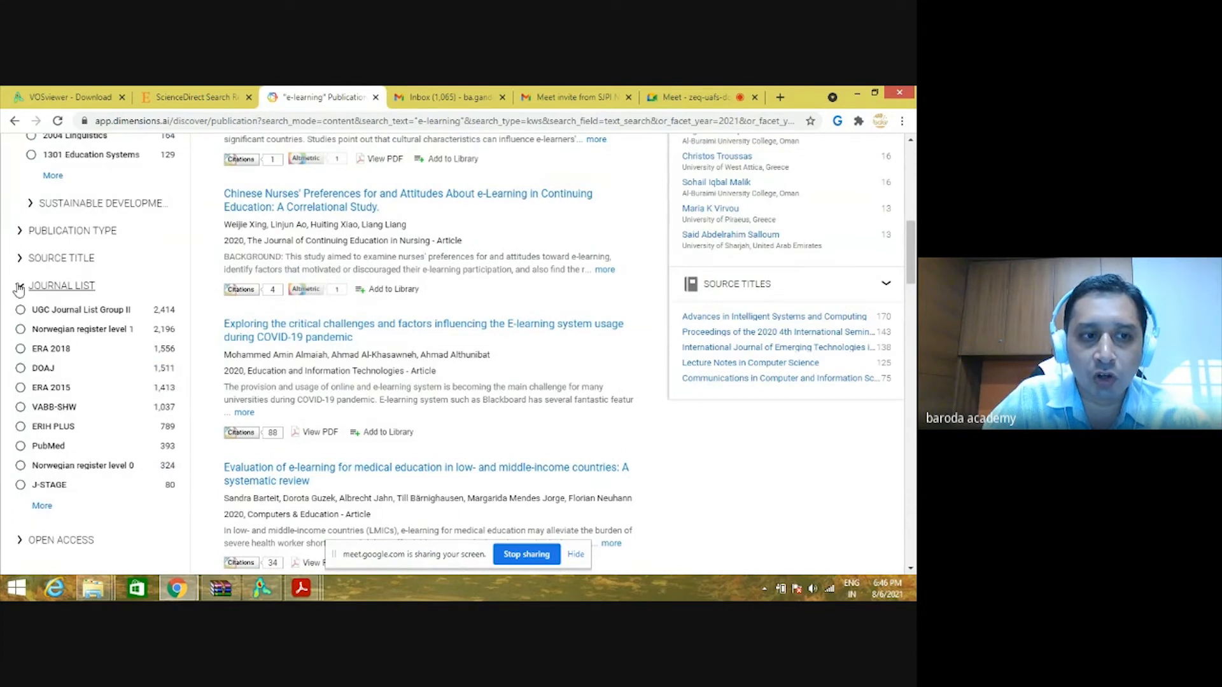
# Export the filtered results for bibliometric mapping with VOSviewer or CiteSpace.
pyautogui.scroll(5, 578, 371)
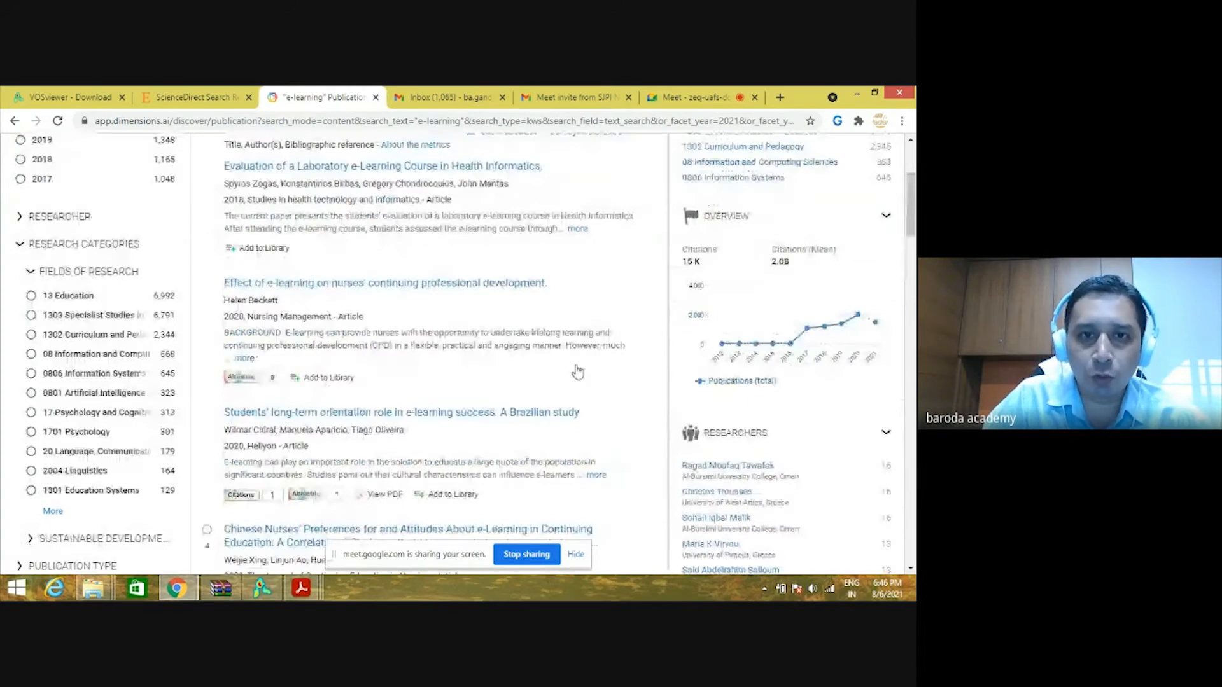
pyautogui.scroll(3, 578, 371)
pyautogui.click(643, 154)
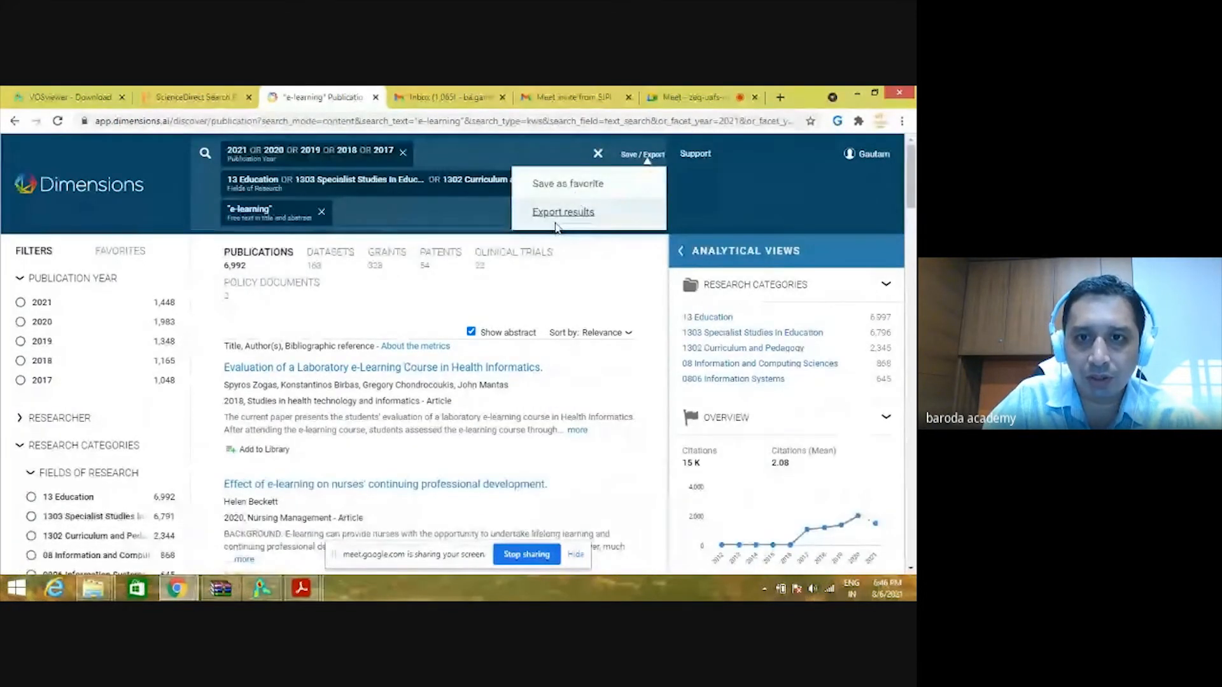
pyautogui.click(562, 211)
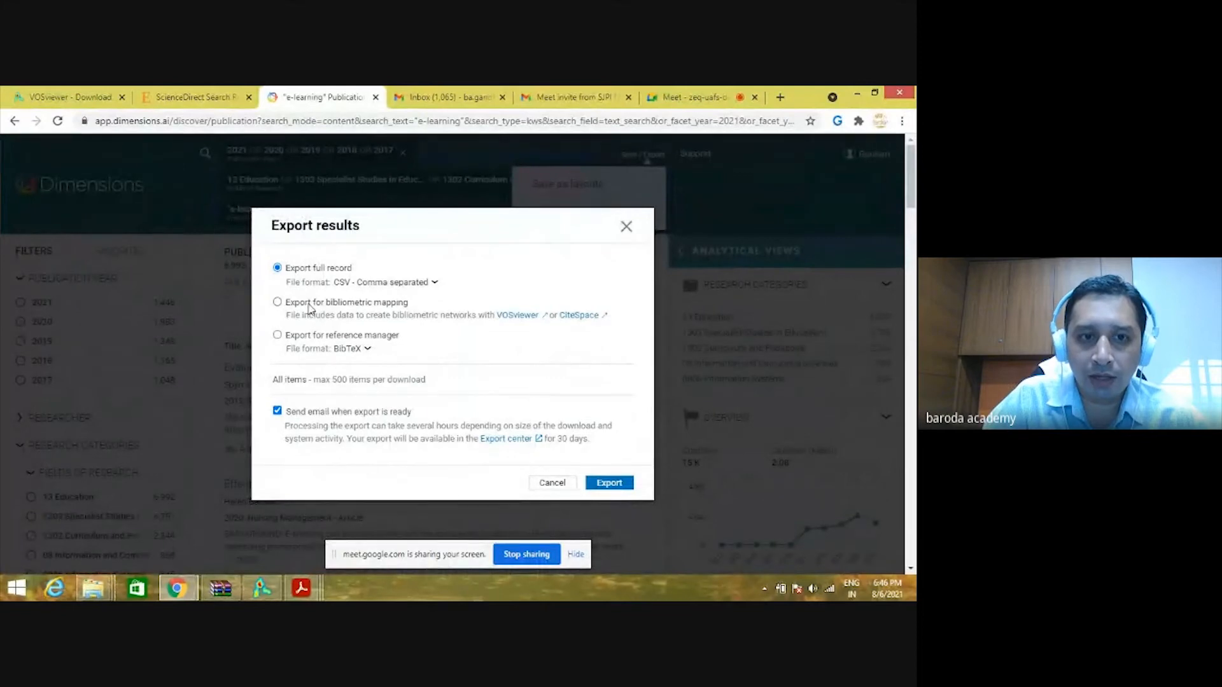
pyautogui.click(277, 302)
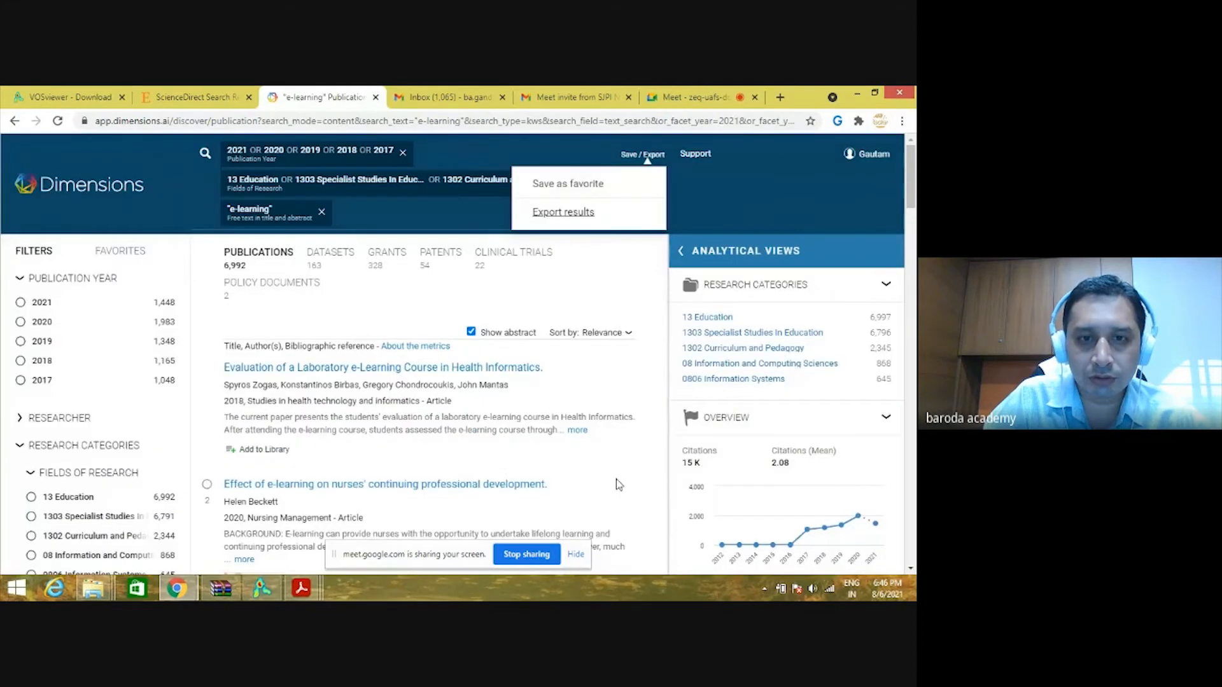
pyautogui.click(616, 483)
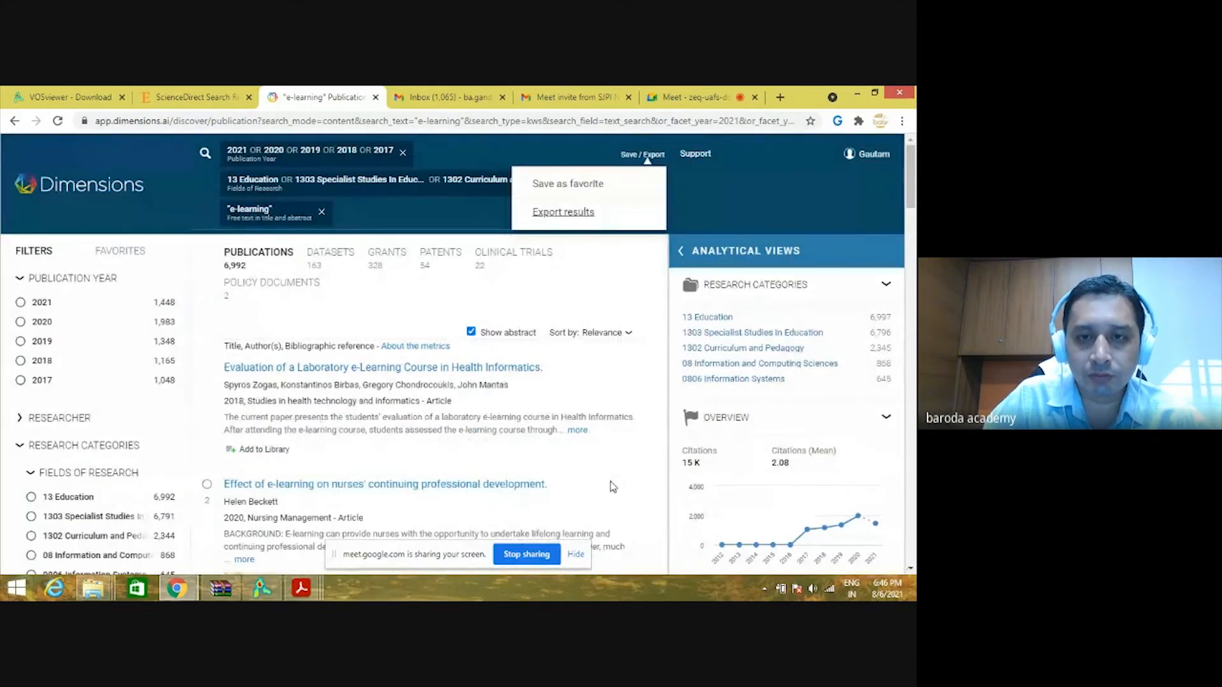
# Open the account's export center and download the newest "e-learning" export once it is ready.
pyautogui.click(881, 159)
pyautogui.click(765, 279)
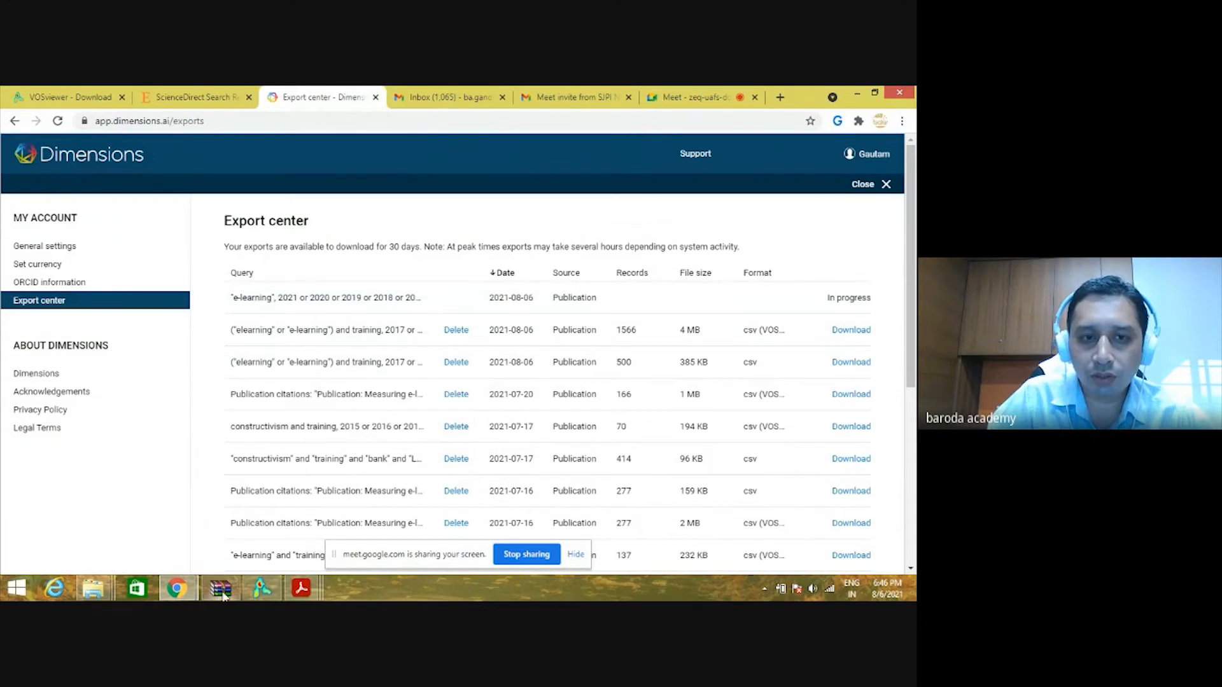
pyautogui.moveTo(224, 595)
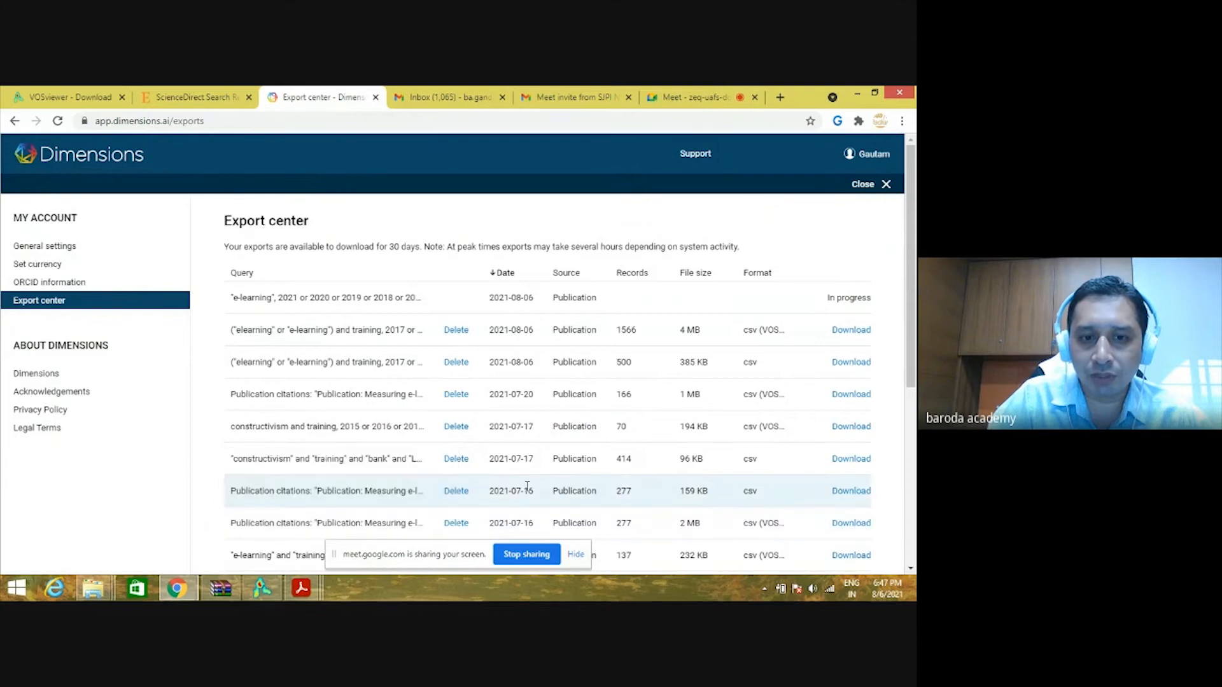
pyautogui.scroll(-1, 529, 490)
pyautogui.scroll(-1, 528, 489)
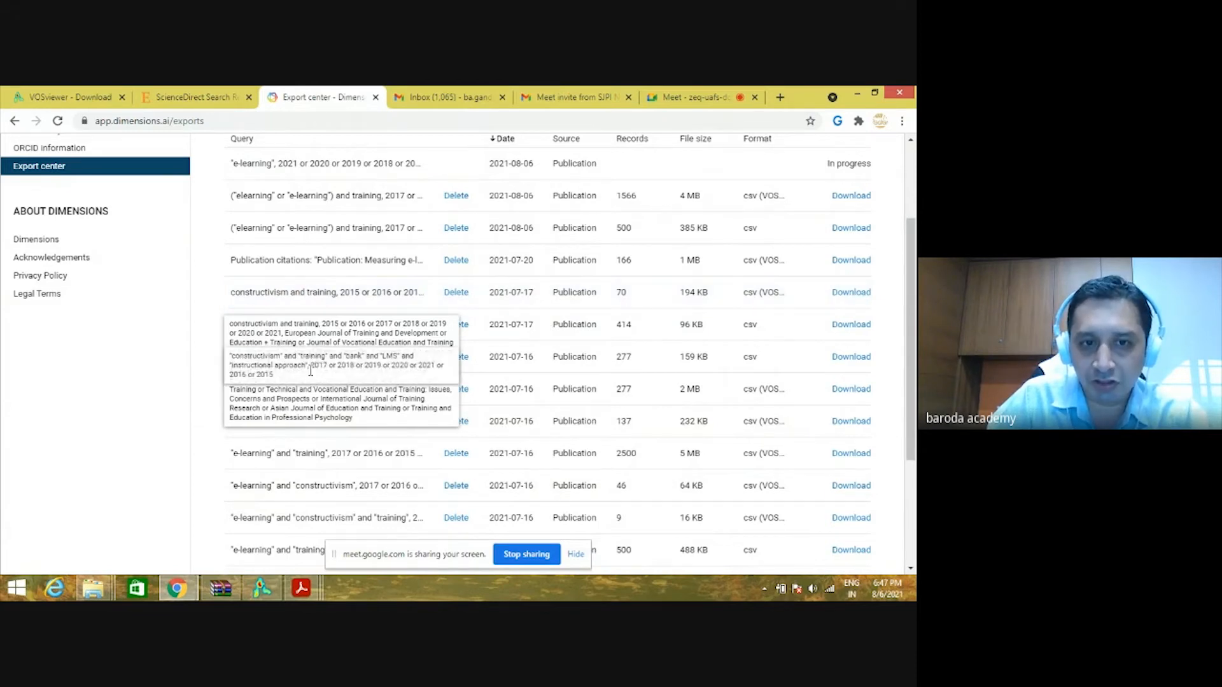
pyautogui.scroll(3, 126, 334)
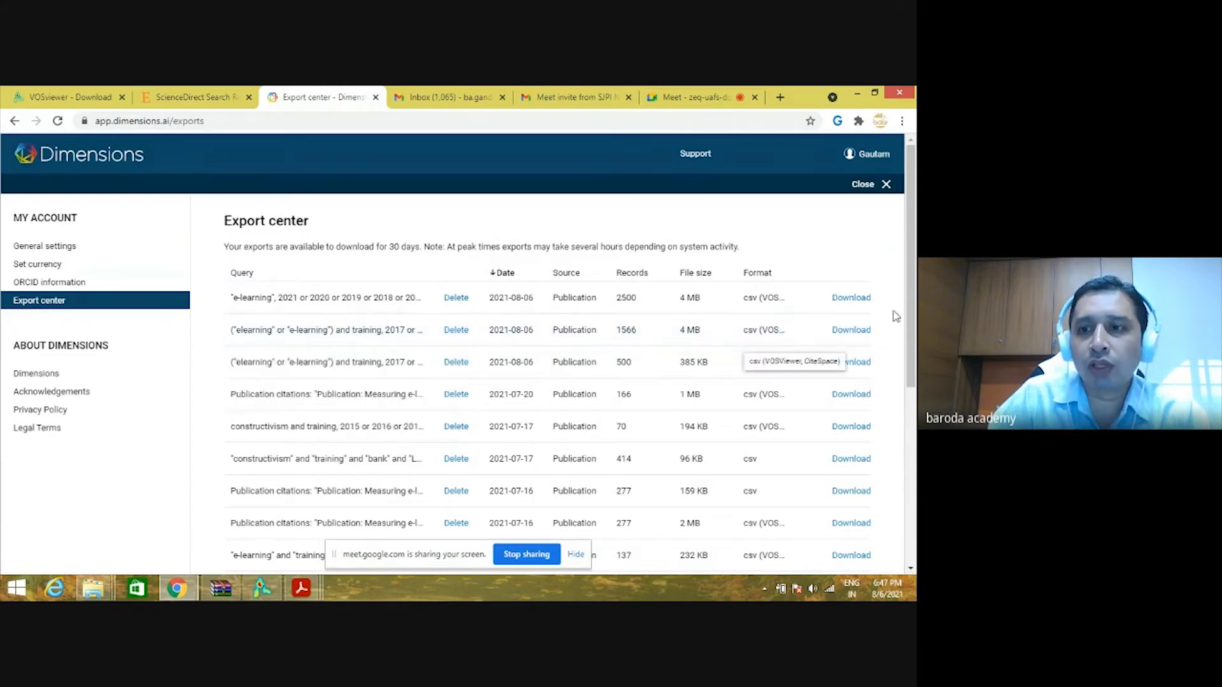
pyautogui.click(853, 301)
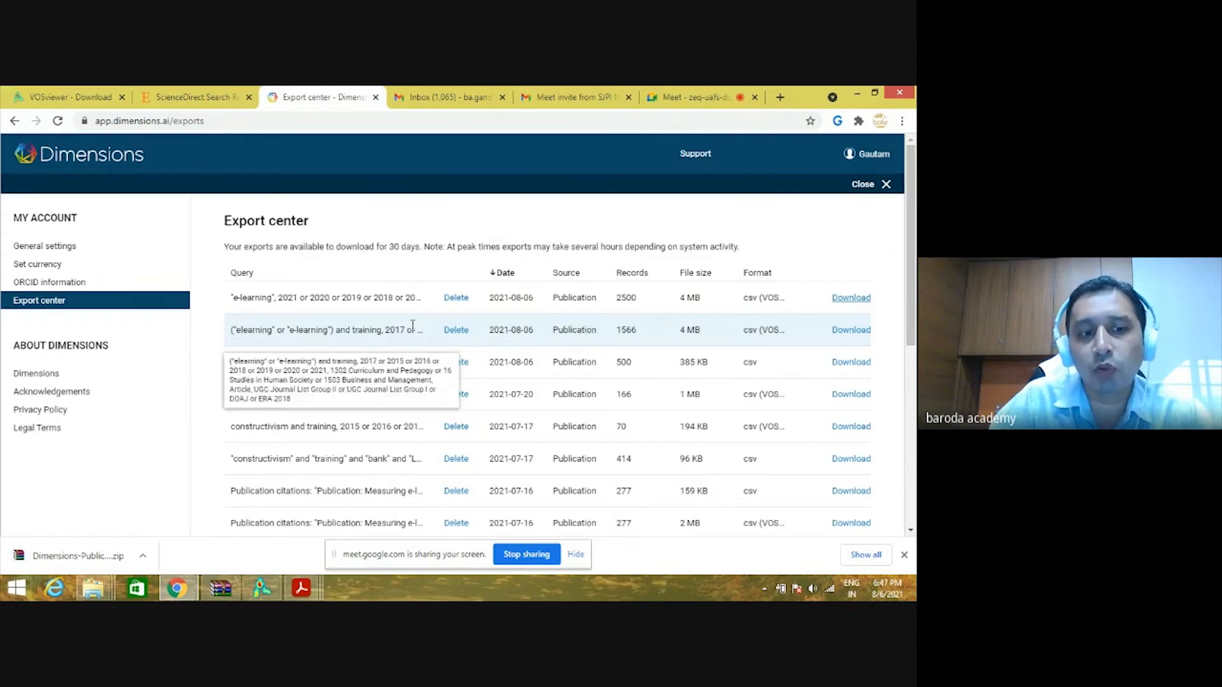
# Show the downloaded zip file in its folder and hide the screen-sharing notice.
pyautogui.click(142, 558)
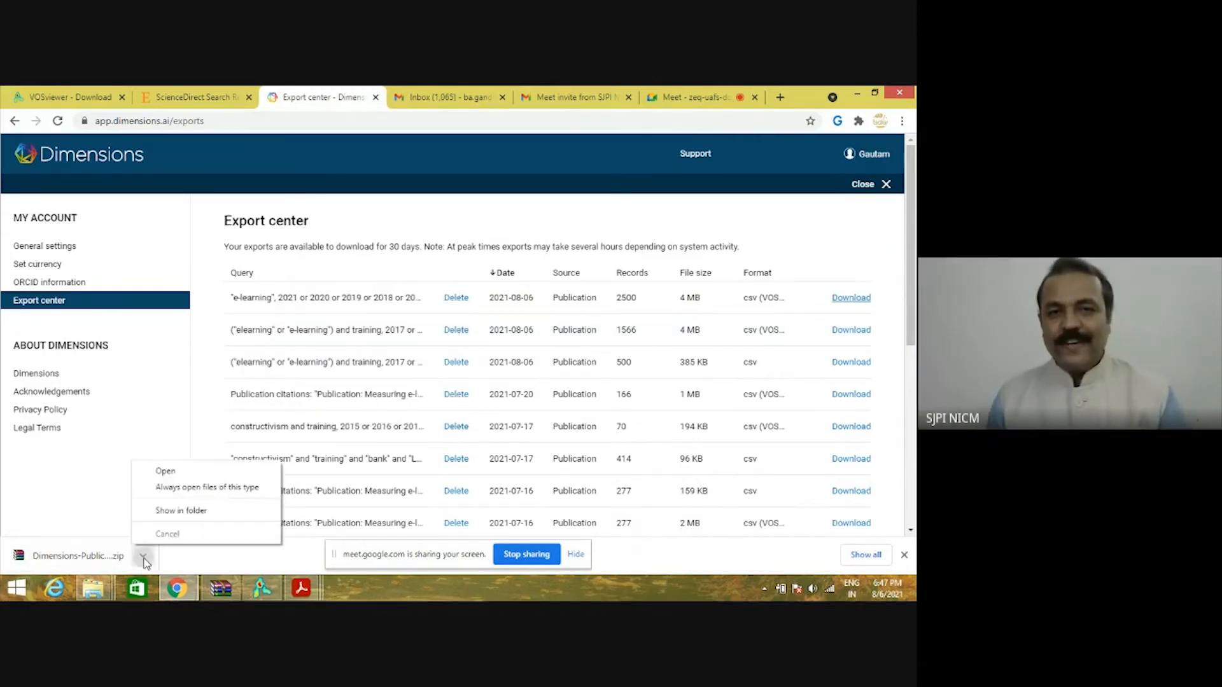
pyautogui.click(183, 510)
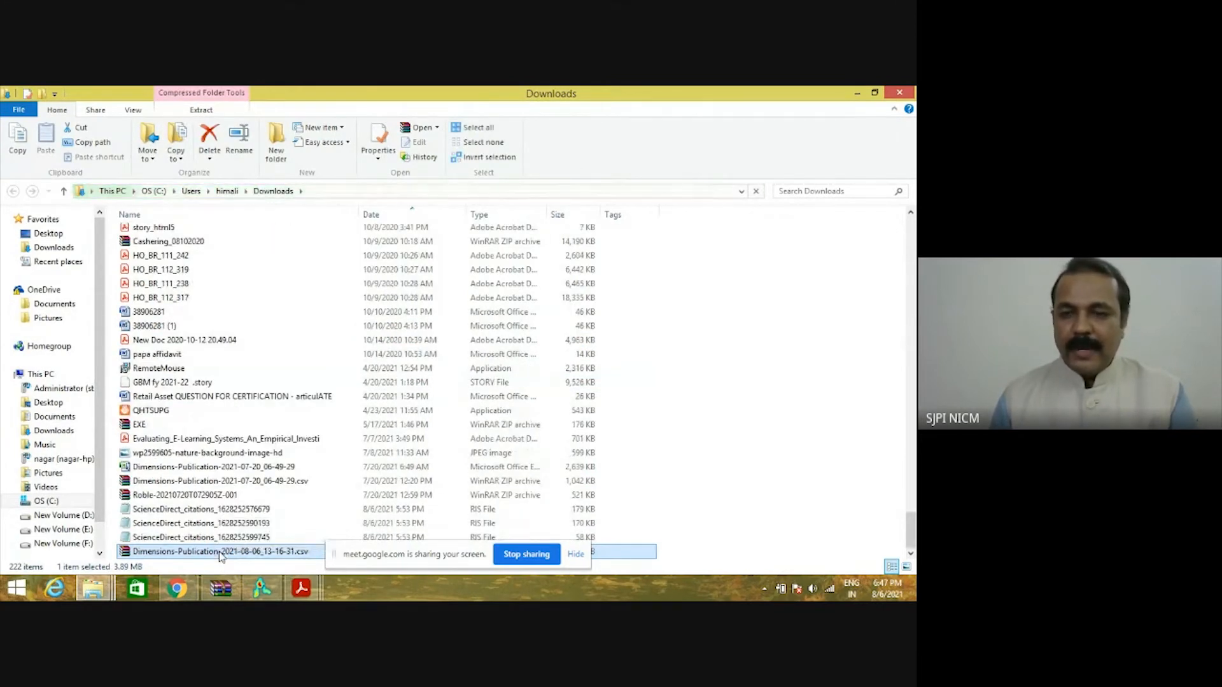
pyautogui.click(580, 554)
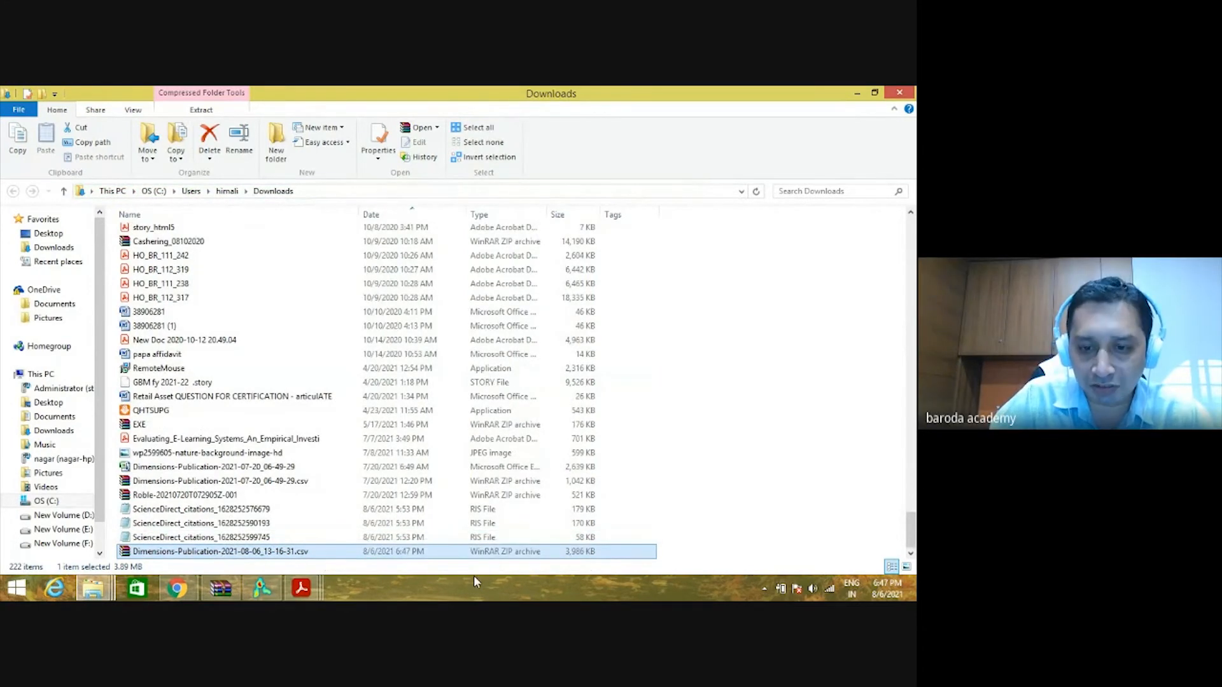
# Extract the Dimensions-Publication-2021-08-06_13-16-31.csv archive directly into the Downloads folder and return to that folder's window.
pyautogui.rightClick(234, 558)
pyautogui.click(278, 340)
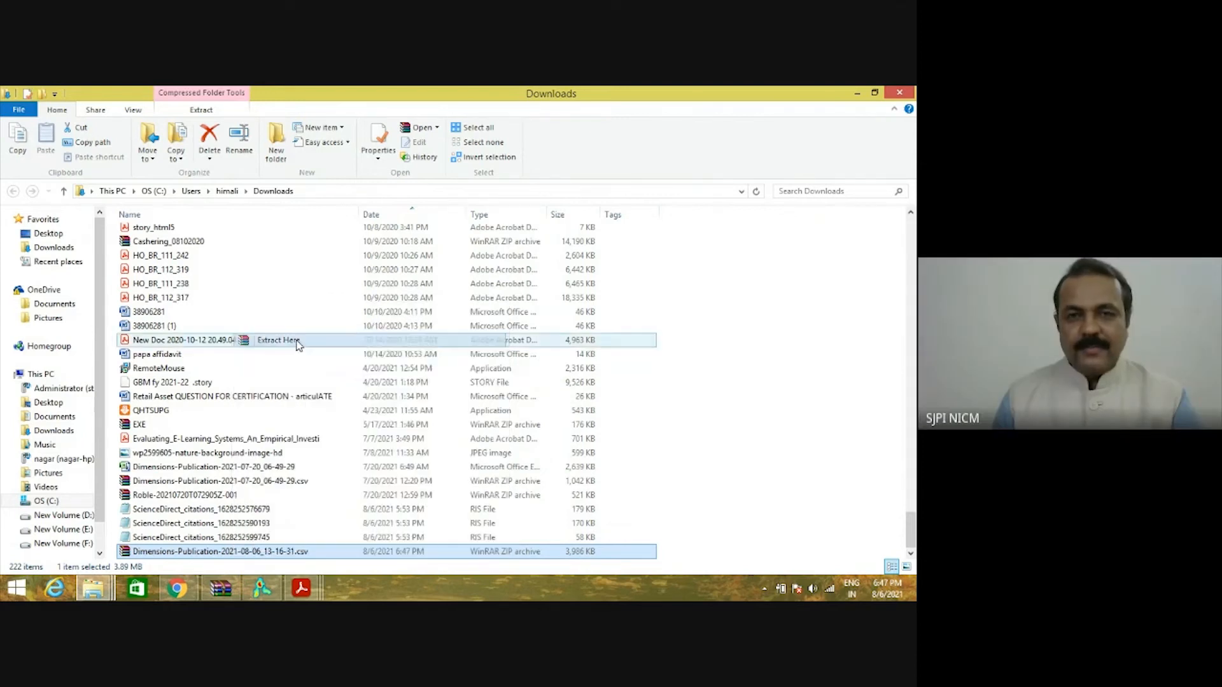
pyautogui.click(95, 588)
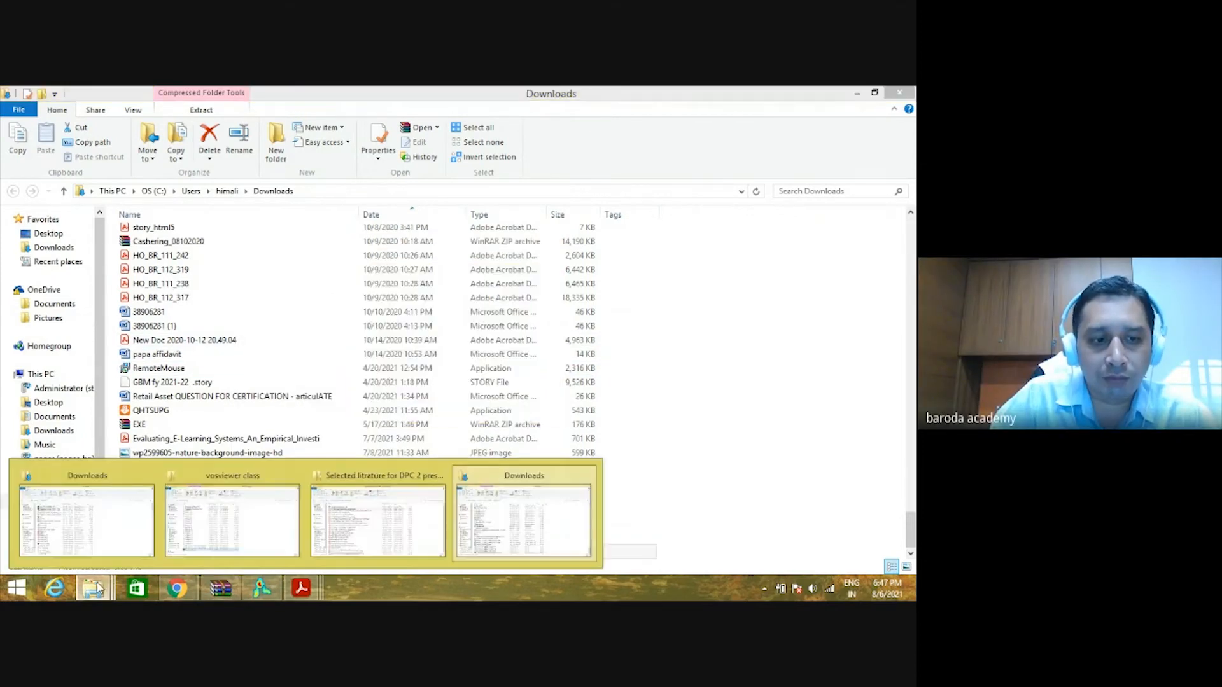
pyautogui.click(492, 529)
# Look through the open windows and switch to Adobe Acrobat Reader showing "2007 Measuring e-learning systems success in an.pdf".
pyautogui.click(95, 589)
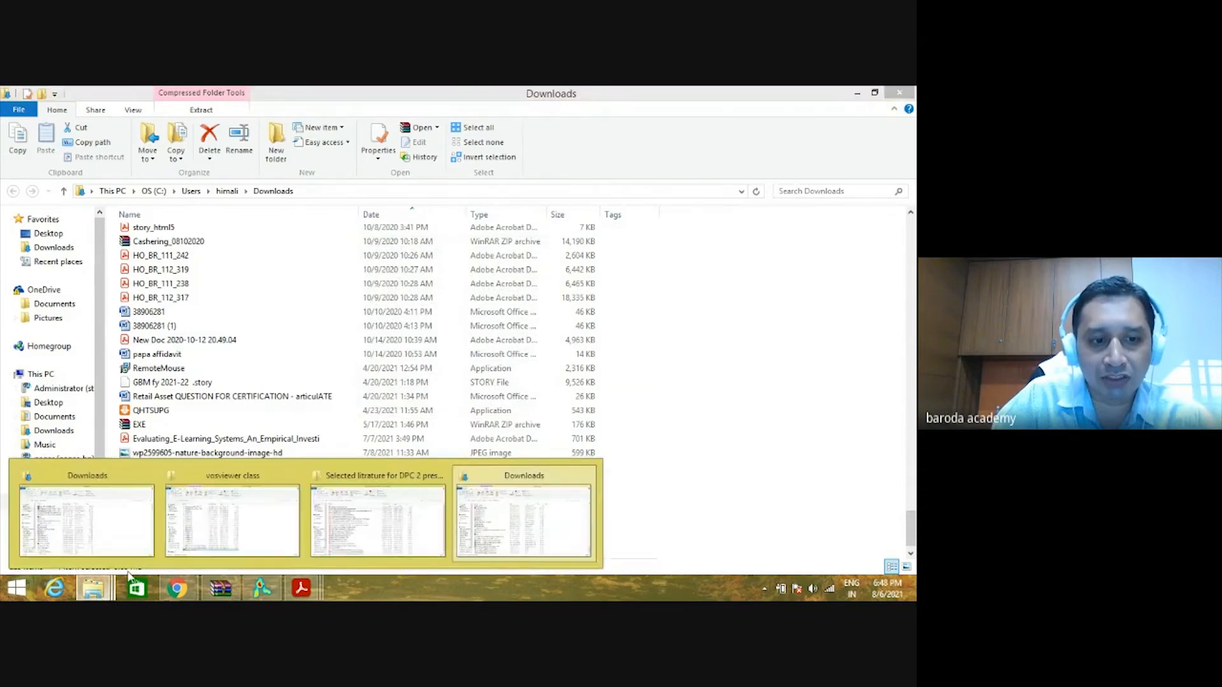
pyautogui.moveTo(213, 542)
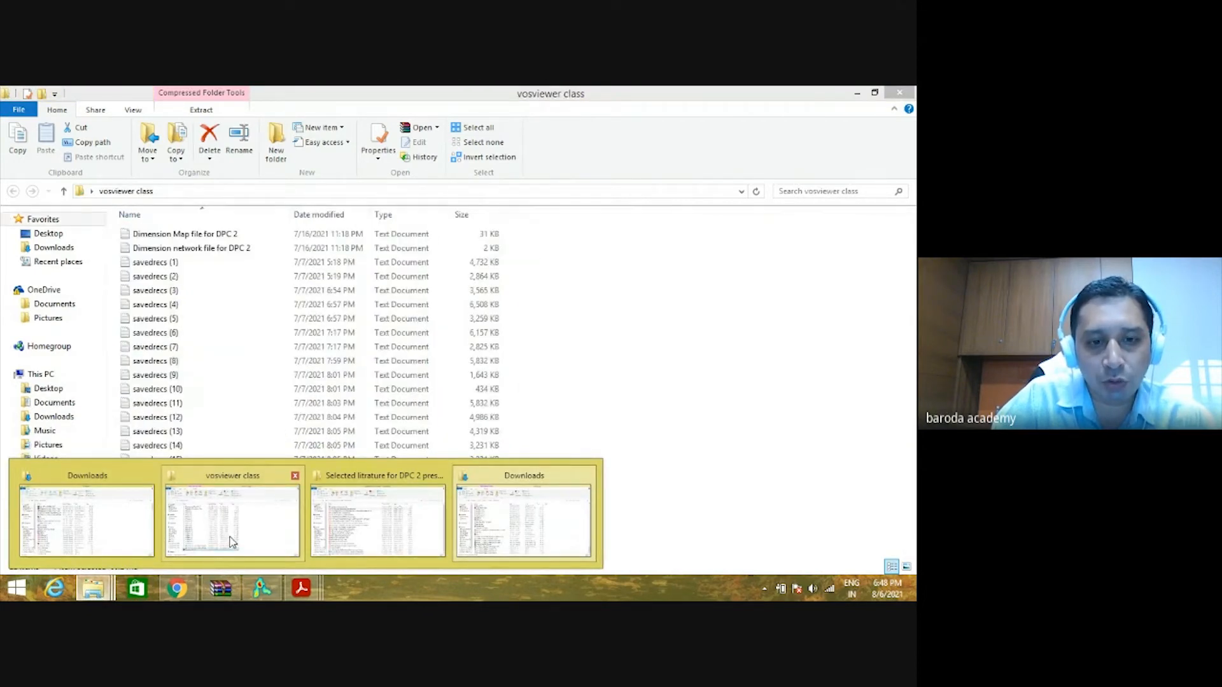
pyautogui.click(345, 523)
pyautogui.moveTo(301, 589)
pyautogui.click(461, 517)
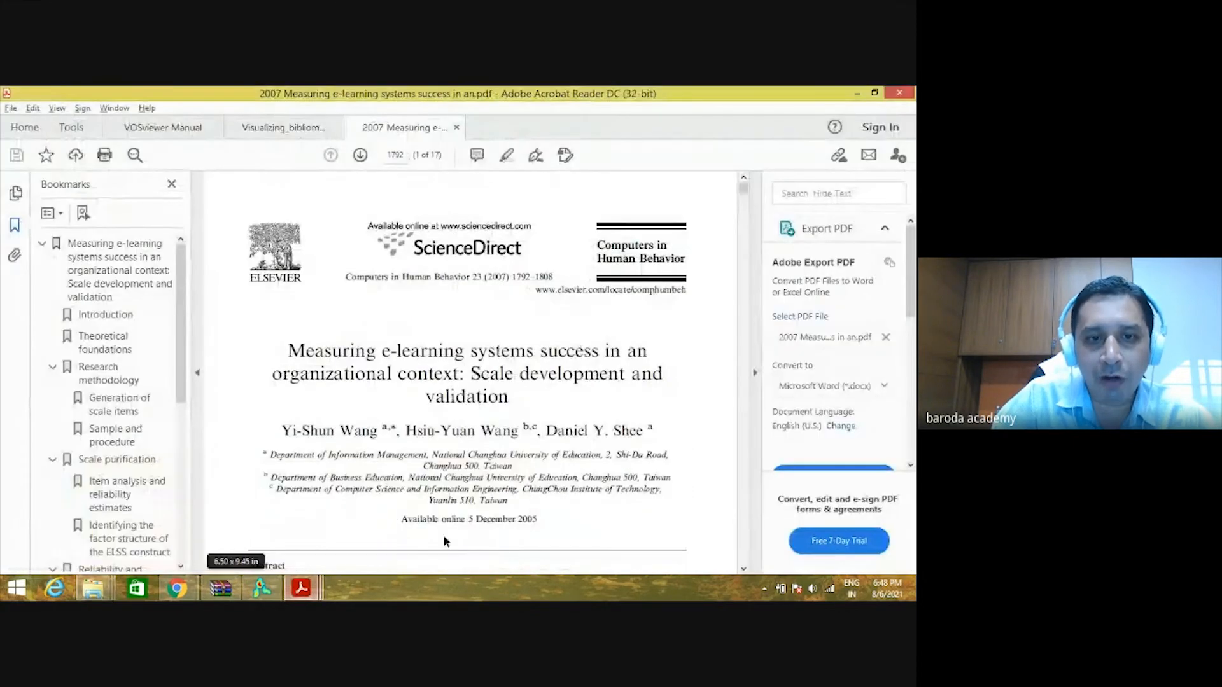
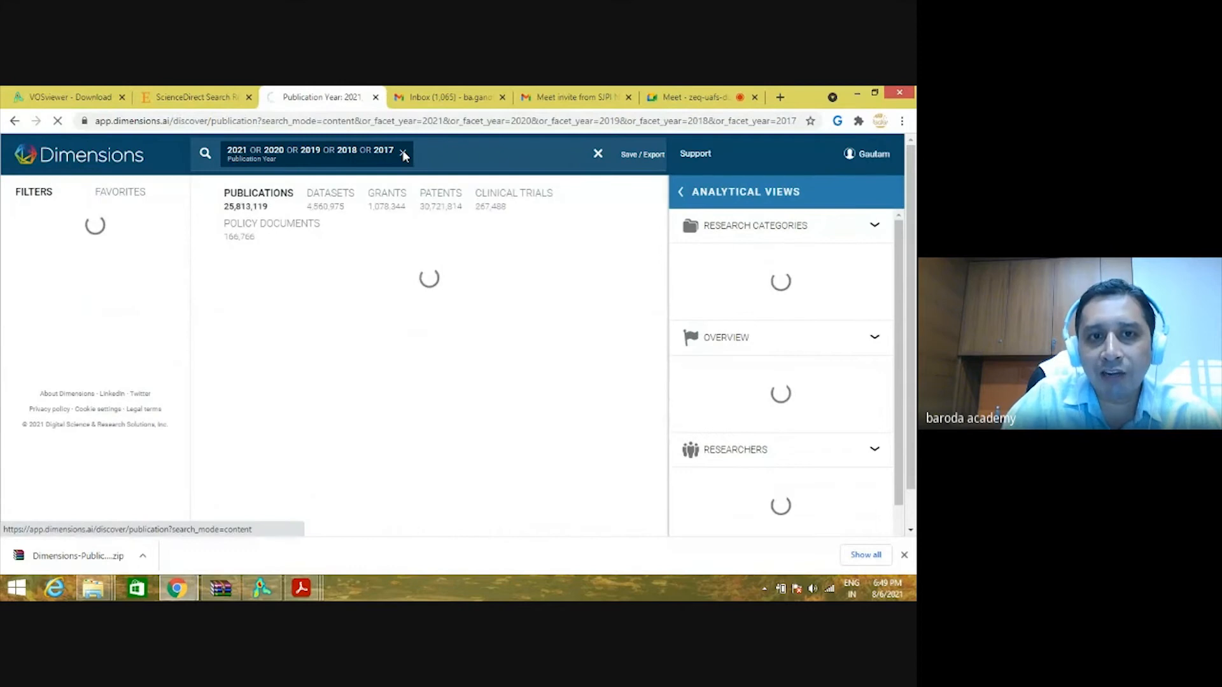
# Search titles and abstracts in Dimensions for "Measuring e-learning systems success in an organizational context: Scale development and validation".
pyautogui.click(338, 155)
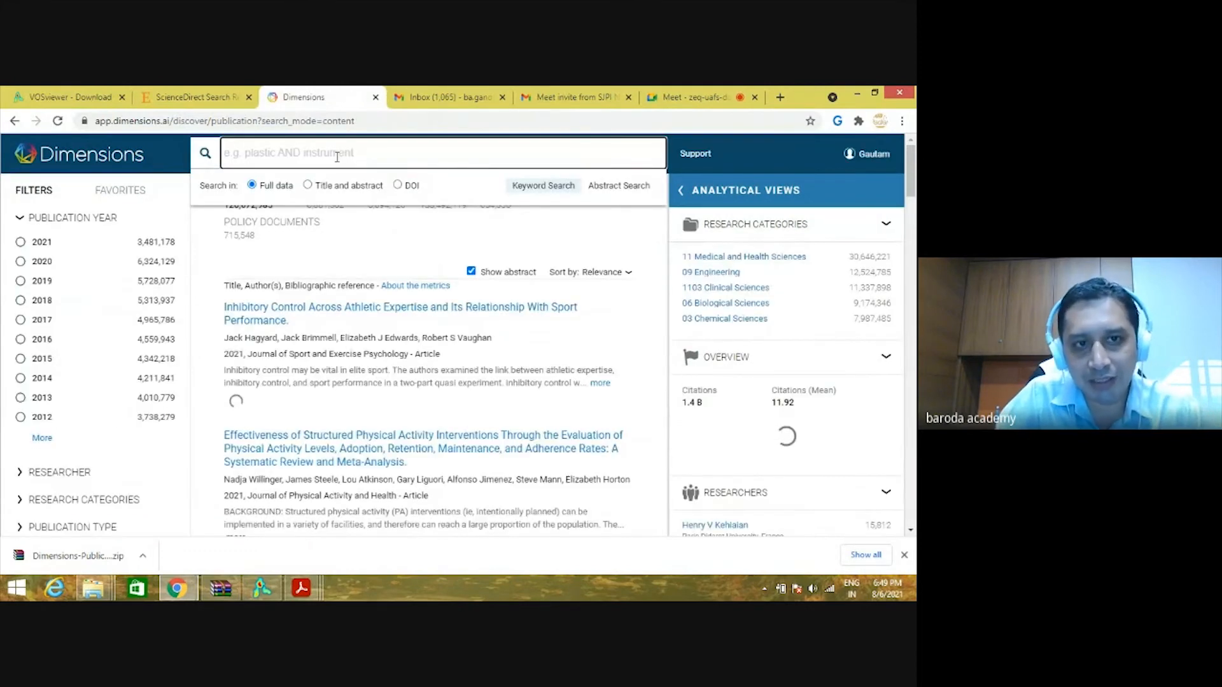
pyautogui.write('Measuring e-learning systems success in an organizational context: Scale development and validation')
pyautogui.click(225, 169)
pyautogui.press('BackSpace')
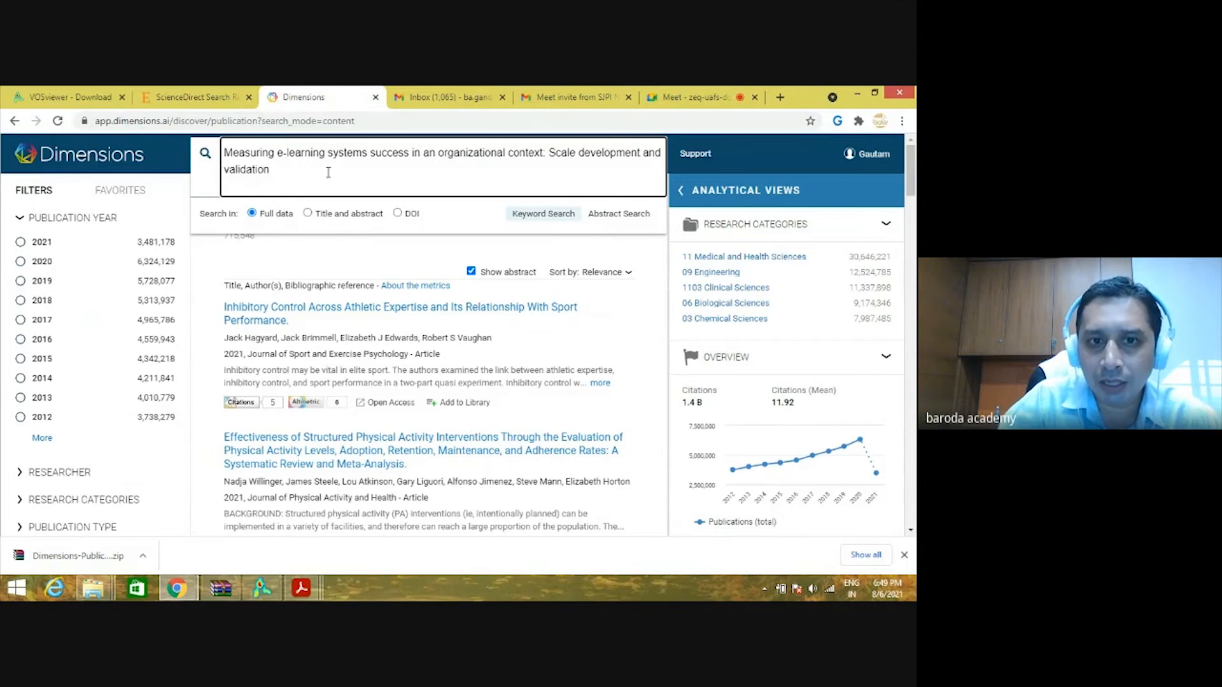
pyautogui.click(307, 213)
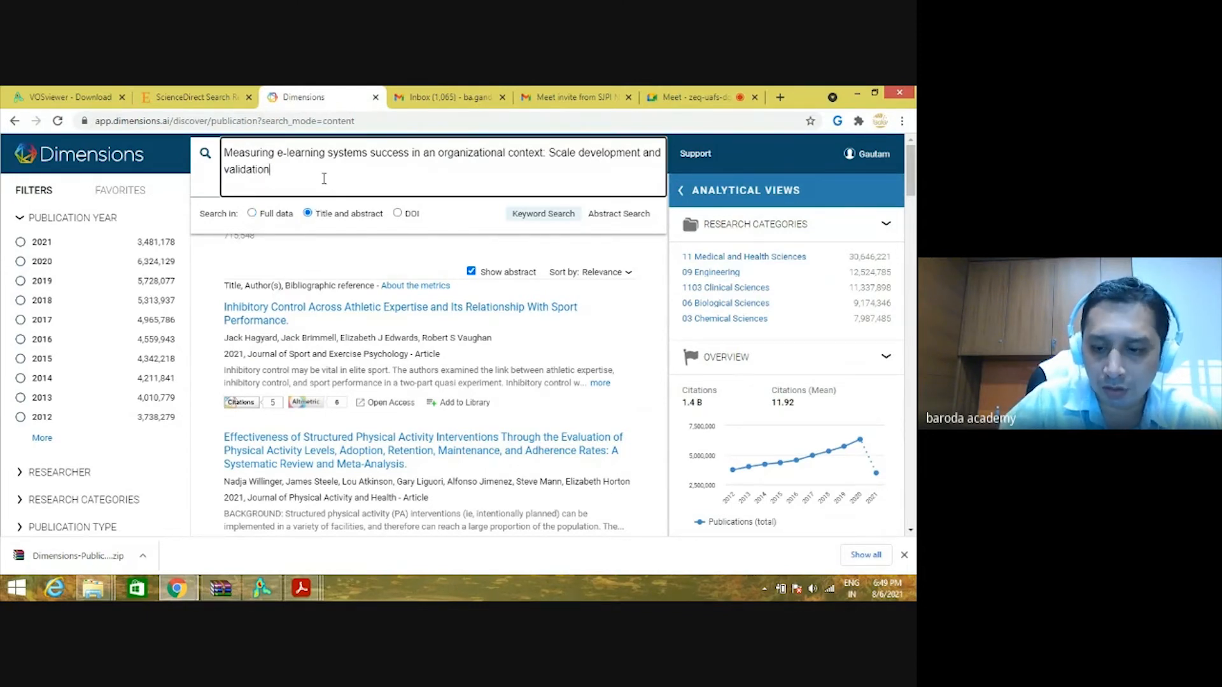
pyautogui.press('Return')
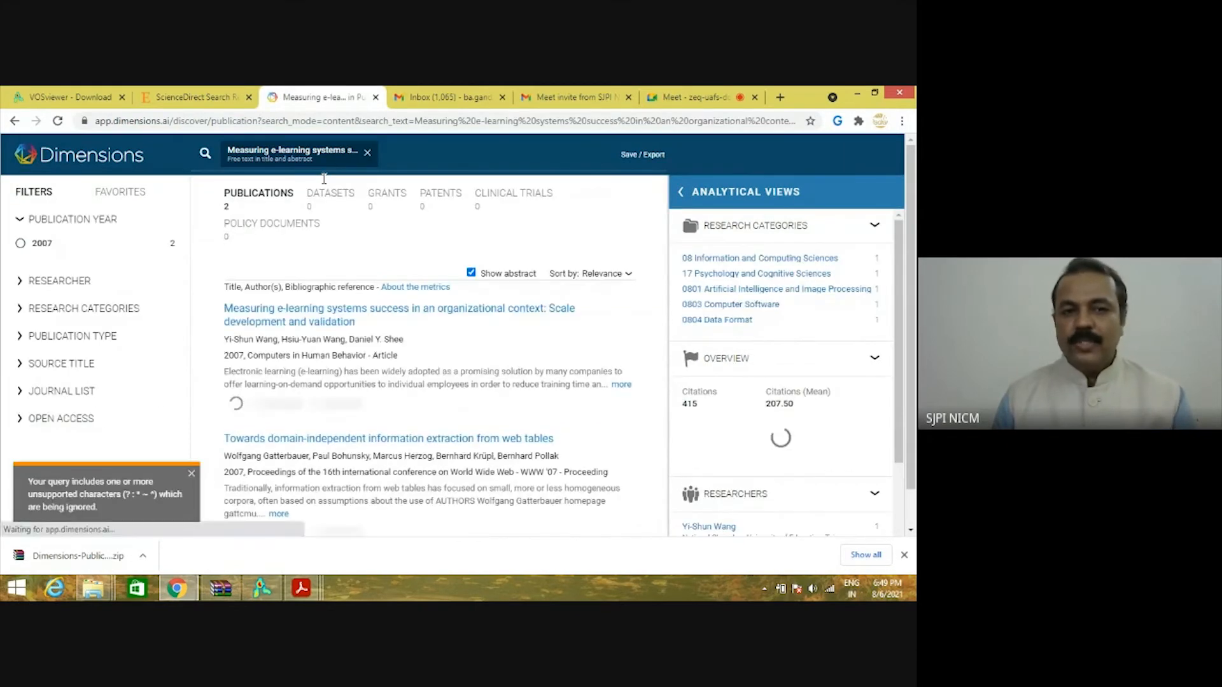
# Select the article on measuring e-learning systems success in the results and open its citation details page.
pyautogui.scroll(-1, 429, 334)
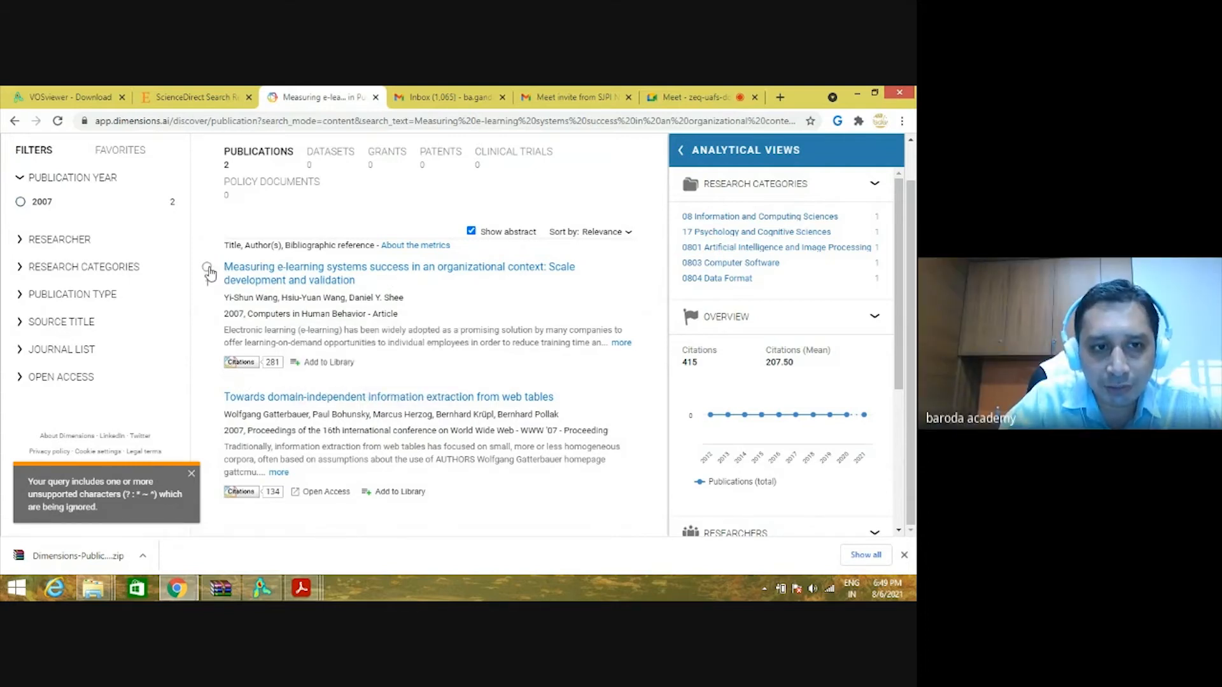
pyautogui.click(233, 297)
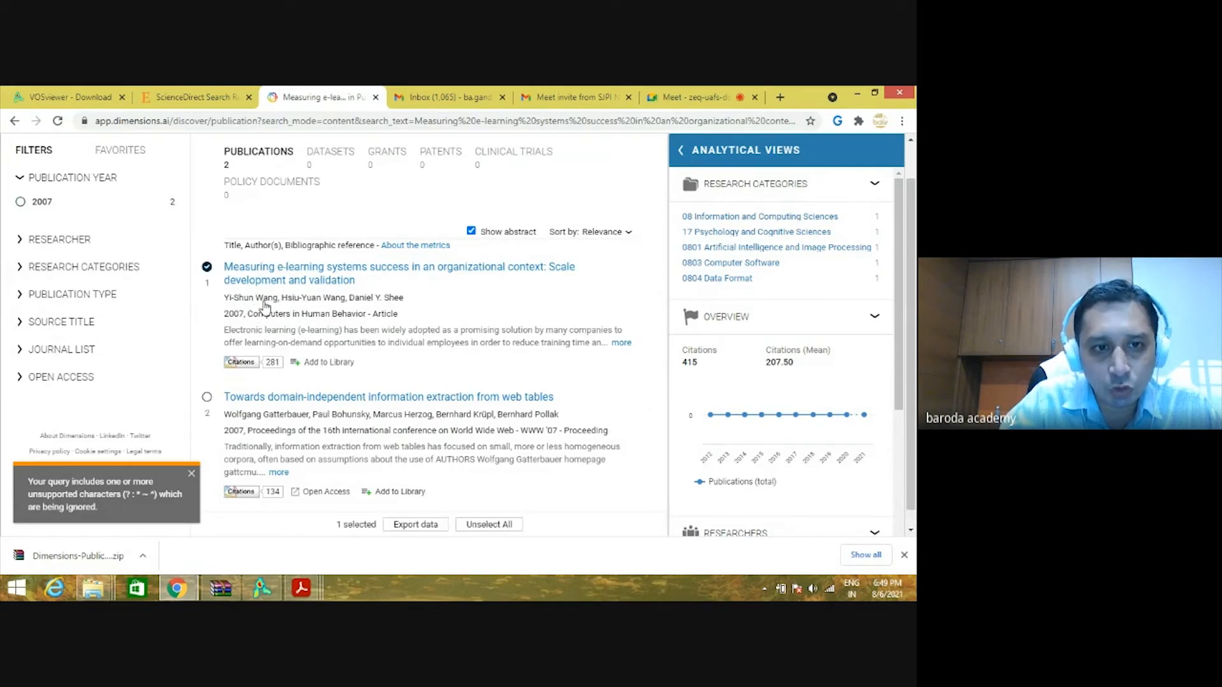
pyautogui.moveTo(281, 368)
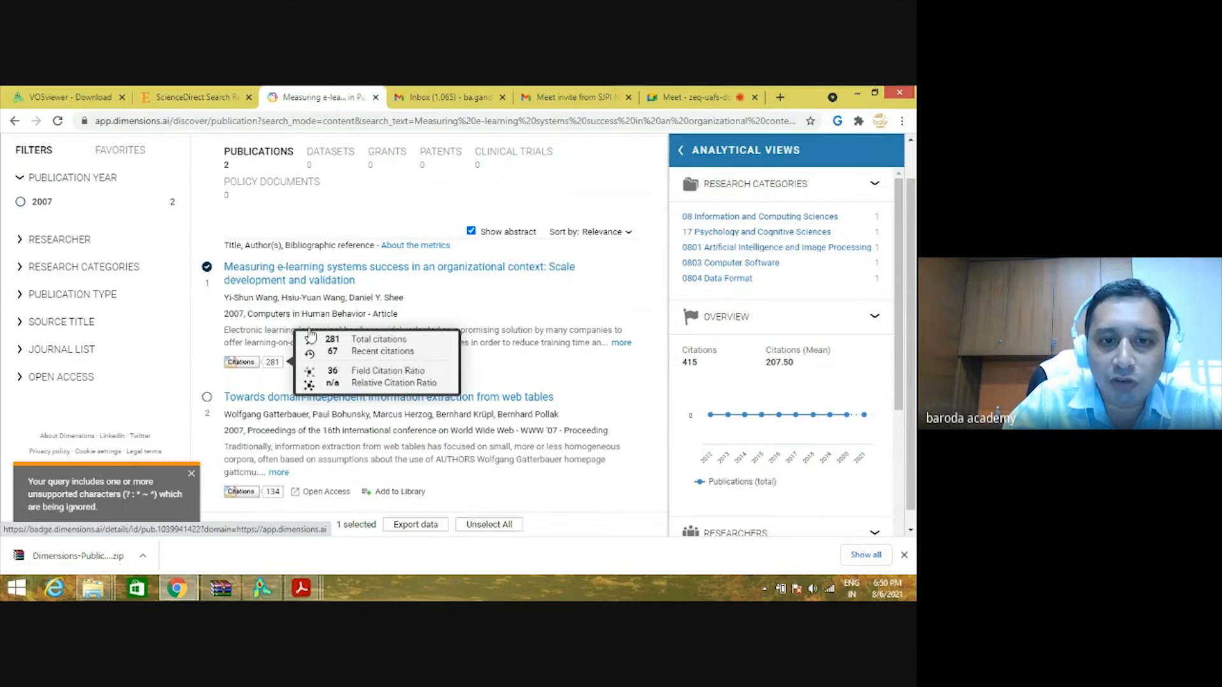
pyautogui.click(247, 368)
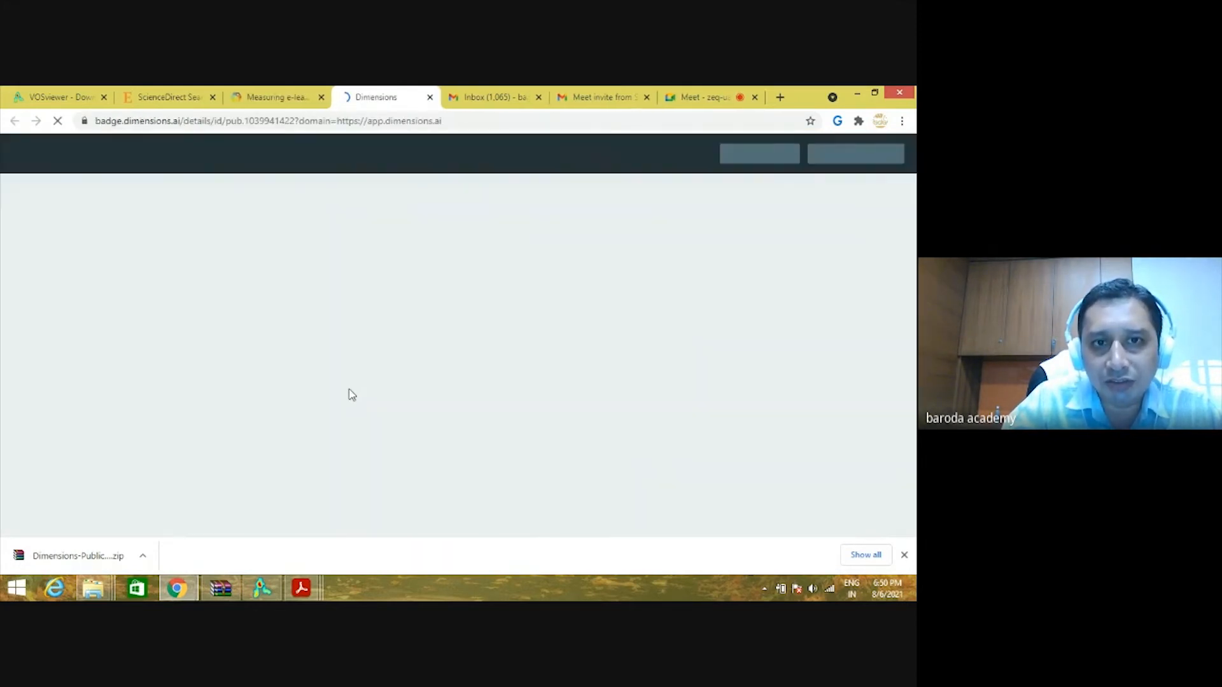
# Review the article's citation summary and open its full publication record in Dimensions.
pyautogui.scroll(-3, 879, 439)
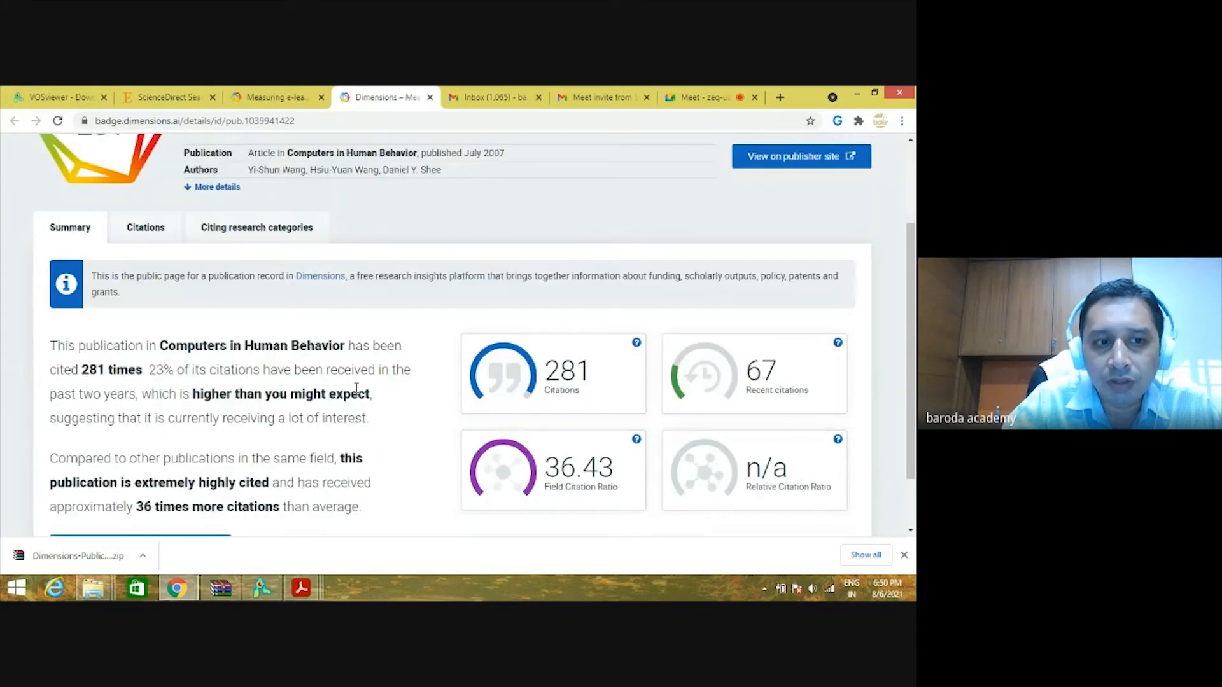
pyautogui.scroll(2, 883, 440)
pyautogui.scroll(-1, 441, 391)
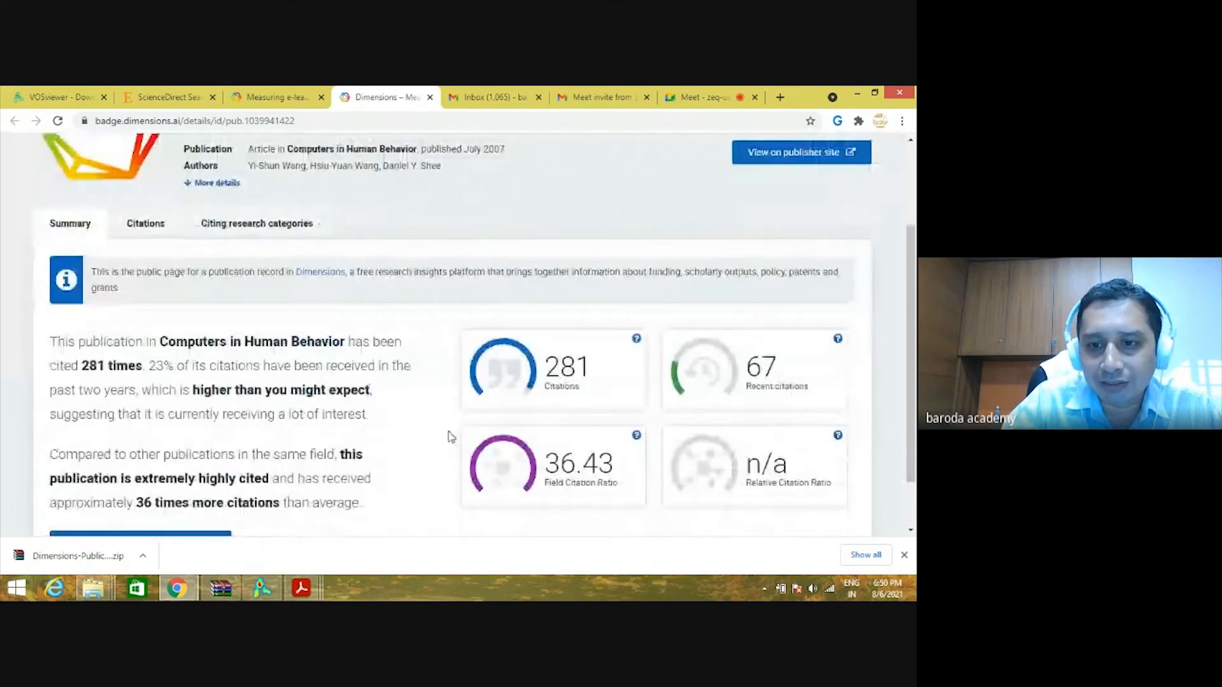
pyautogui.scroll(-1, 153, 509)
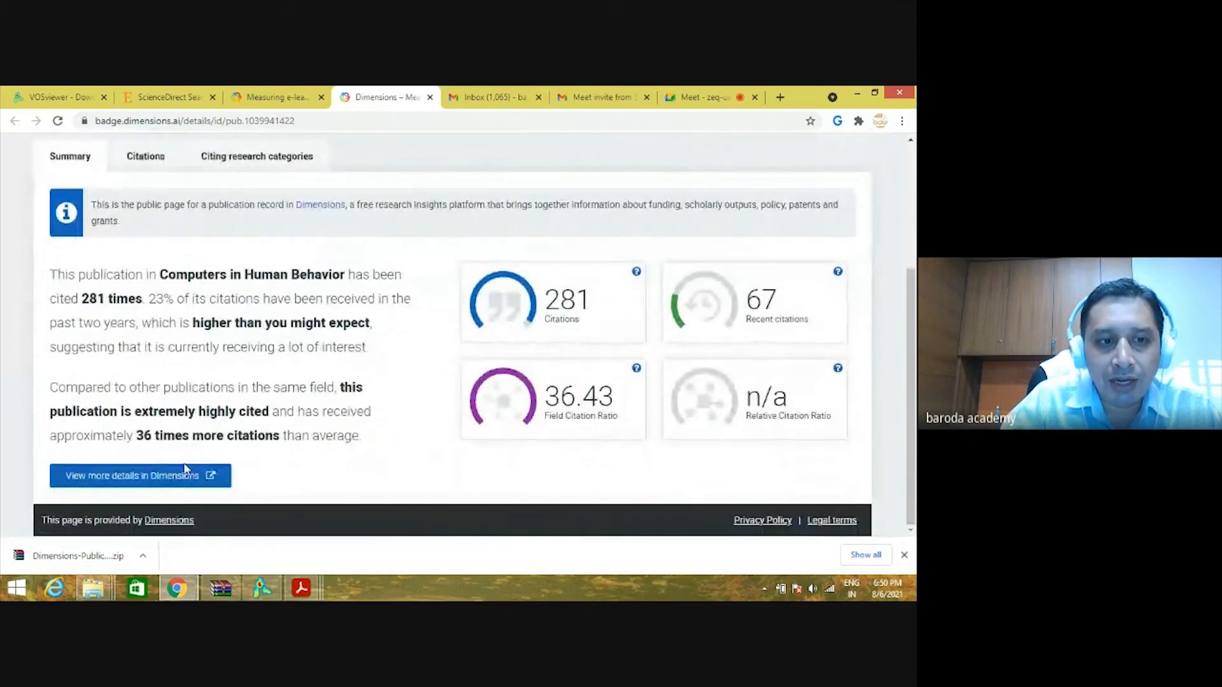
pyautogui.click(150, 484)
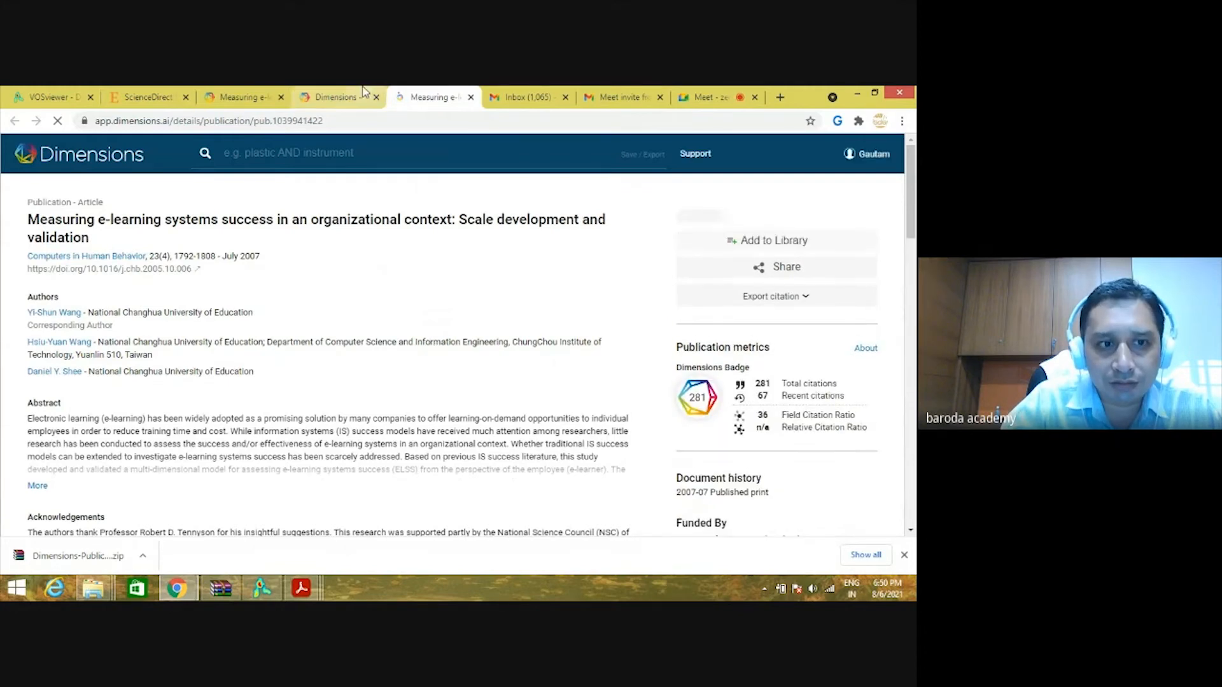
# Find the publication citations section of the article's record and show all the publications citing it.
pyautogui.scroll(-10, 336, 388)
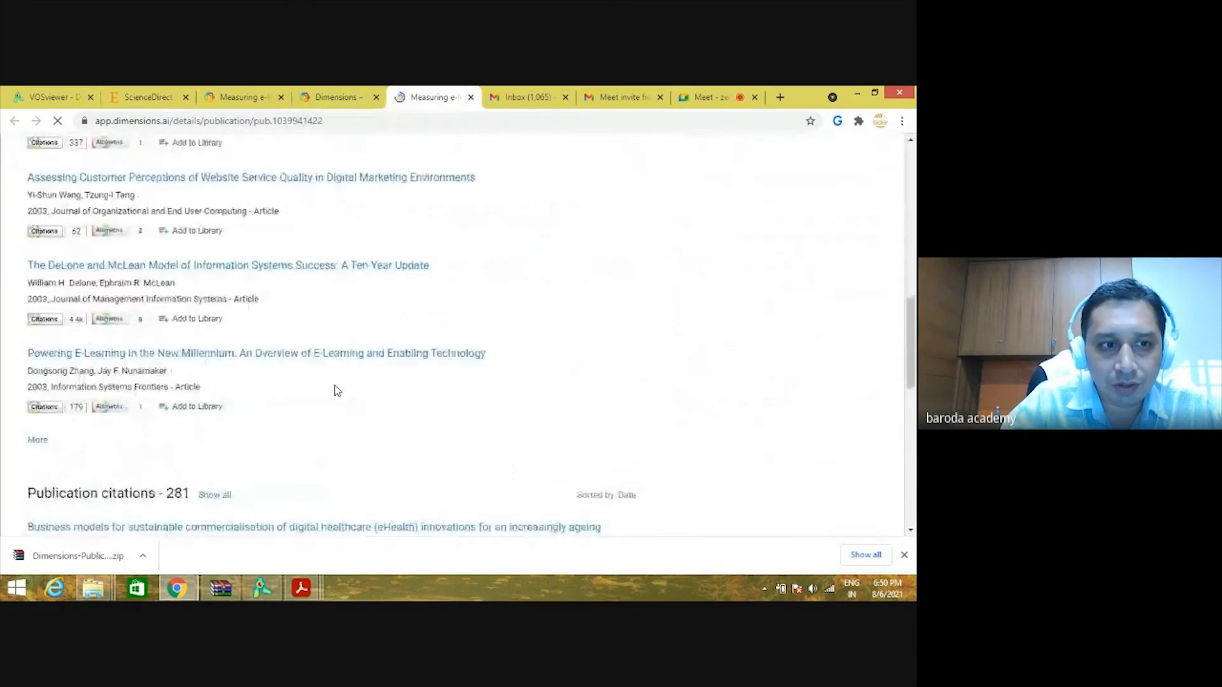
pyautogui.scroll(2, 161, 300)
pyautogui.scroll(-6, 161, 299)
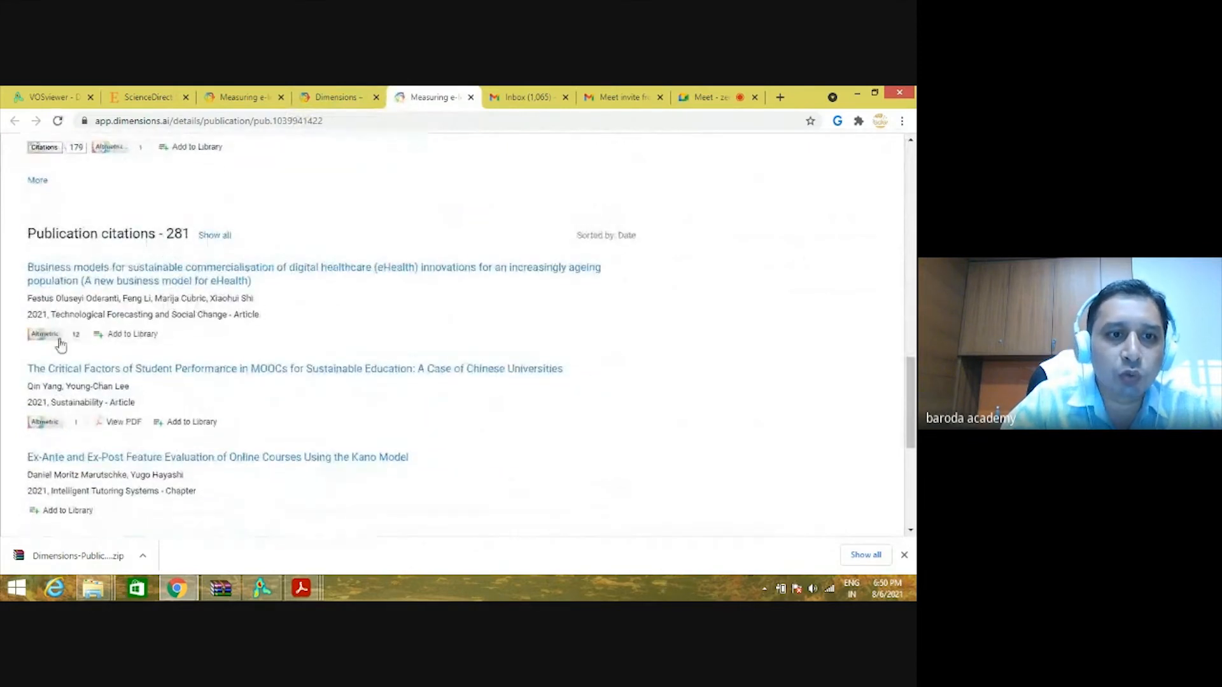
pyautogui.scroll(-1, 61, 344)
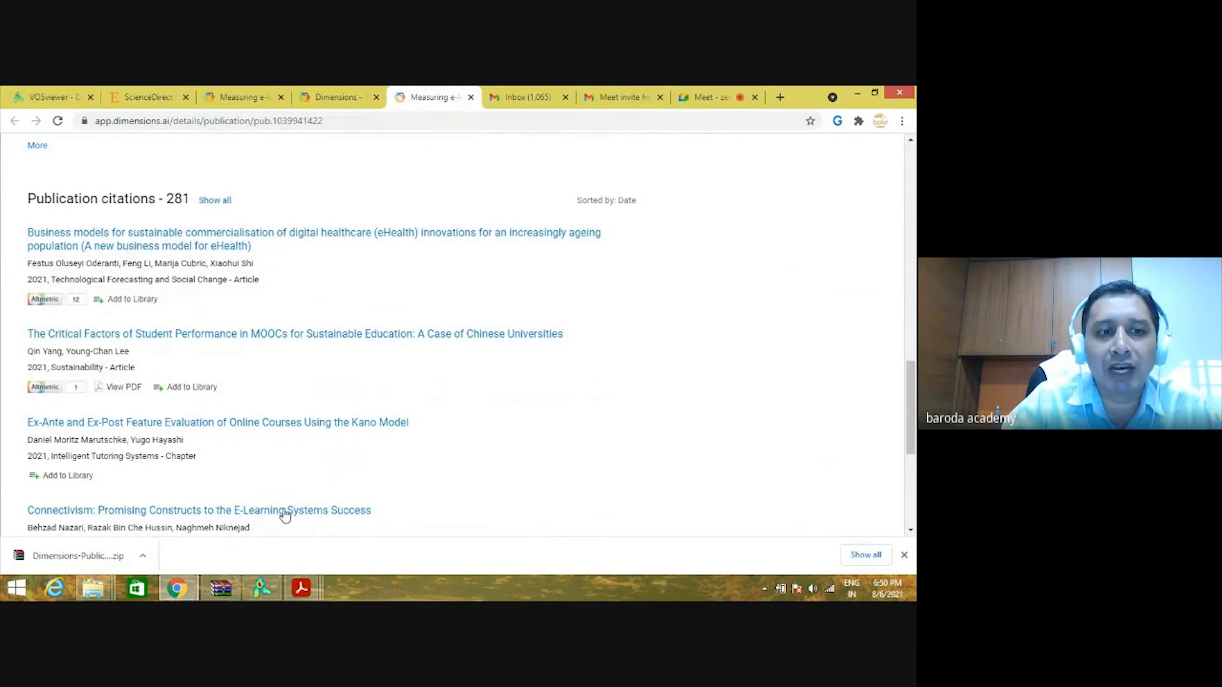
pyautogui.click(219, 200)
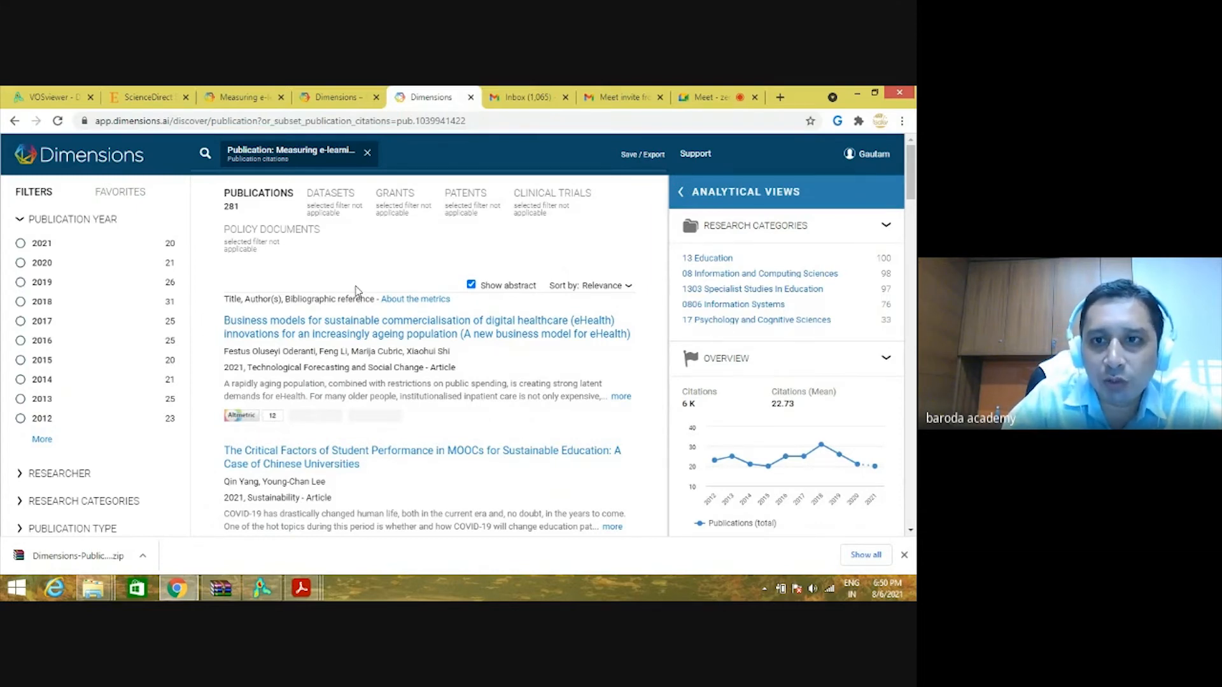
# Export the citing publications for bibliometric mapping with VOSviewer or CiteSpace, keeping the email notice enabled.
pyautogui.click(647, 164)
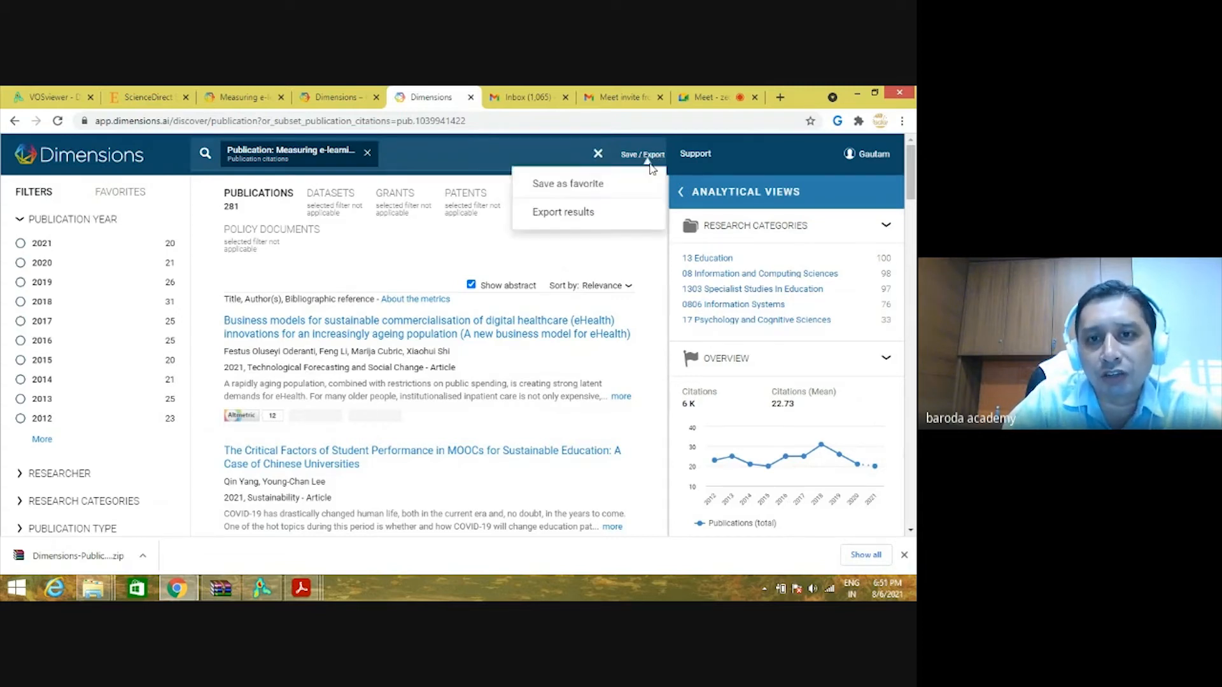
pyautogui.click(571, 215)
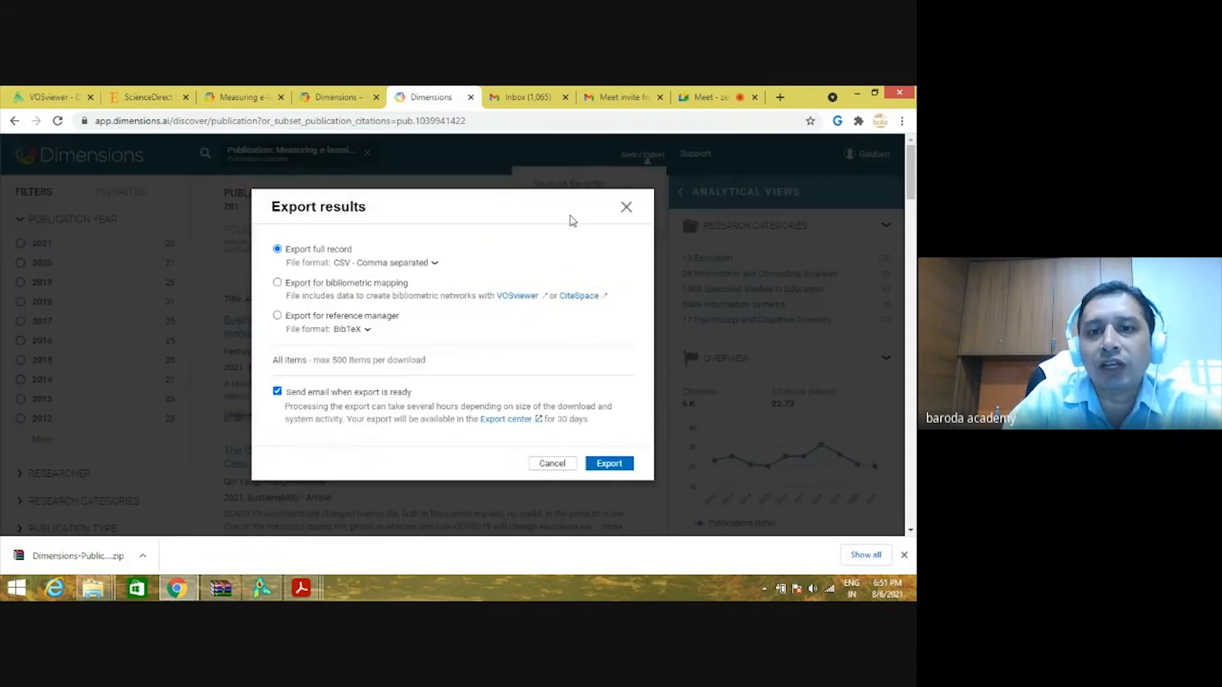
pyautogui.click(337, 287)
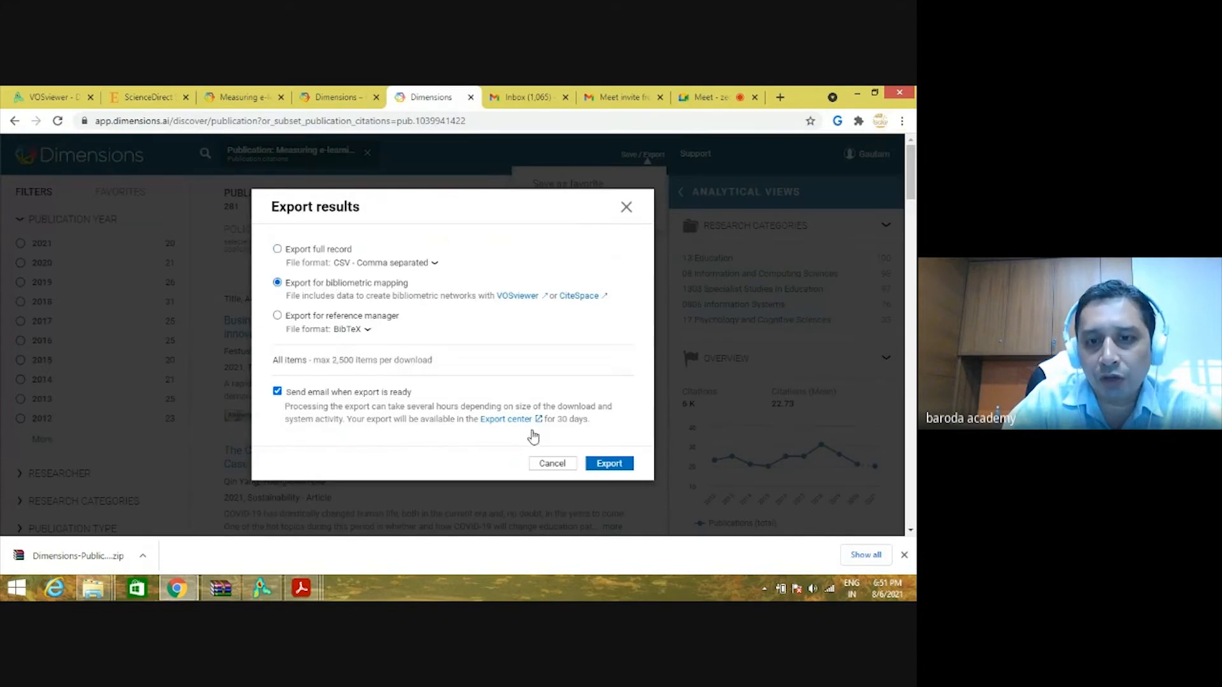
pyautogui.click(608, 466)
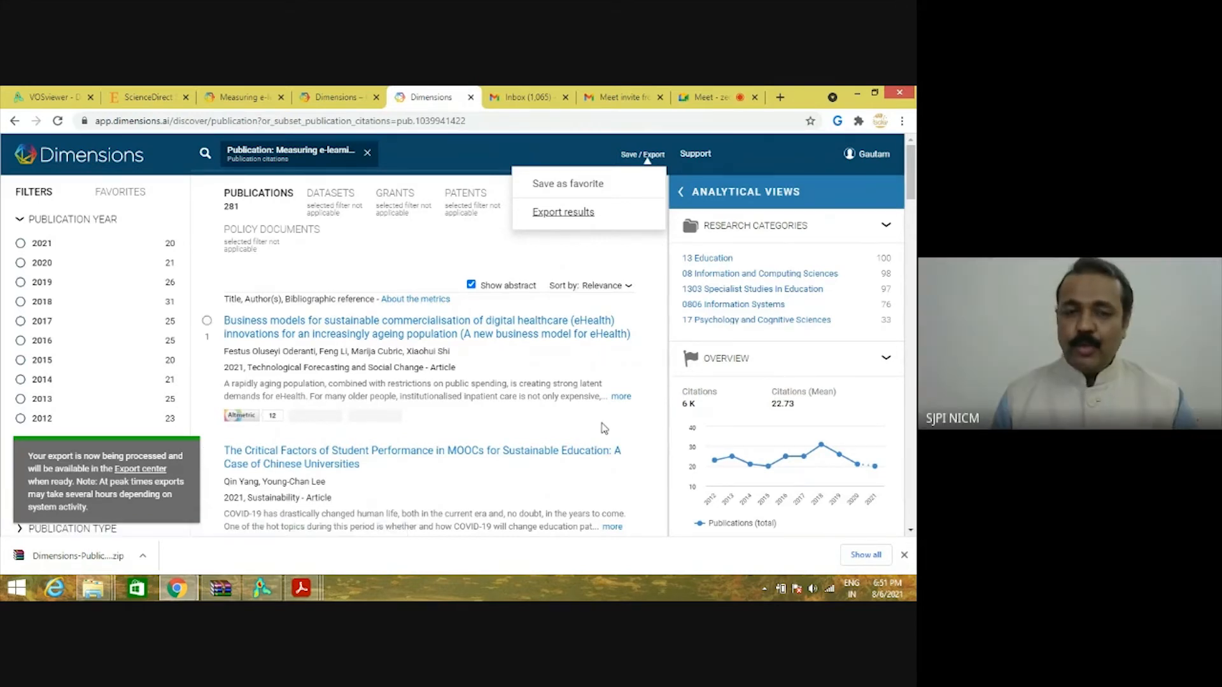
# Open the account's export center and download the newest "Publication citations" export.
pyautogui.click(873, 155)
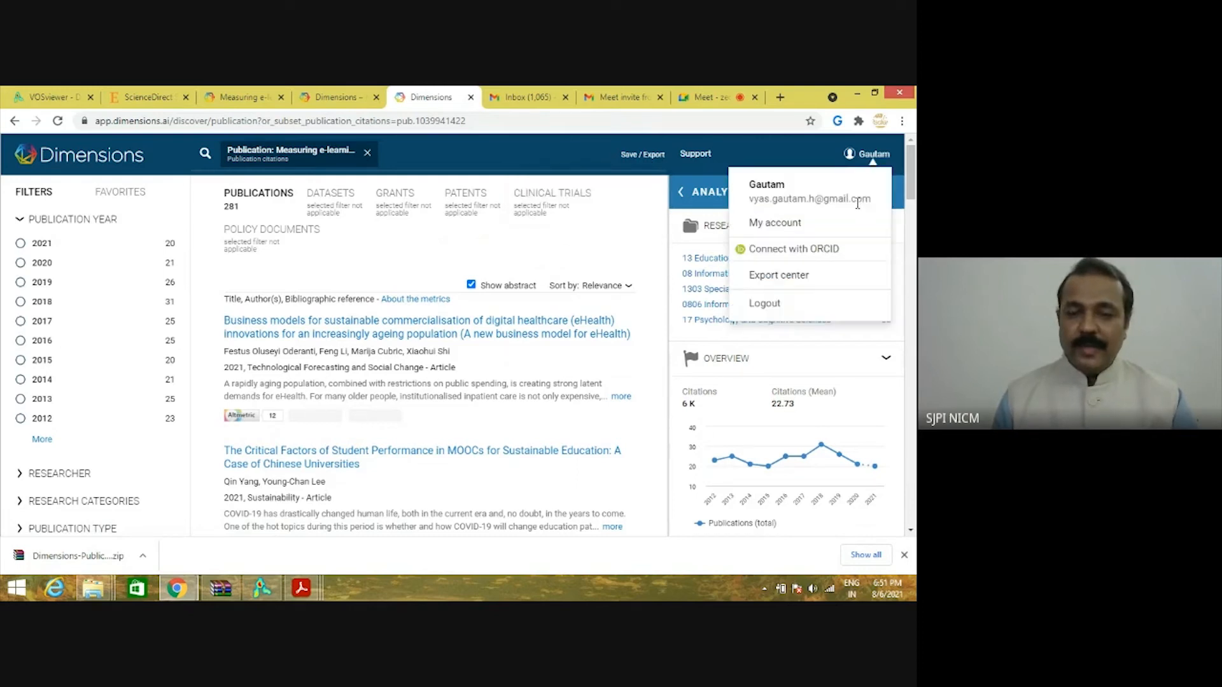
pyautogui.click(764, 278)
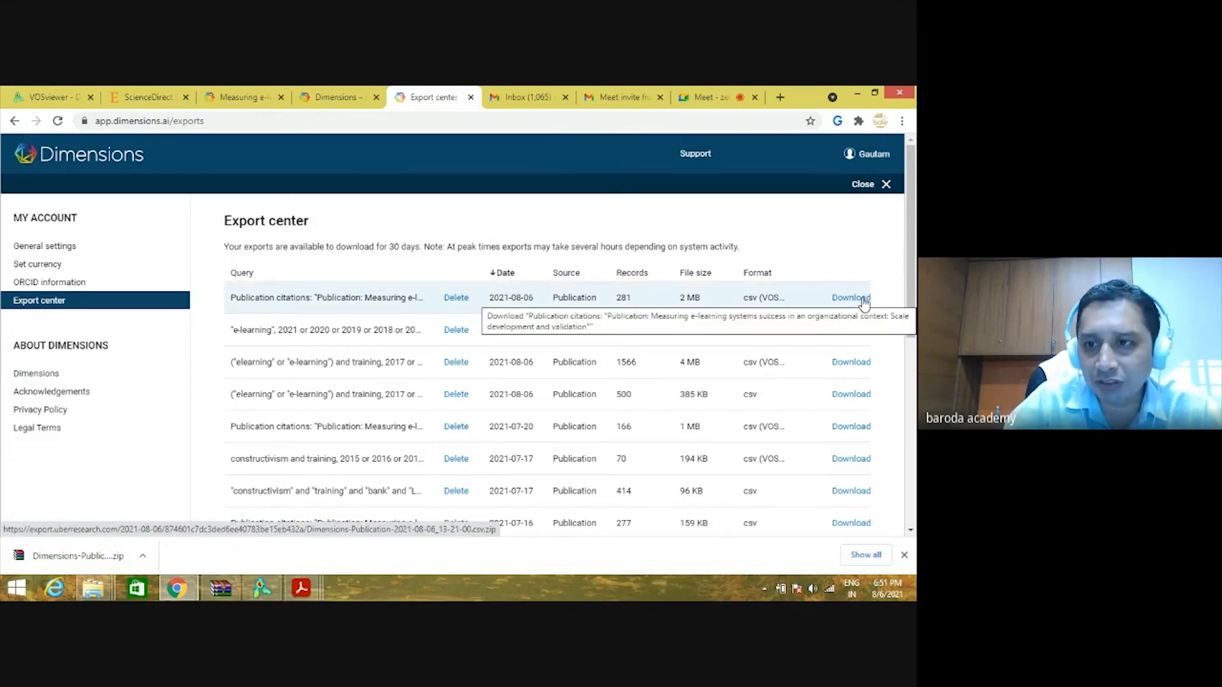
pyautogui.click(864, 300)
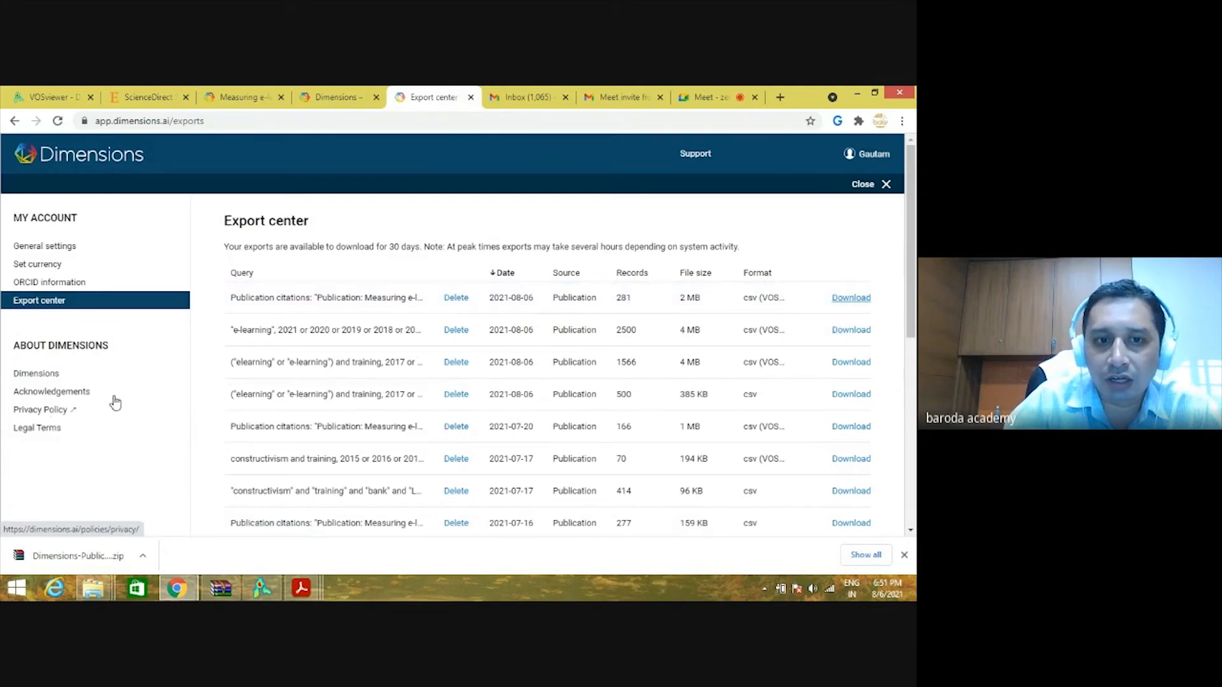
# Show the new download in its folder and extract Dimensions-Publication-2021-08-06_13-21-00.csv directly into Downloads.
pyautogui.click(143, 557)
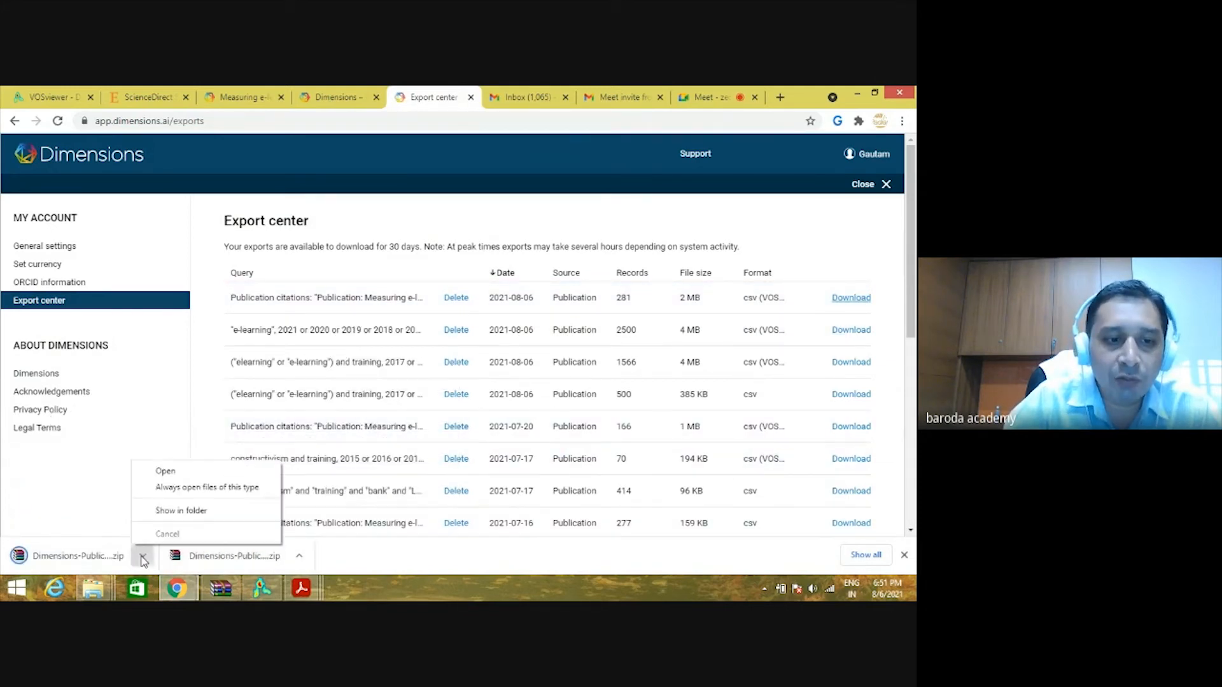
pyautogui.click(165, 512)
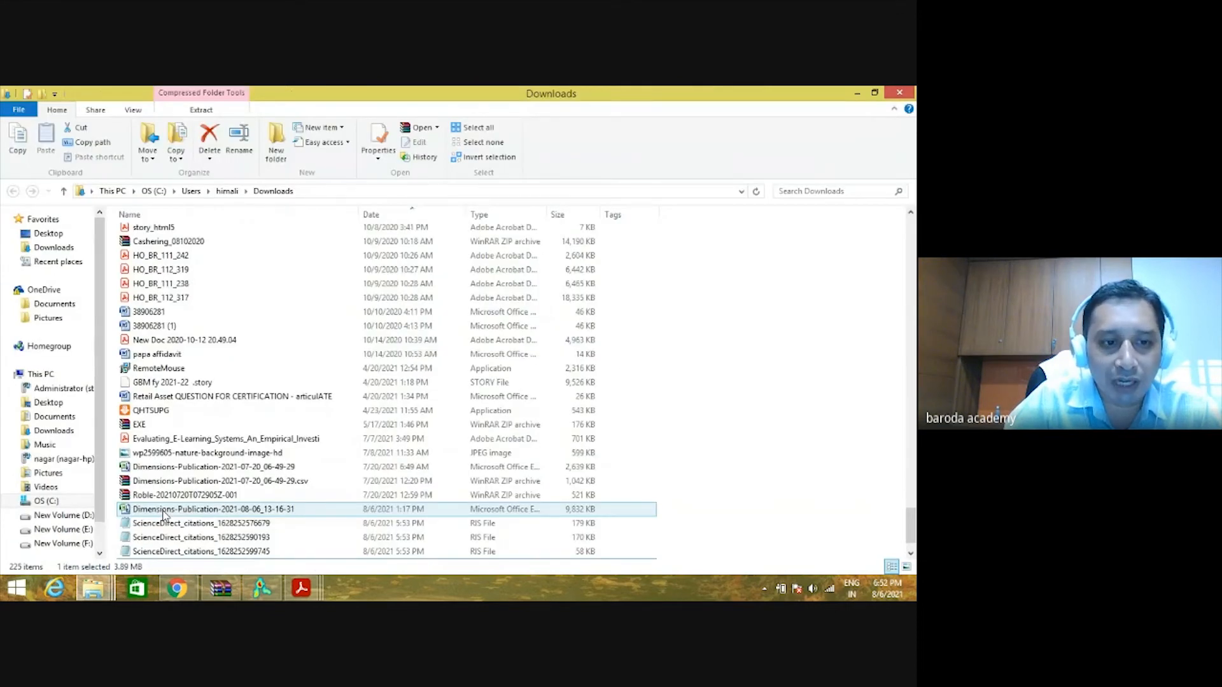
pyautogui.rightClick(234, 551)
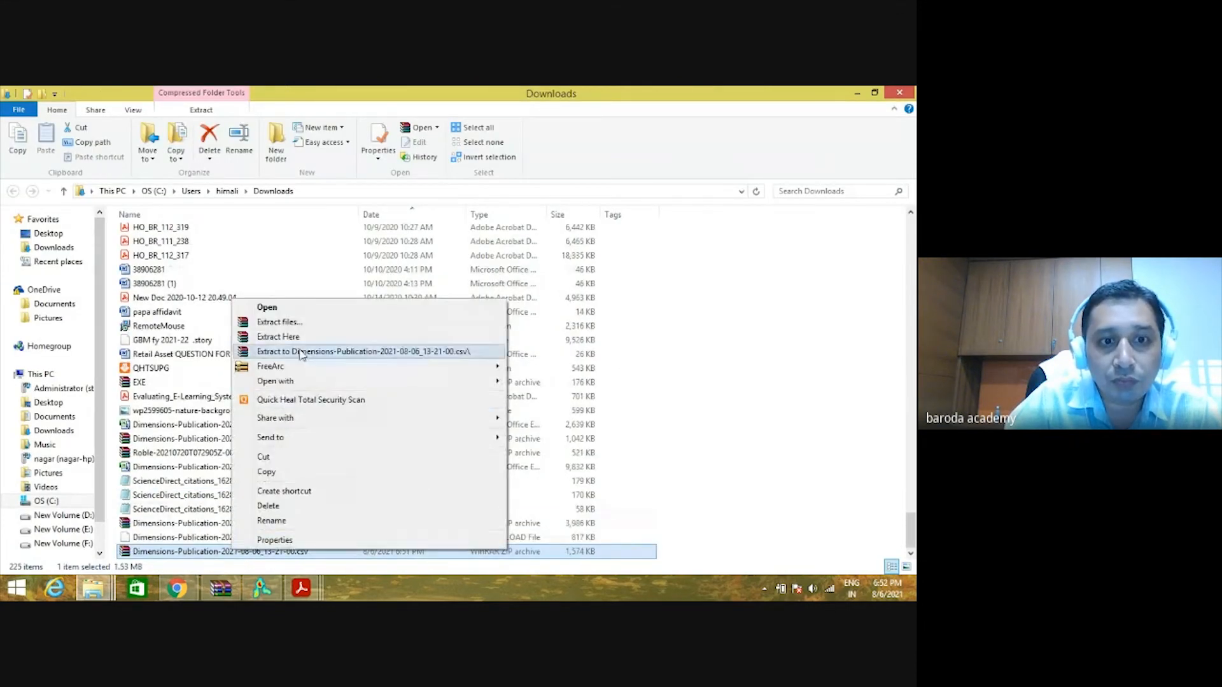
pyautogui.click(289, 338)
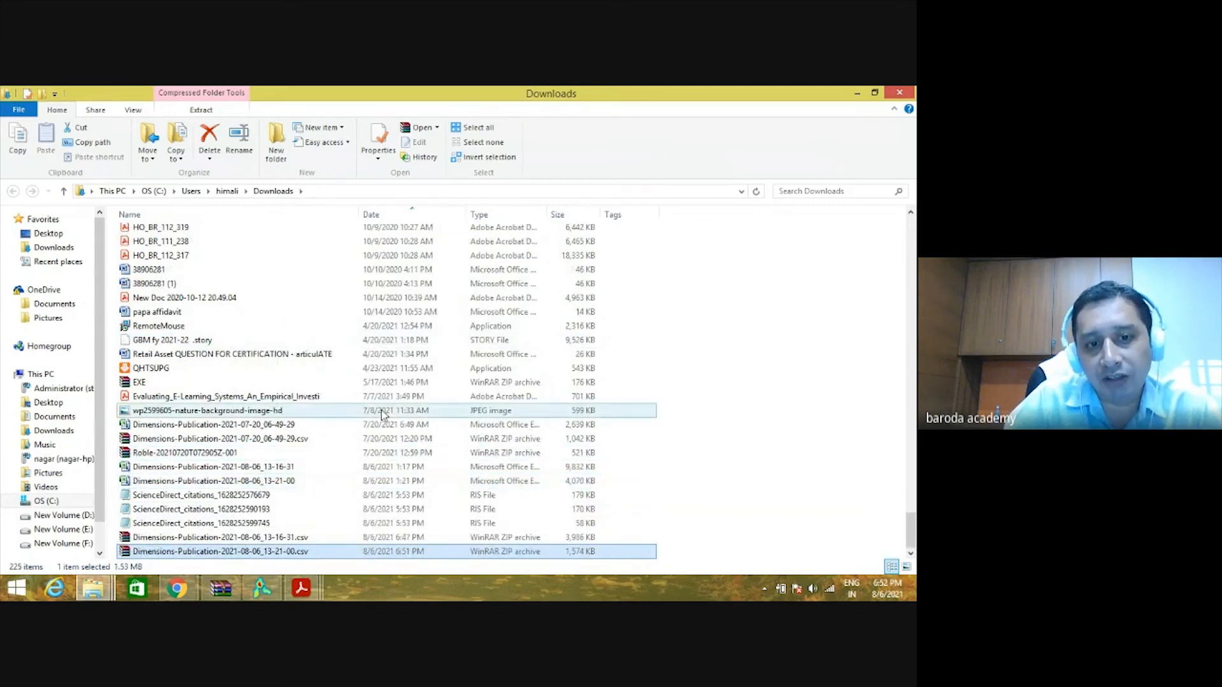
# Switch to VOSviewer and start a new map based on bibliographic data read from bibliographic database files.
pyautogui.click(258, 586)
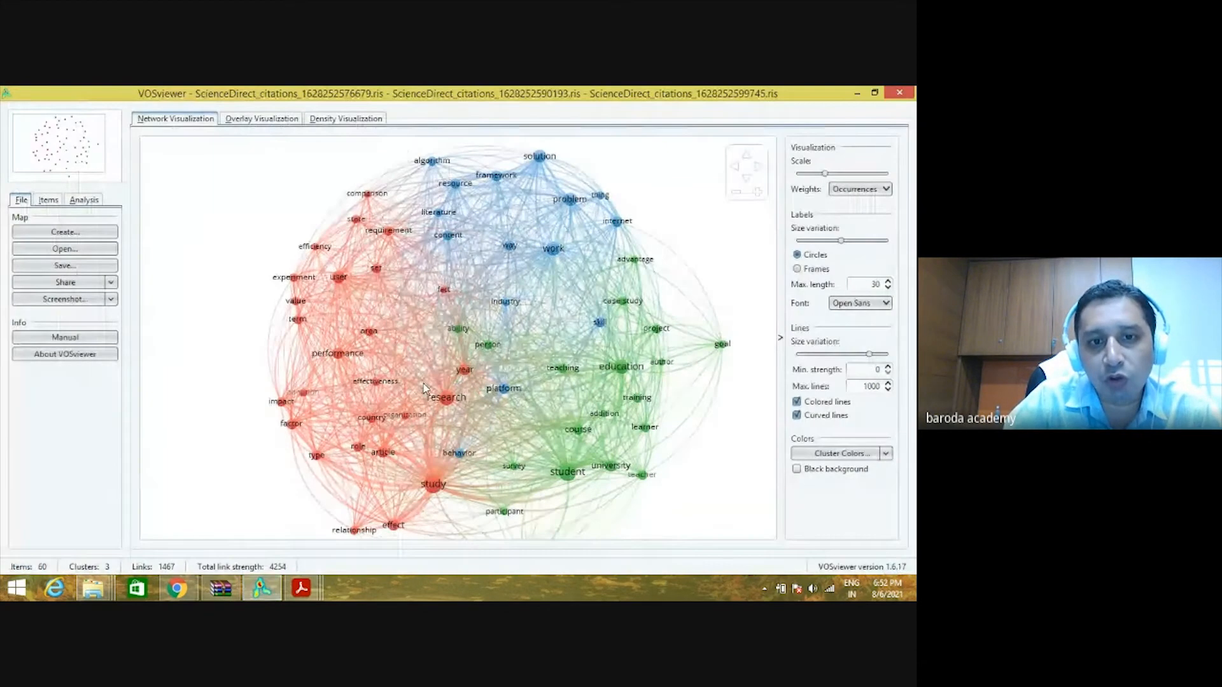
pyautogui.click(96, 233)
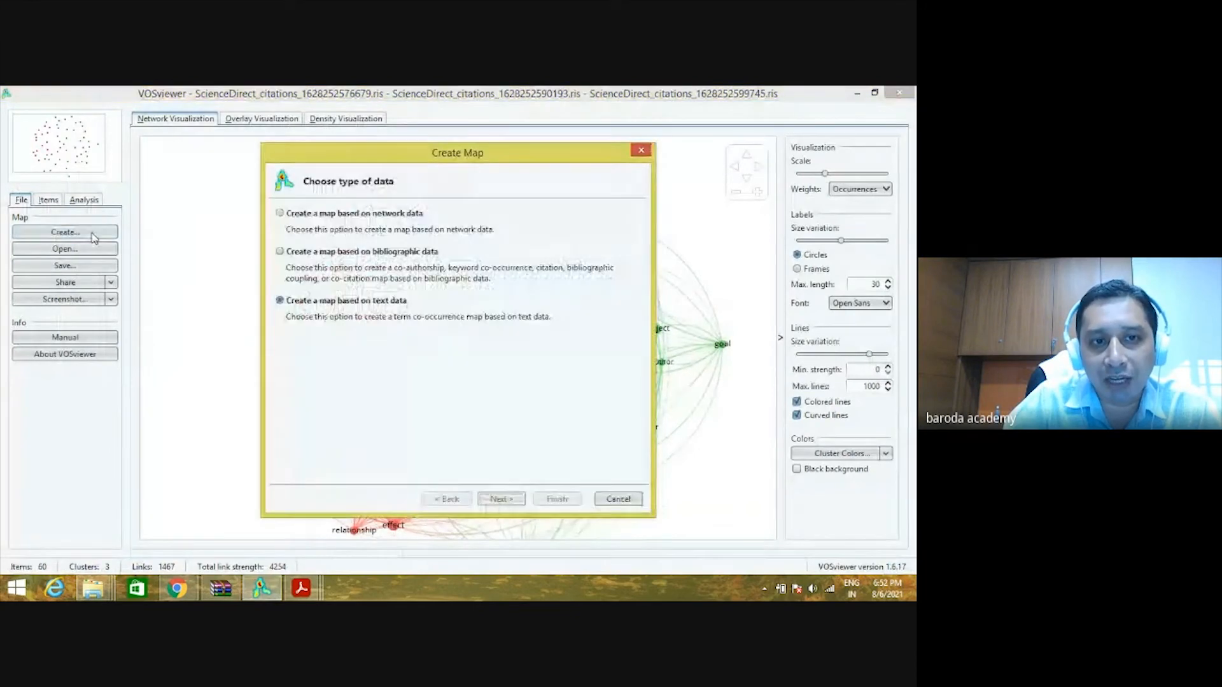
pyautogui.click(618, 499)
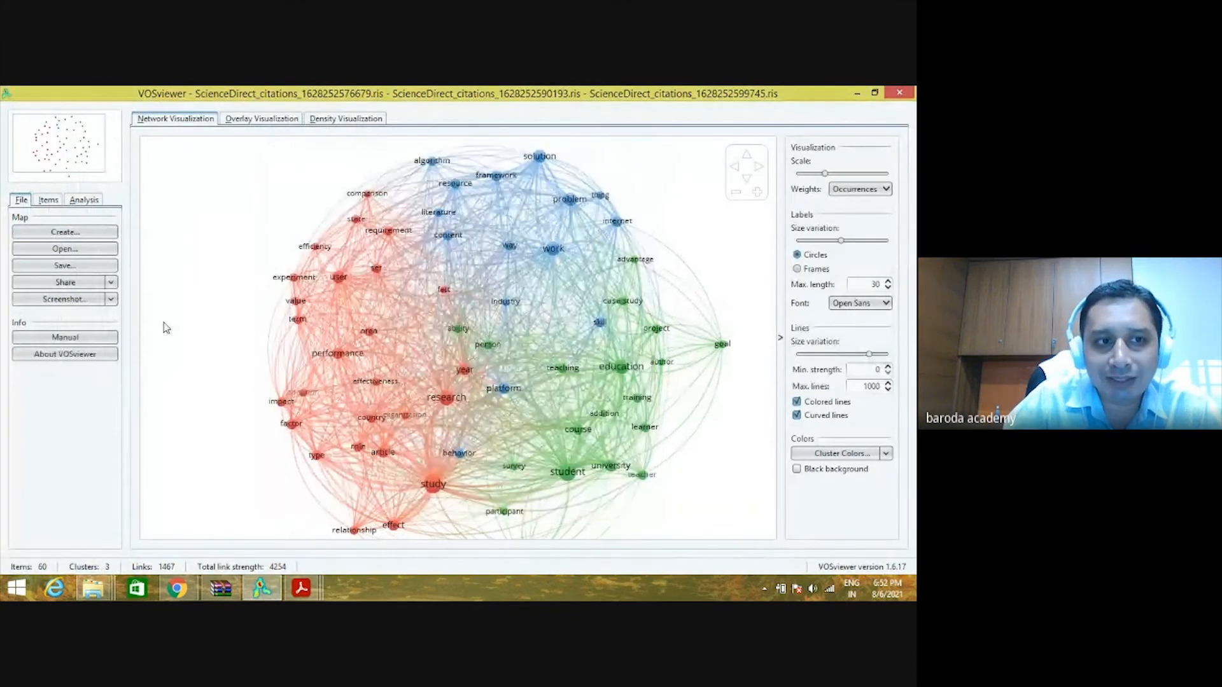
pyautogui.click(75, 236)
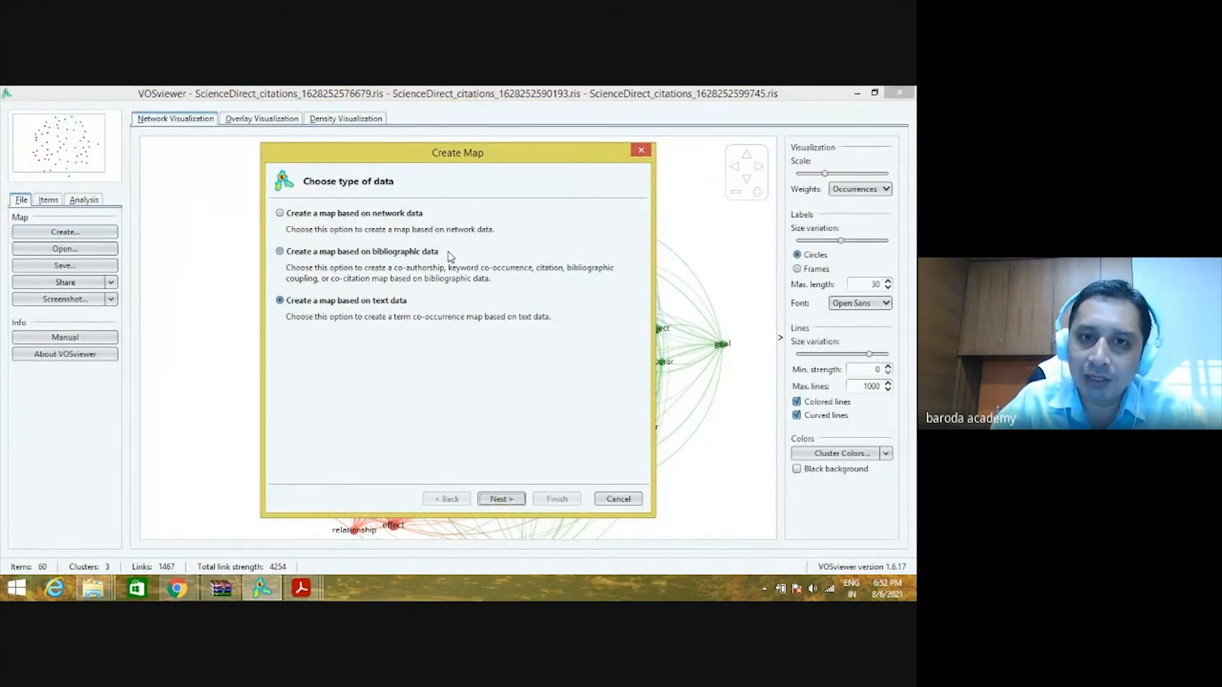
pyautogui.click(377, 253)
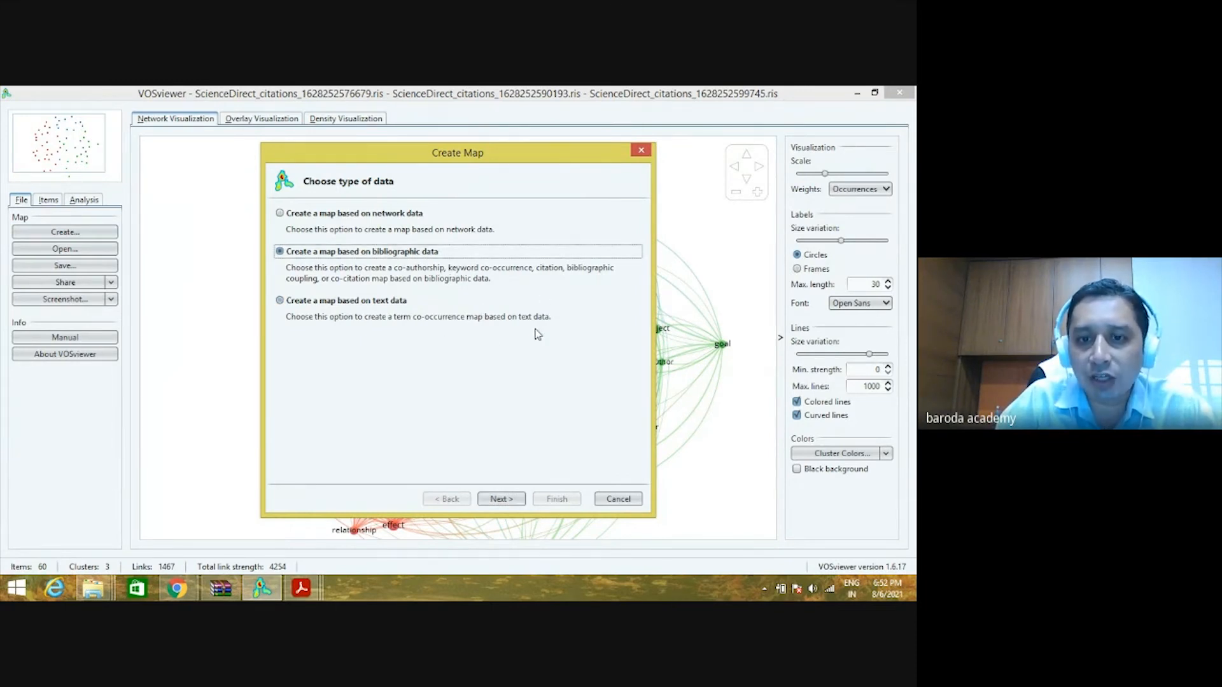
pyautogui.click(501, 499)
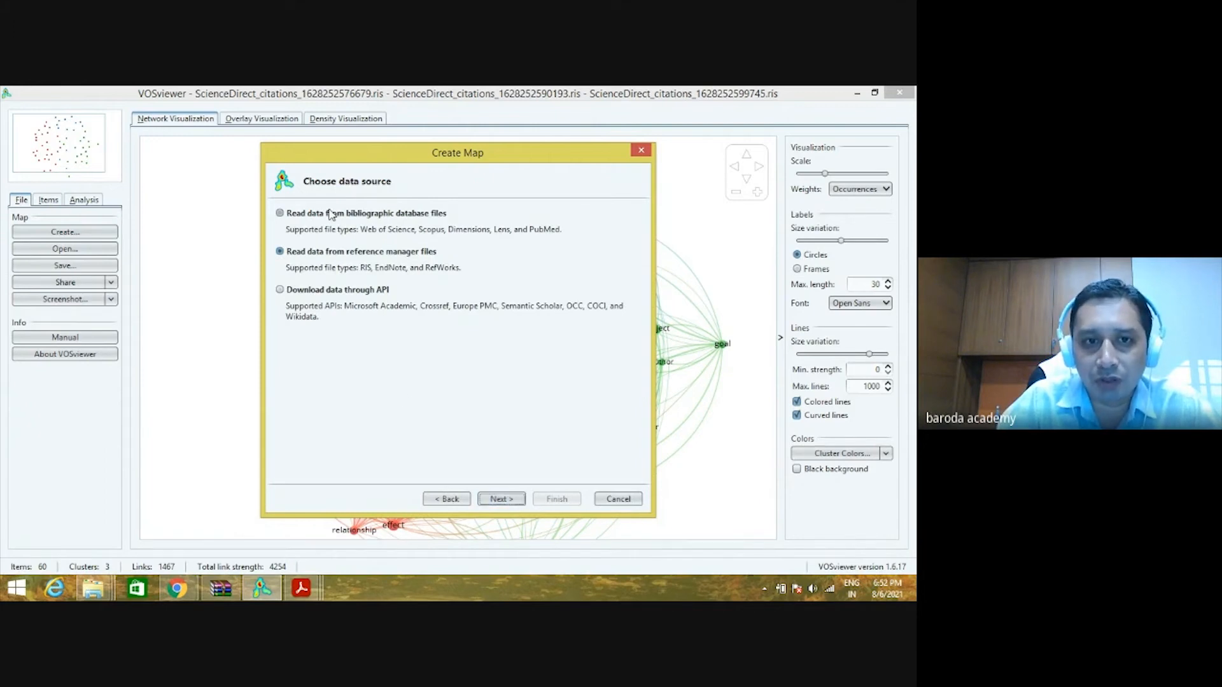
pyautogui.click(281, 214)
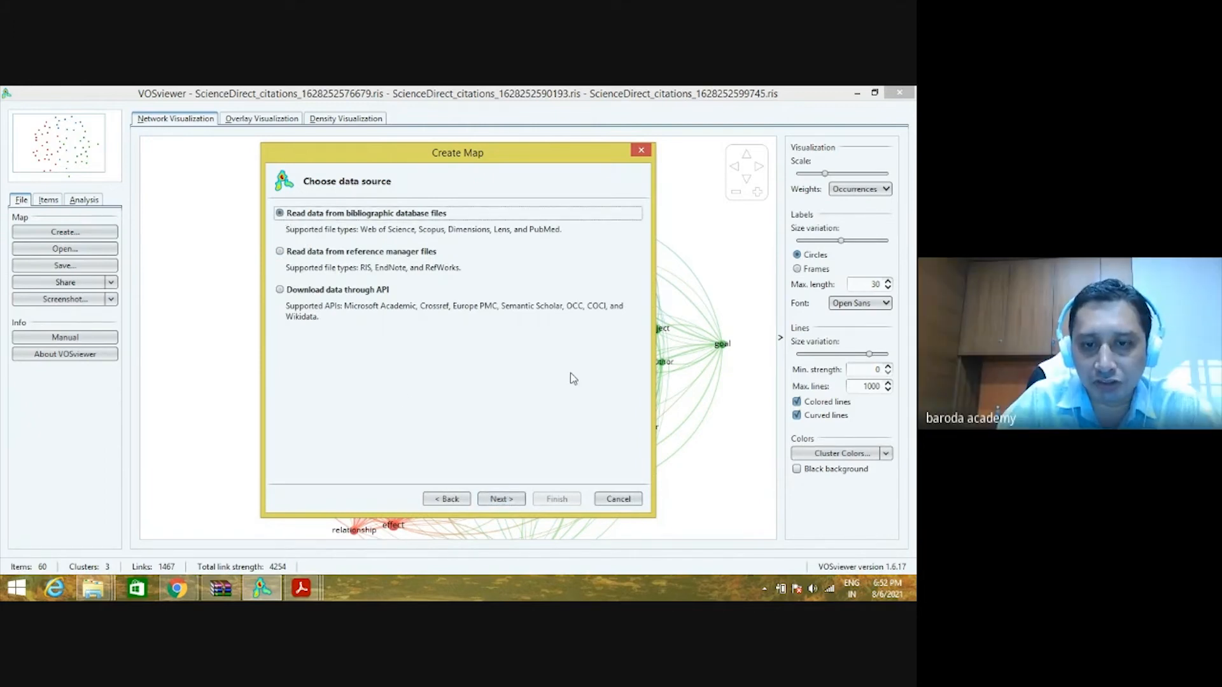
pyautogui.click(452, 500)
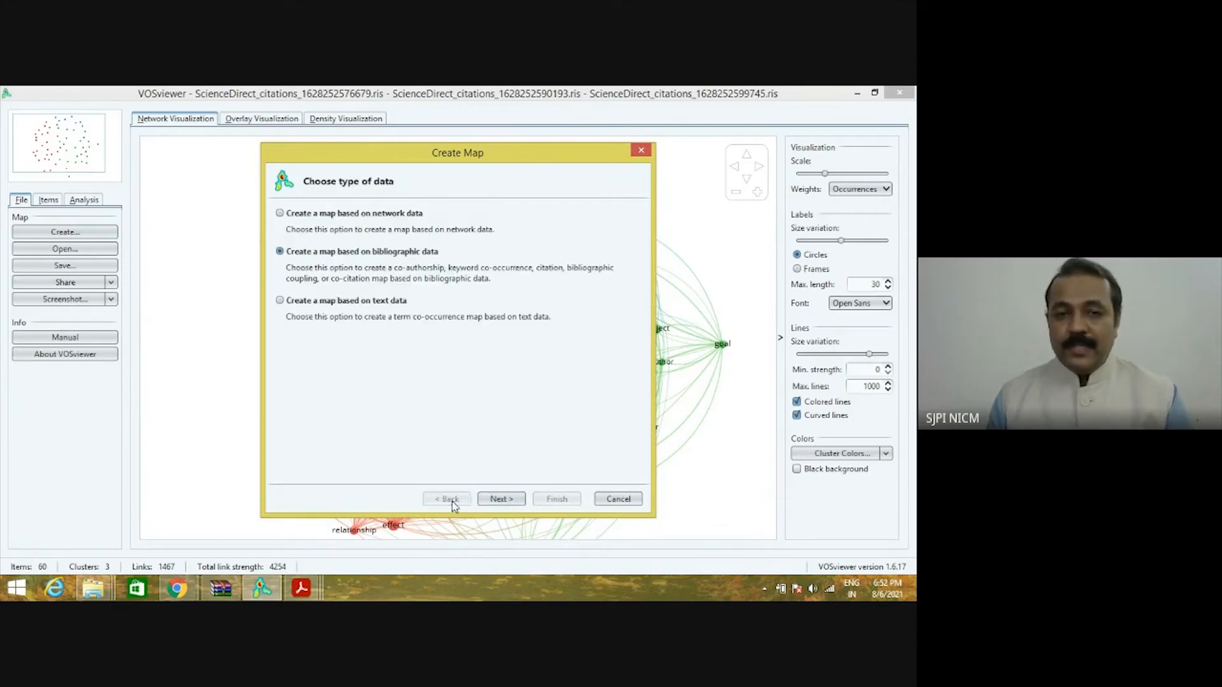
pyautogui.click(500, 499)
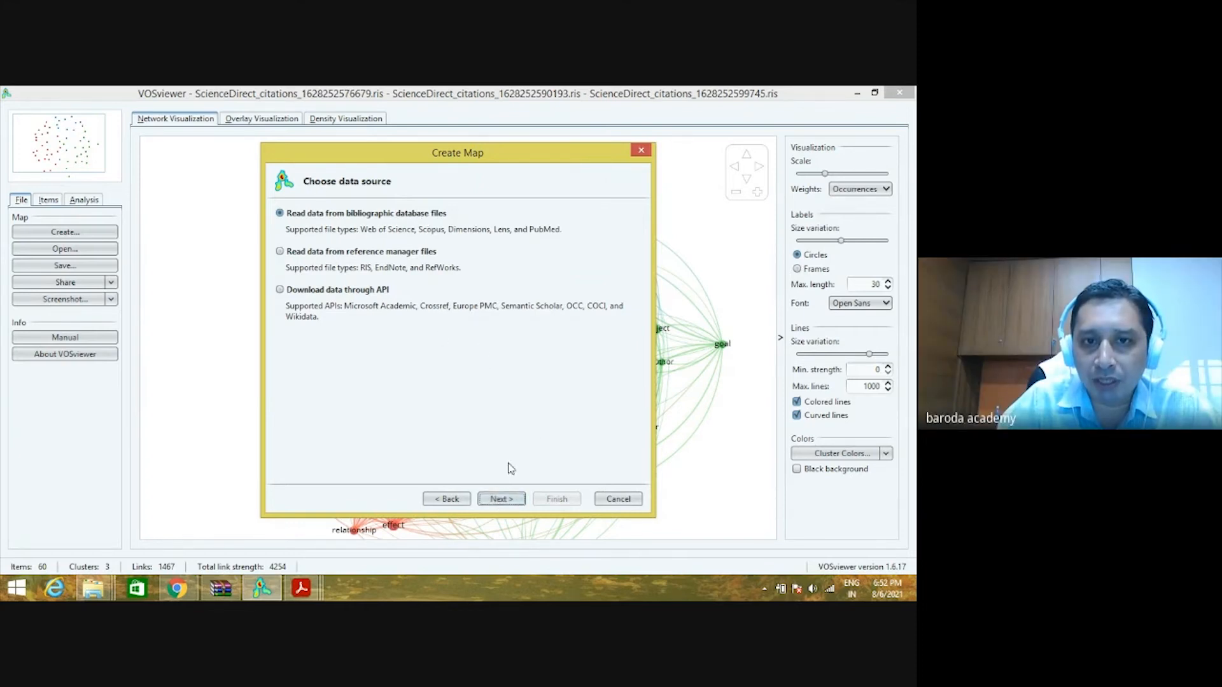
pyautogui.click(502, 499)
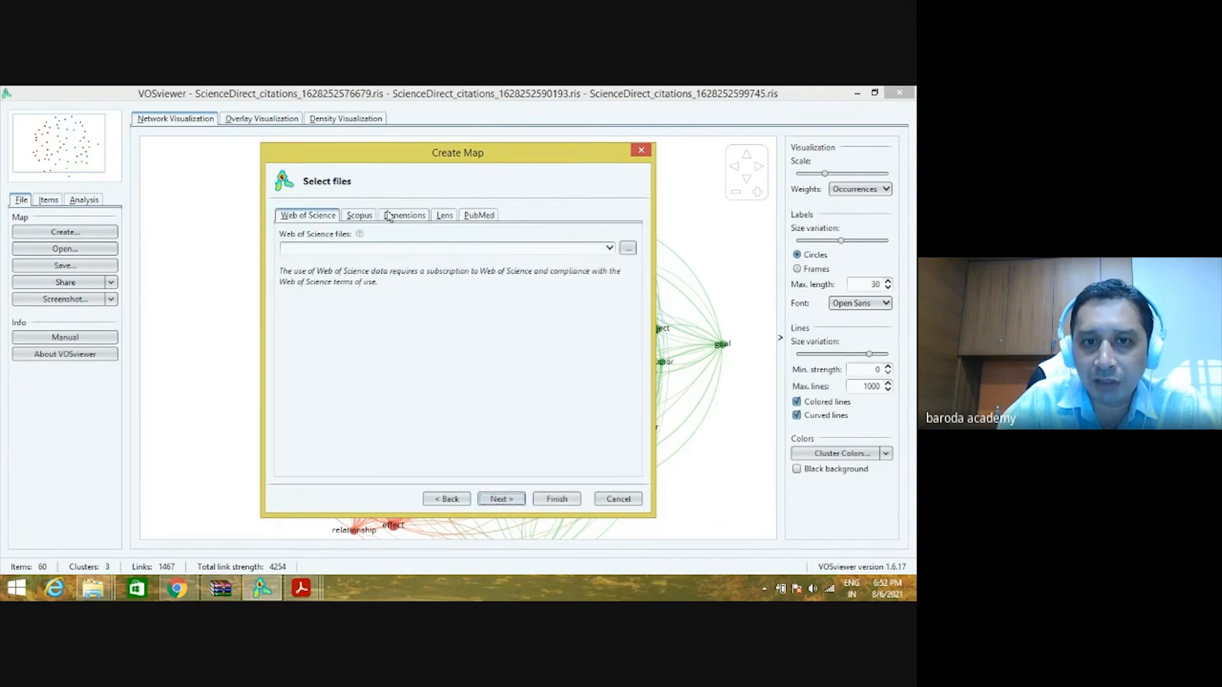
# Load Dimensions-Publication-2021-08-06_13-21-00.csv from Downloads as the Dimensions data file for the map.
pyautogui.click(388, 215)
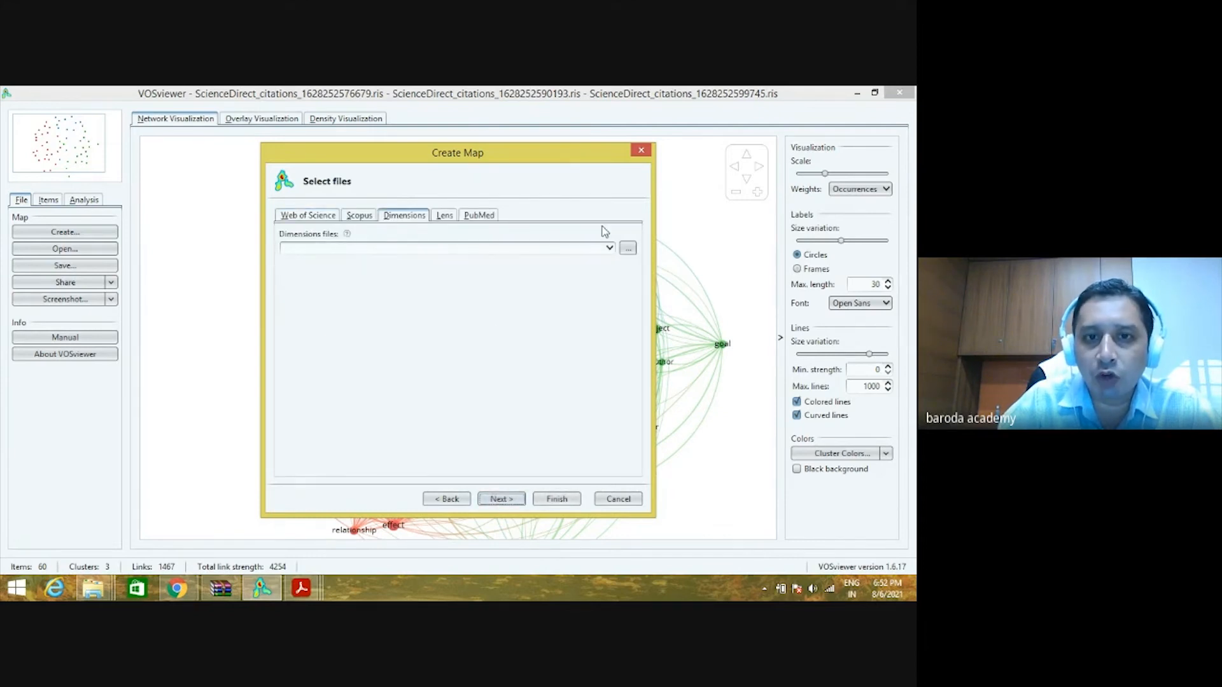
pyautogui.click(628, 248)
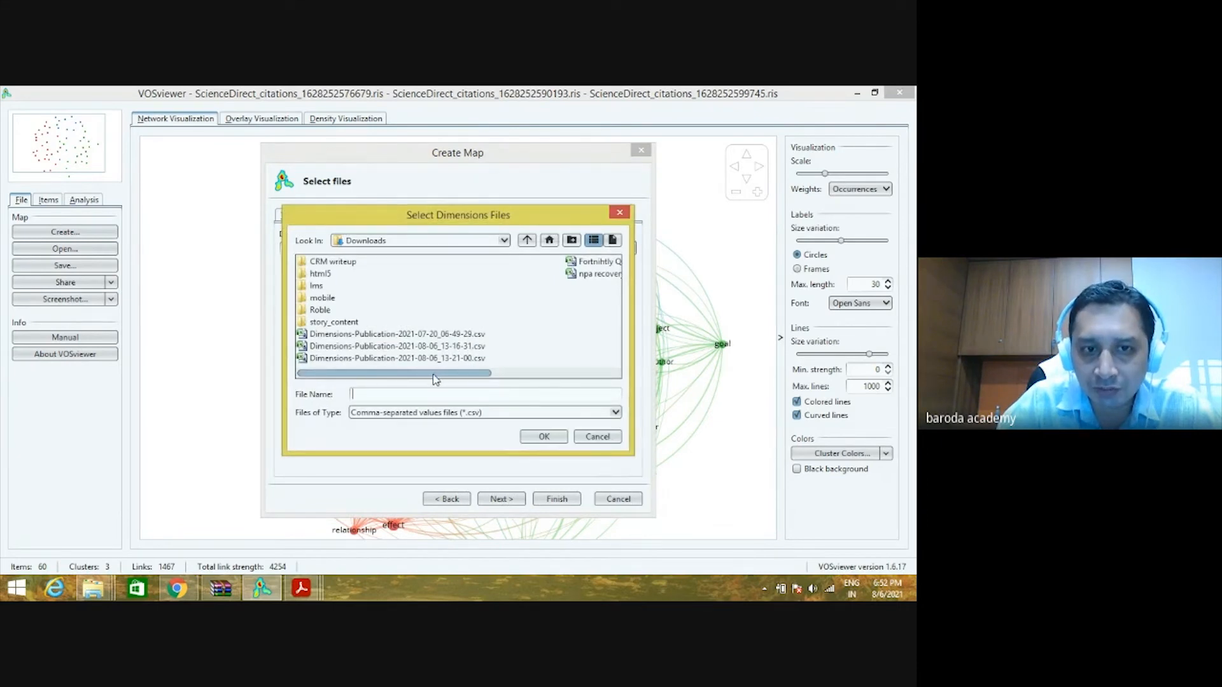
pyautogui.click(504, 241)
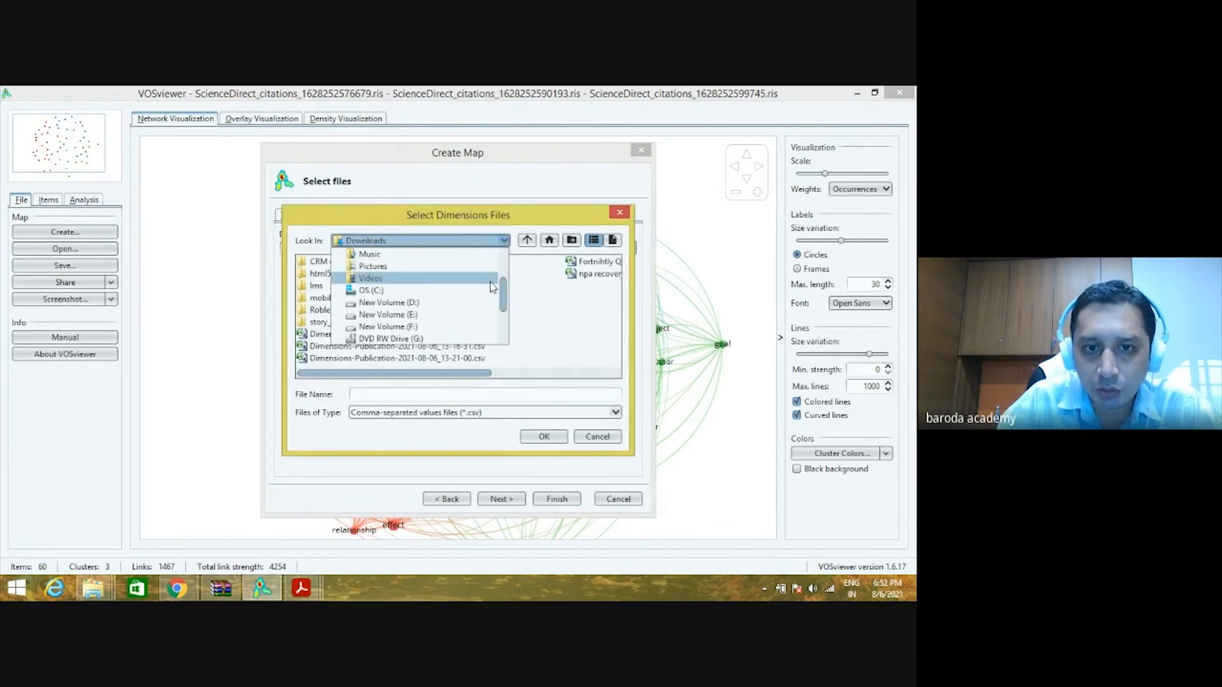
pyautogui.moveTo(503, 293); pyautogui.dragTo(524, 249)
pyautogui.click(389, 314)
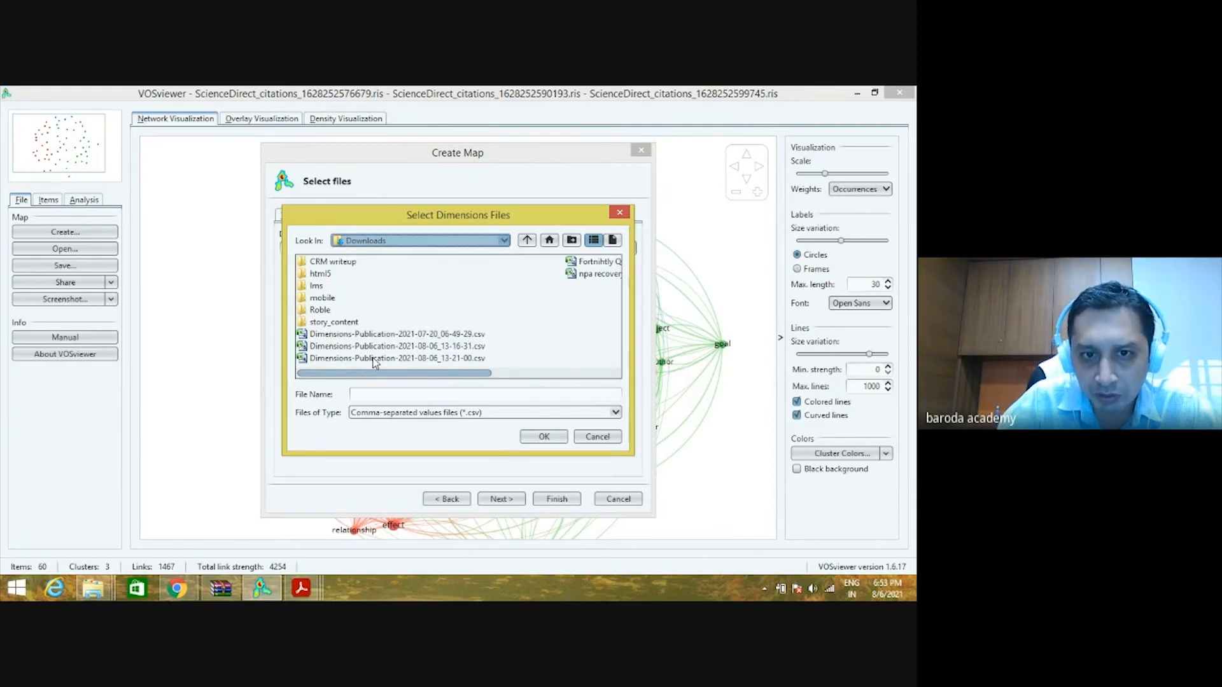
pyautogui.click(374, 359)
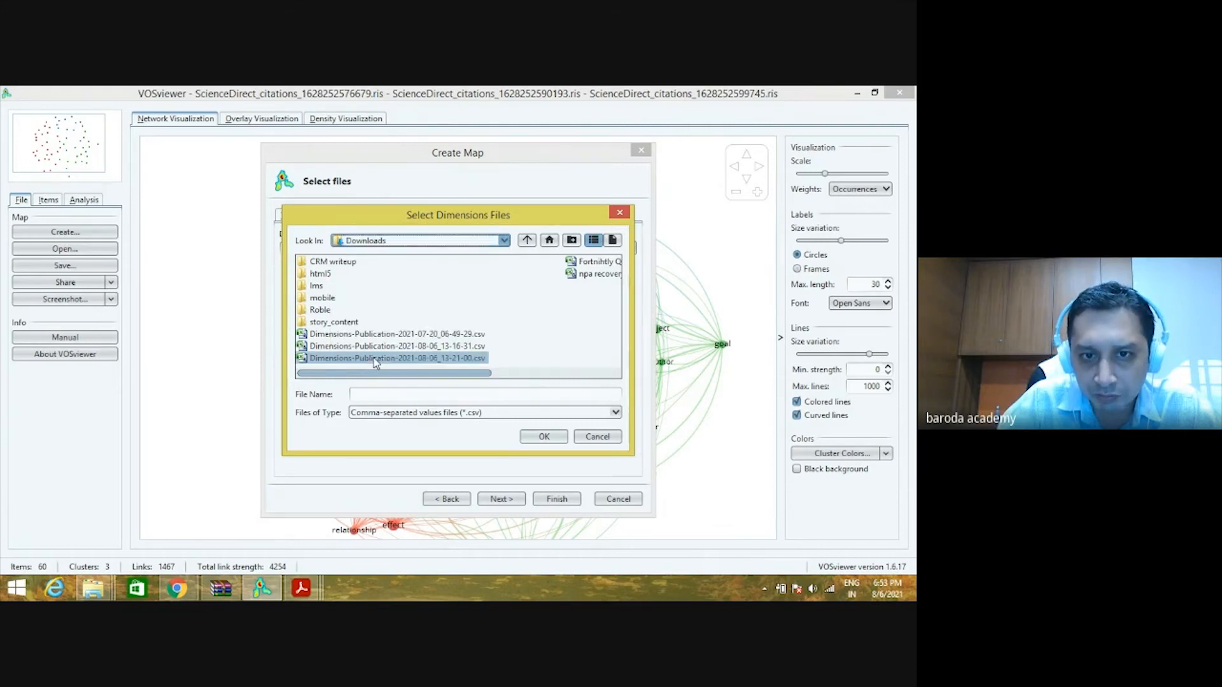
pyautogui.click(541, 437)
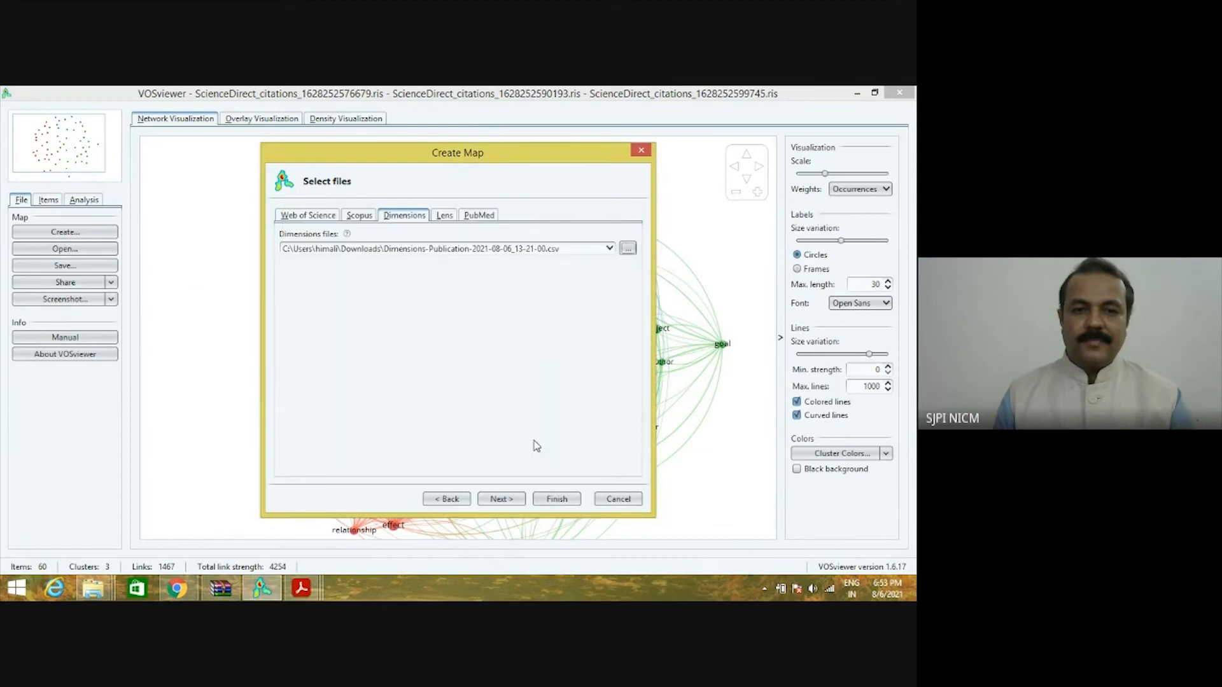
pyautogui.click(509, 501)
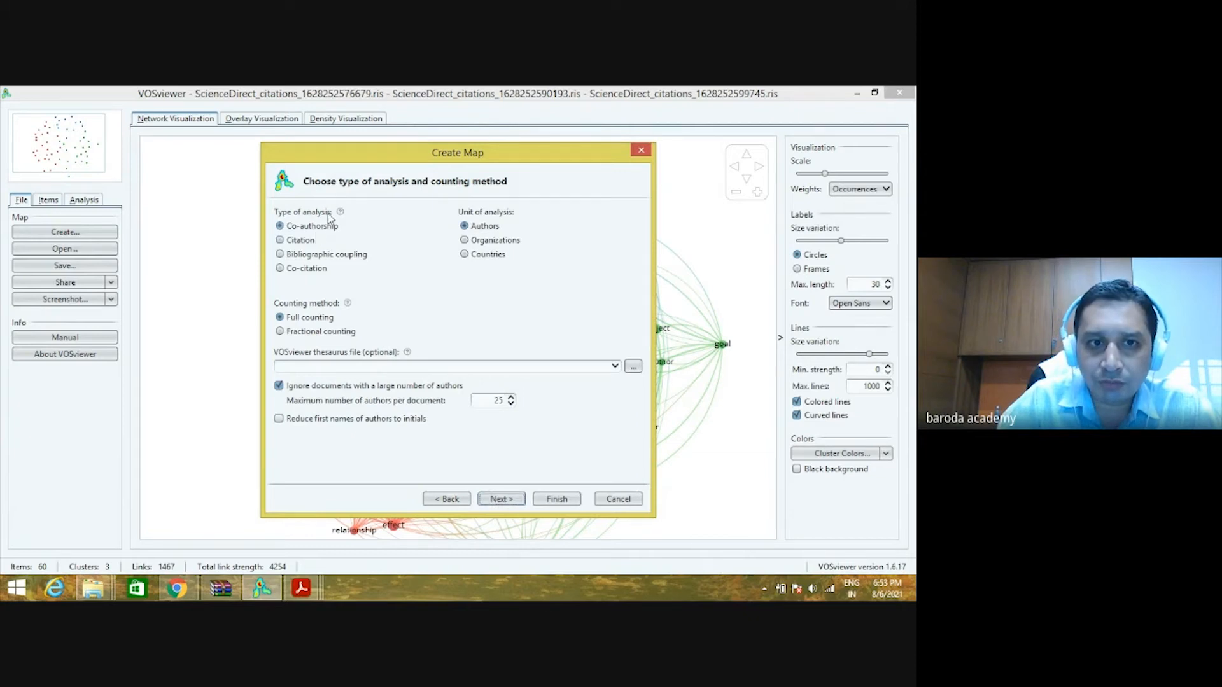
# Review the bibliographic coupling and co-citation options, and choose co-authorship analysis with authors as the unit and full counting.
pyautogui.moveTo(339, 217)
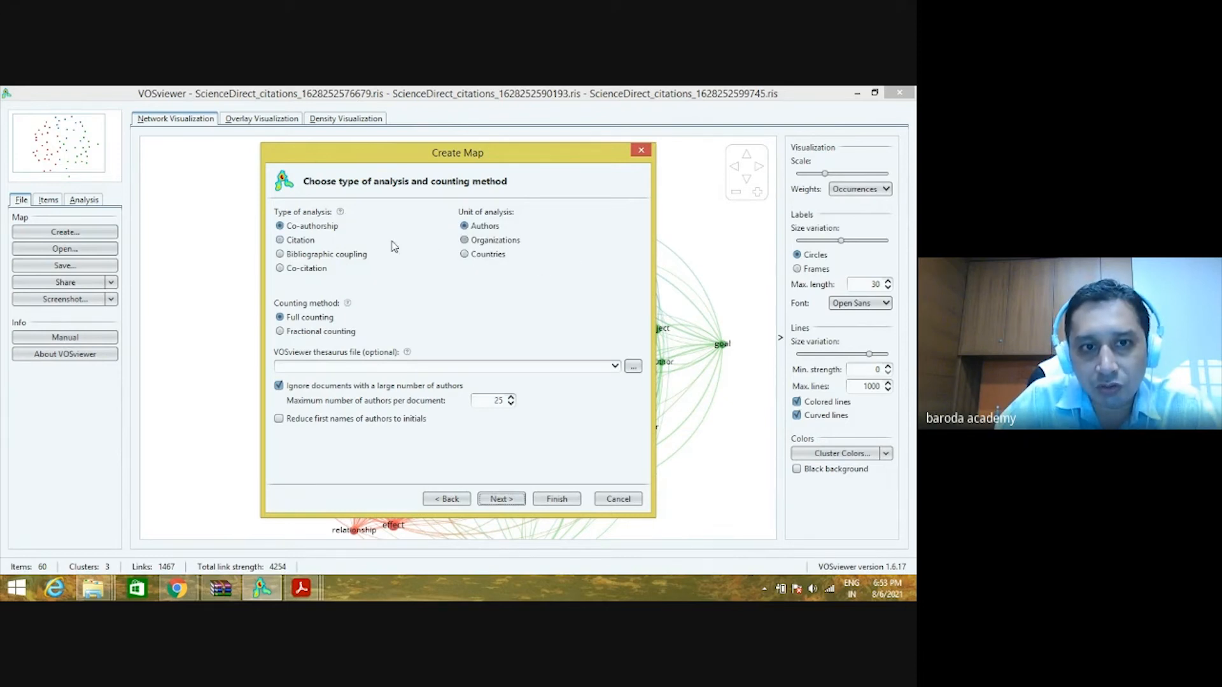
pyautogui.click(280, 255)
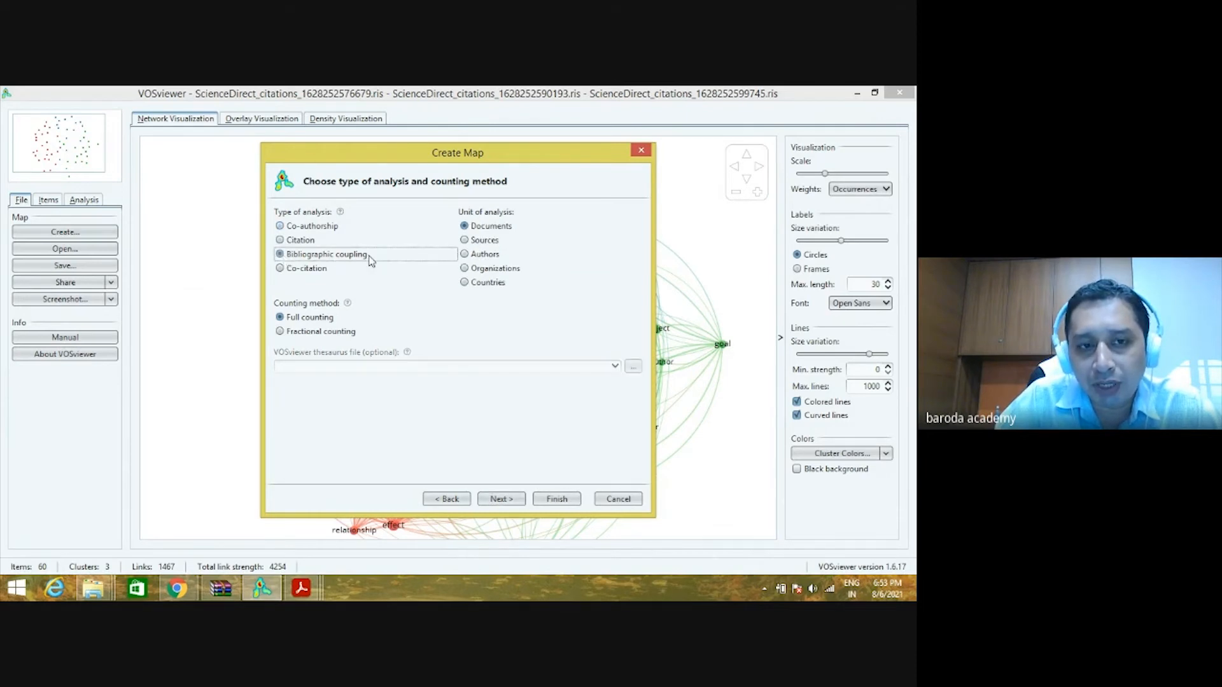
pyautogui.click(283, 269)
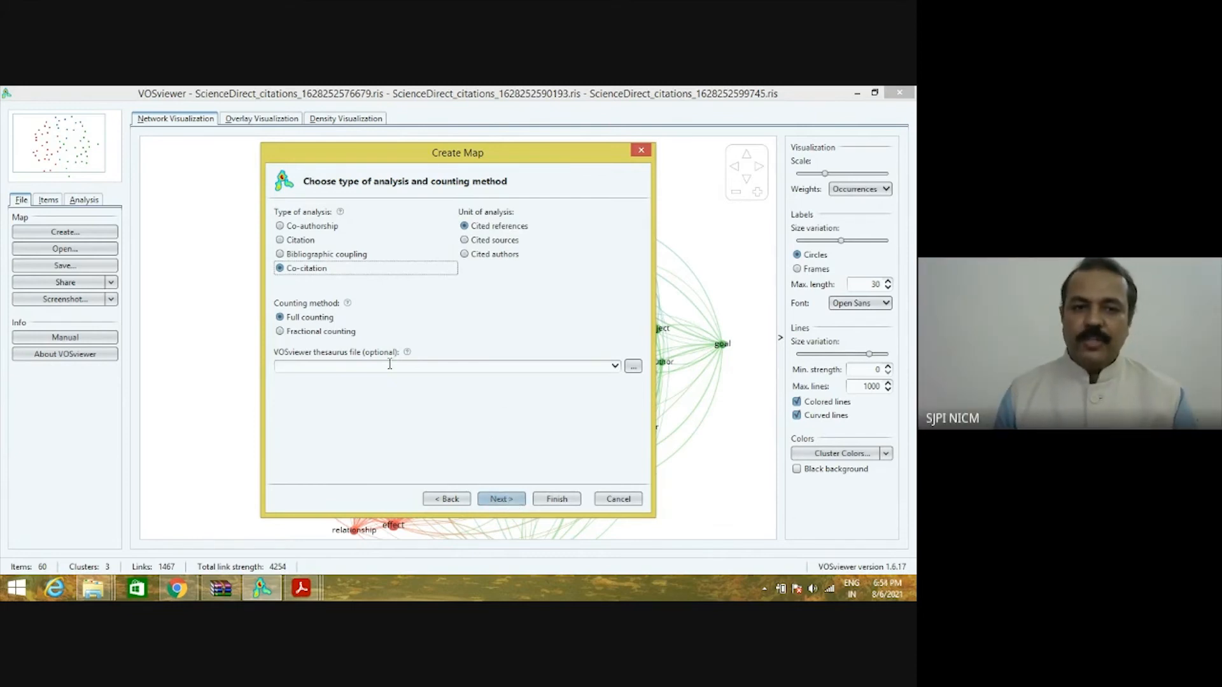
pyautogui.click(287, 229)
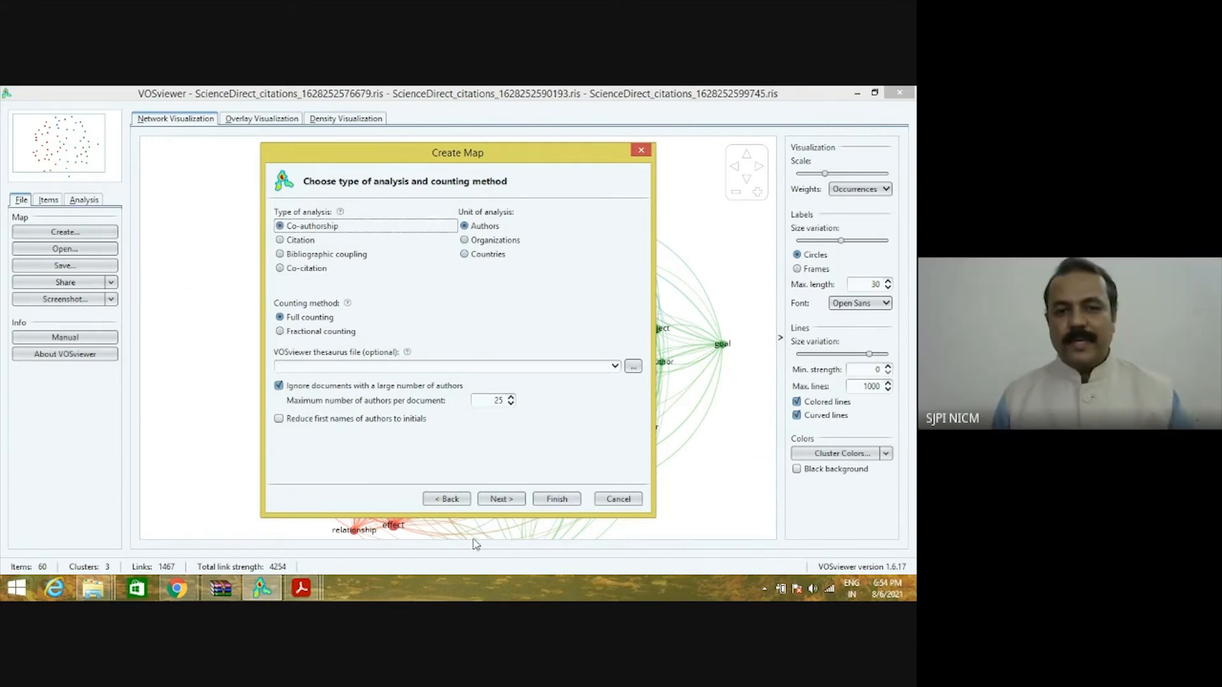
pyautogui.click(502, 500)
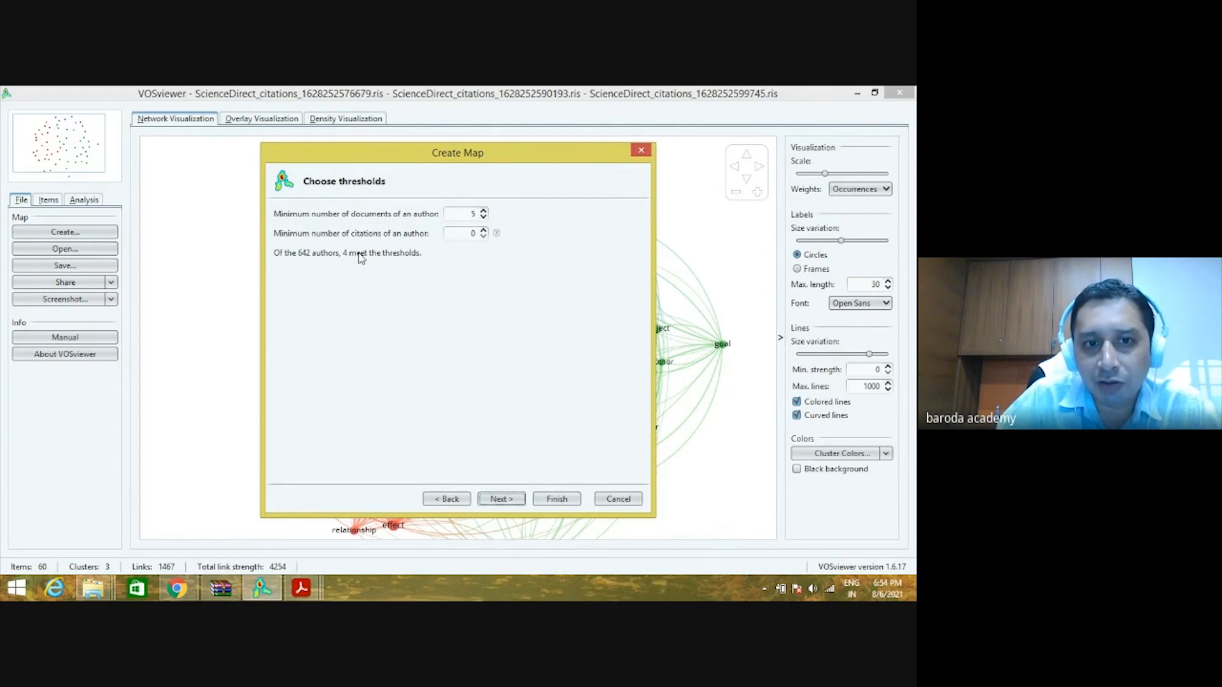
# Set the minimum number of documents per author to 2 and create the map with all 71 authors, including unconnected ones.
pyautogui.click(484, 218)
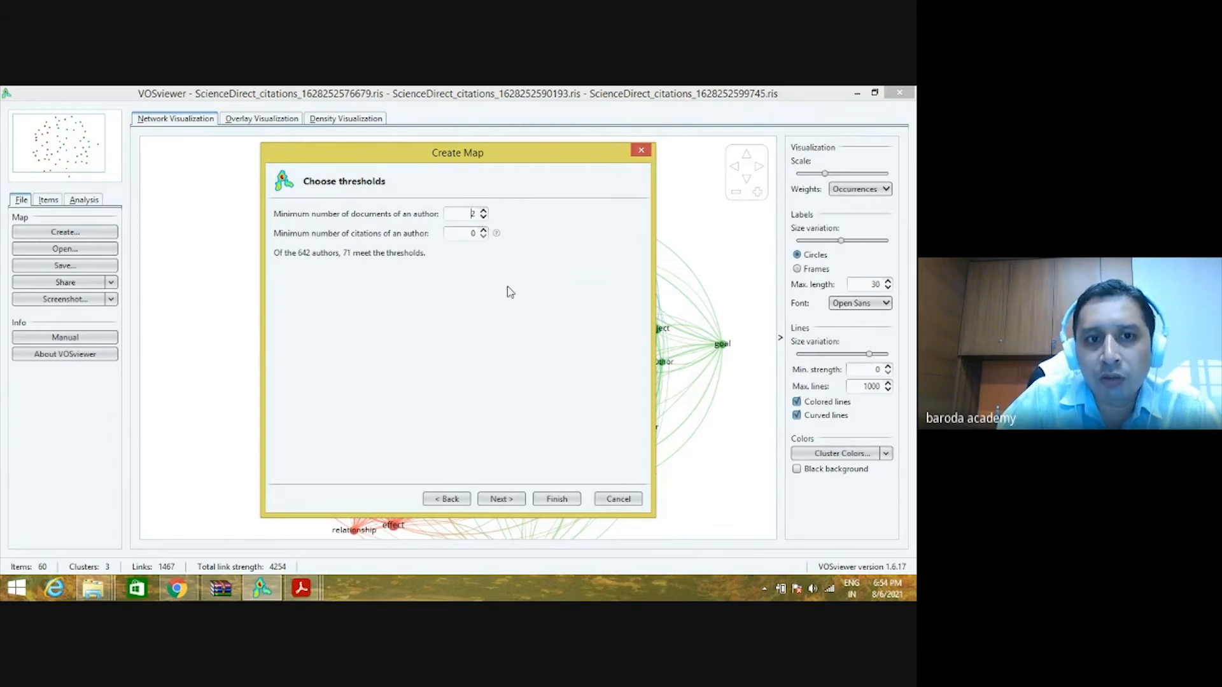
pyautogui.click(501, 499)
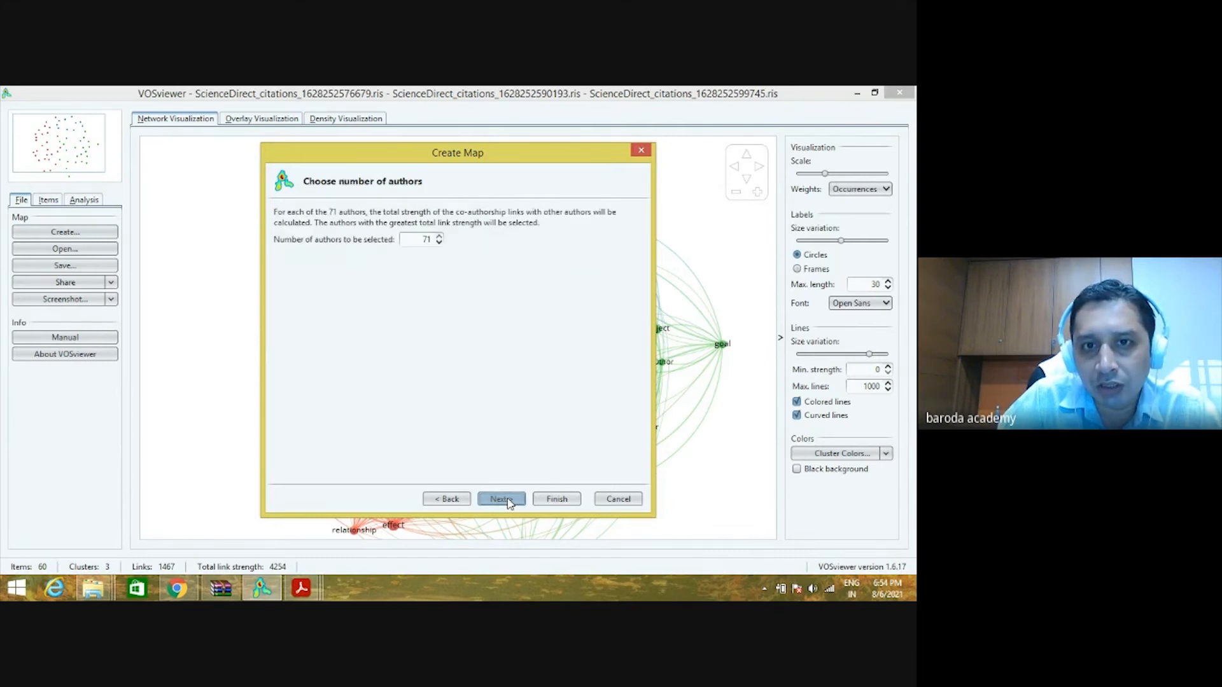
pyautogui.click(509, 503)
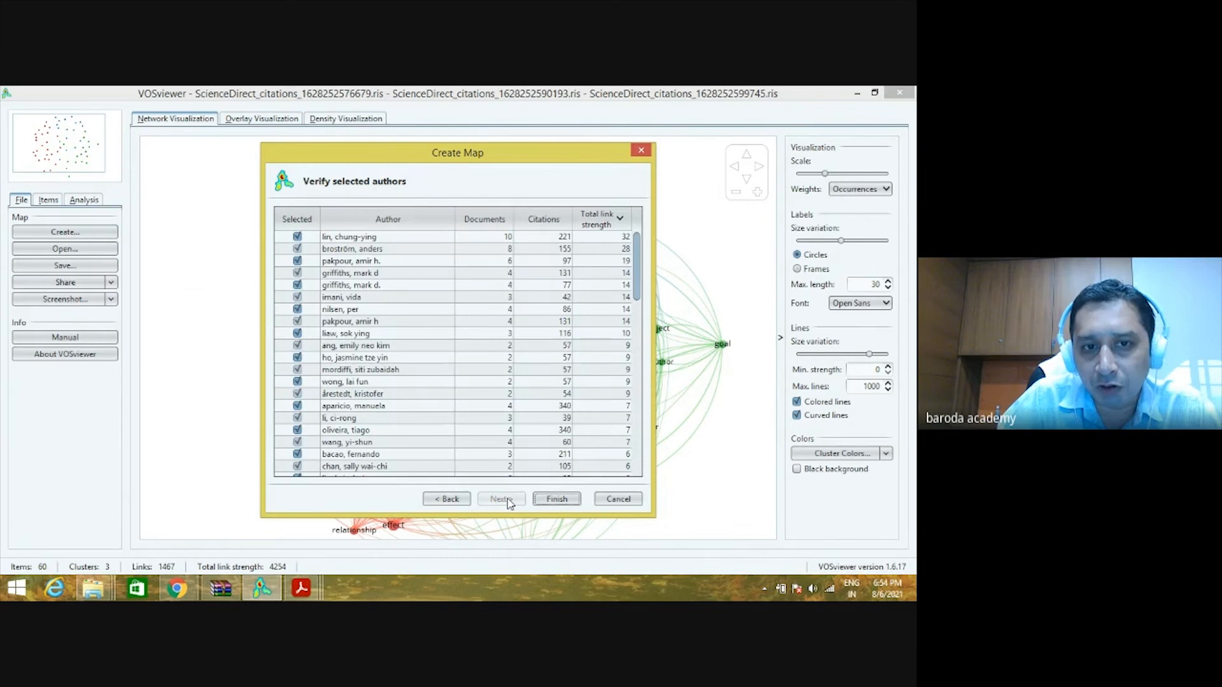
pyautogui.scroll(-4, 503, 396)
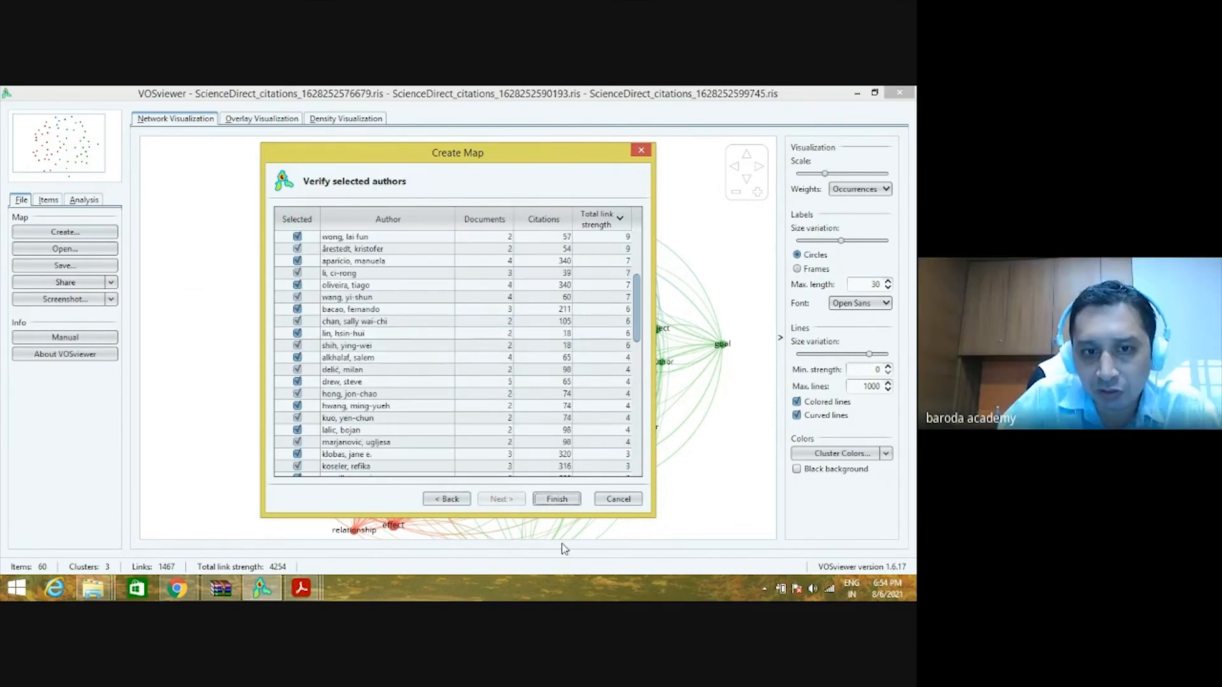
pyautogui.click(548, 500)
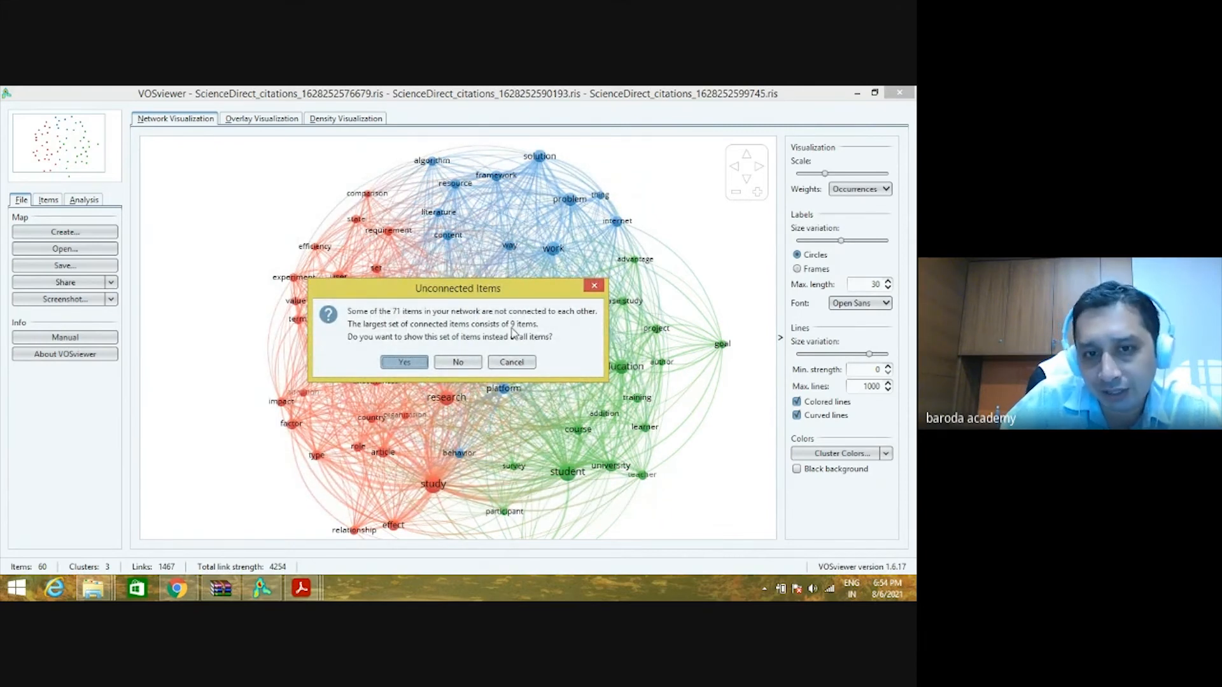
pyautogui.click(458, 362)
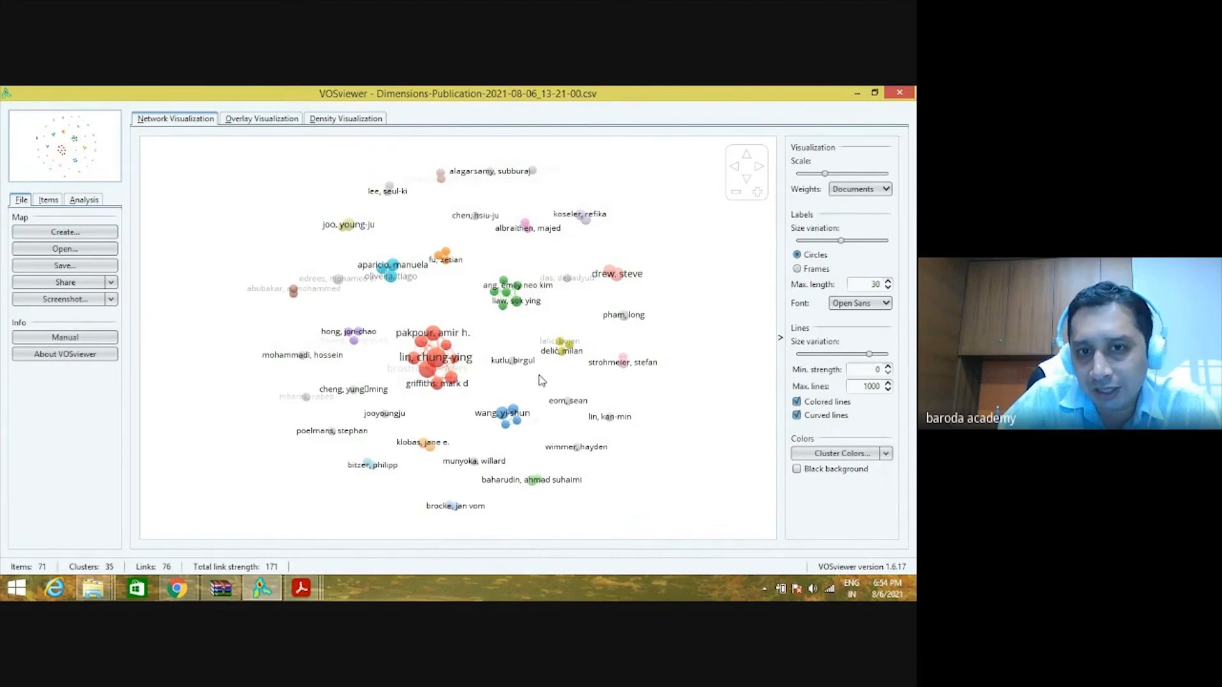
# Examine the co-authorship links around the central author of the large red cluster in the network map.
pyautogui.scroll(2, 540, 380)
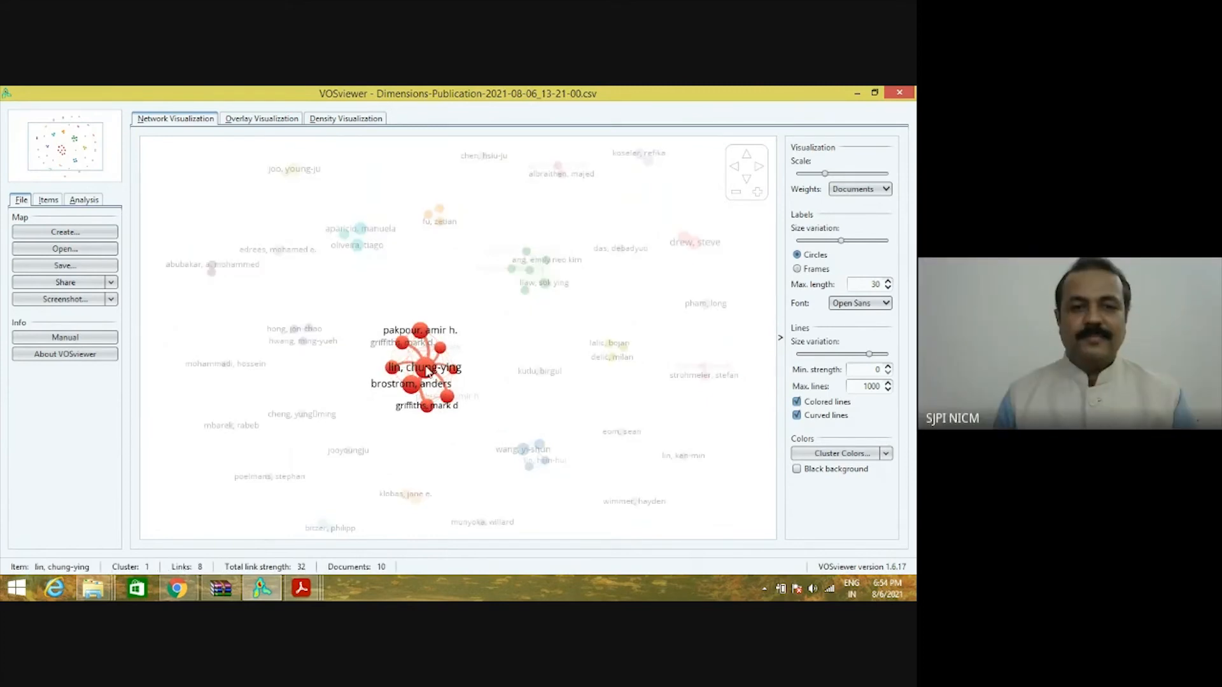
pyautogui.scroll(3, 427, 372)
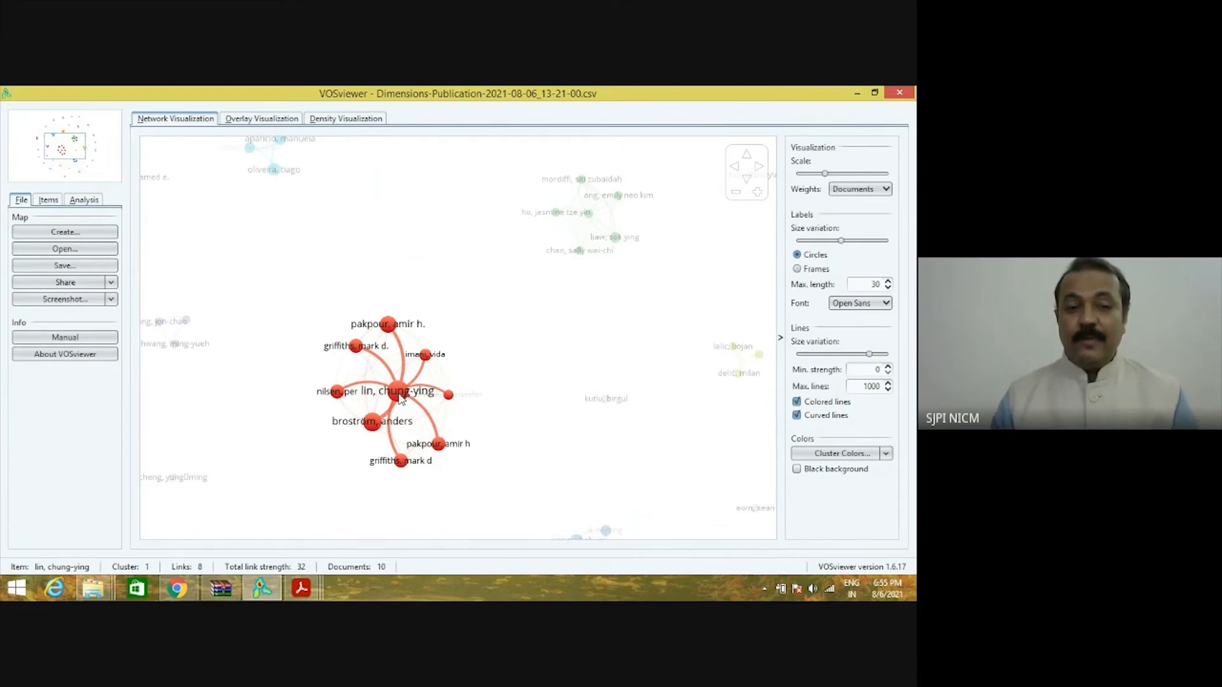
pyautogui.scroll(-1, 401, 398)
pyautogui.moveTo(411, 385)
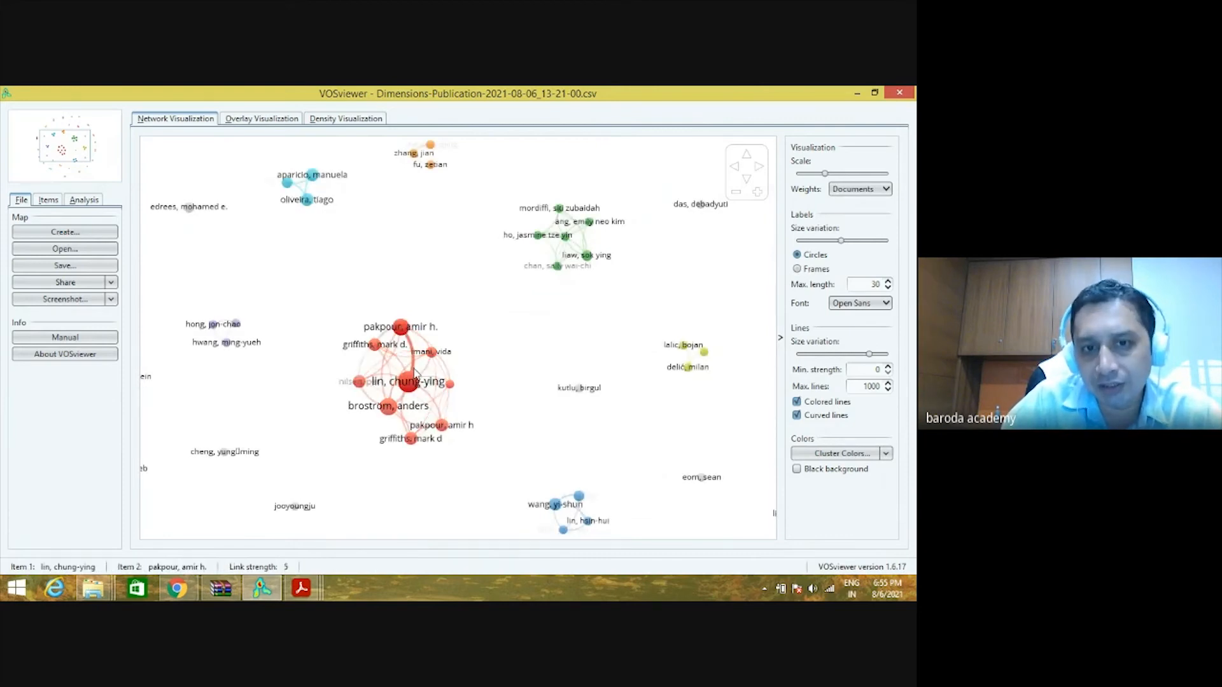
pyautogui.scroll(-3, 503, 365)
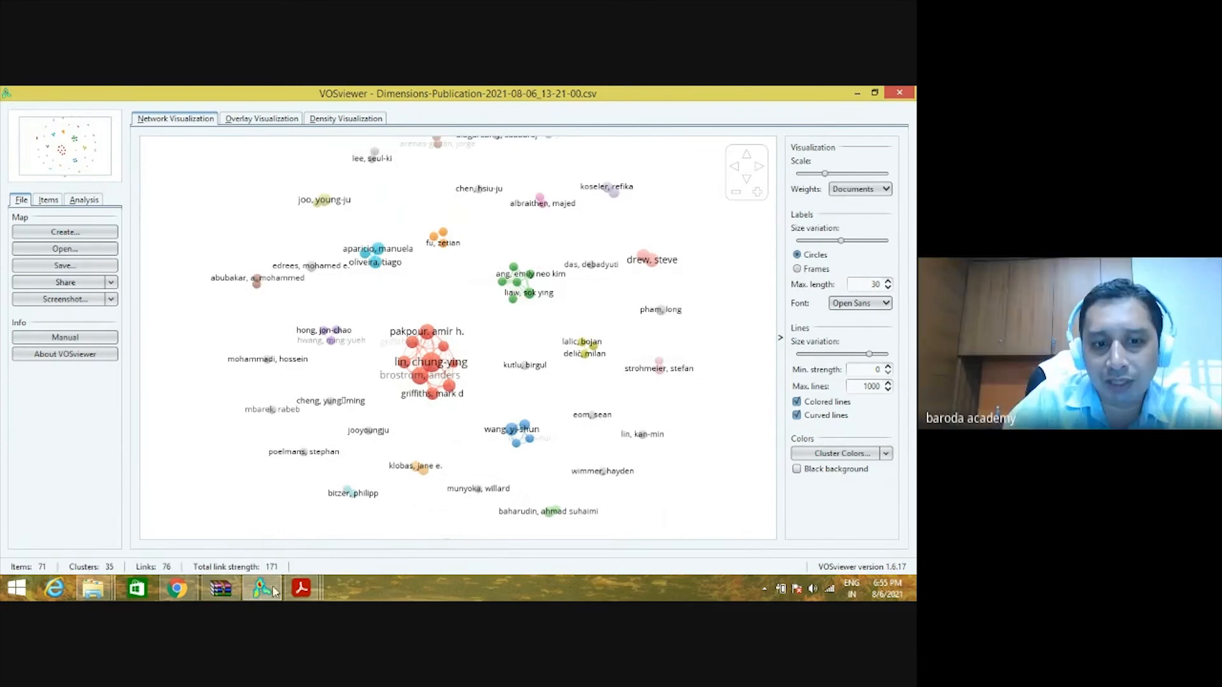
# Switch to the Downloads folder in File Explorer, sort it by date with newest first, and locate the exported Dimensions publication files.
pyautogui.moveTo(102, 593)
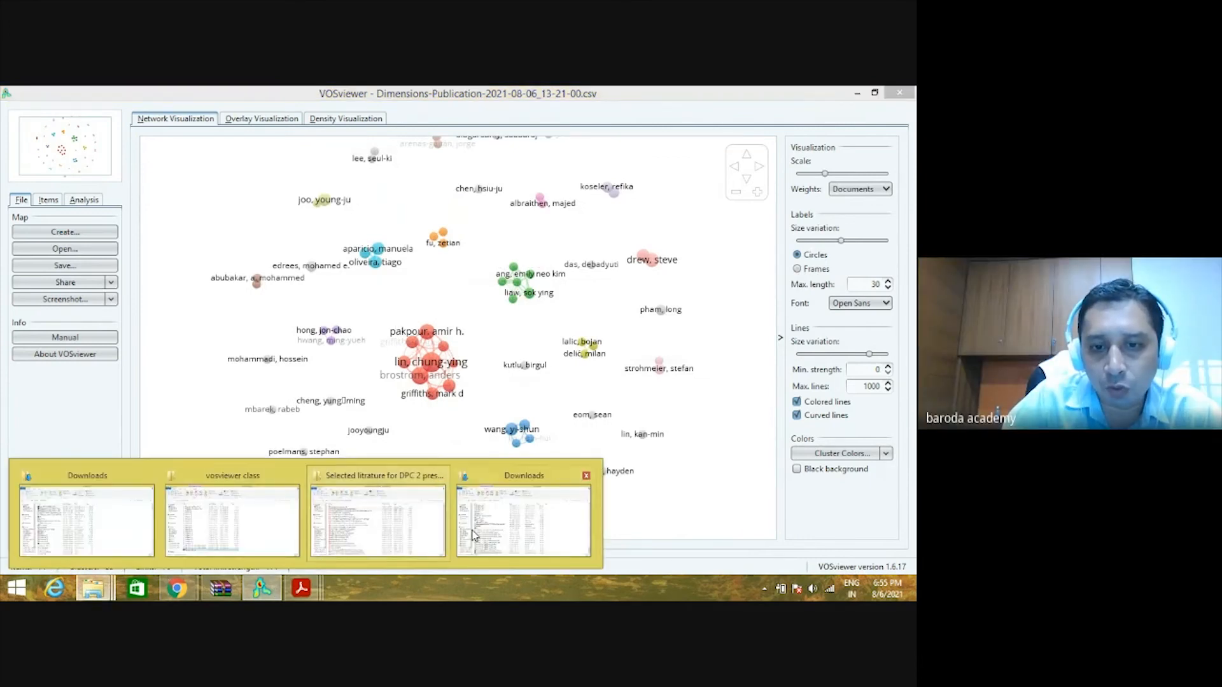
pyautogui.click(528, 525)
pyautogui.scroll(4, 253, 289)
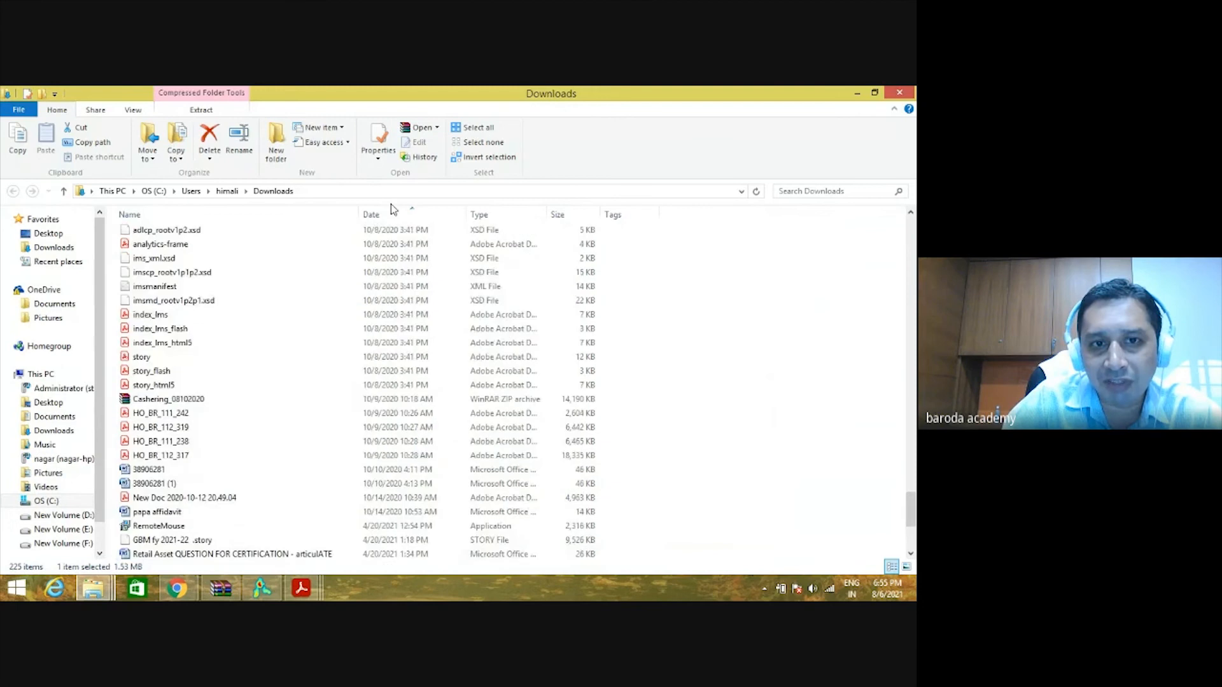
pyautogui.click(394, 215)
pyautogui.click(388, 216)
pyautogui.scroll(13, 284, 248)
pyautogui.scroll(20, 212, 282)
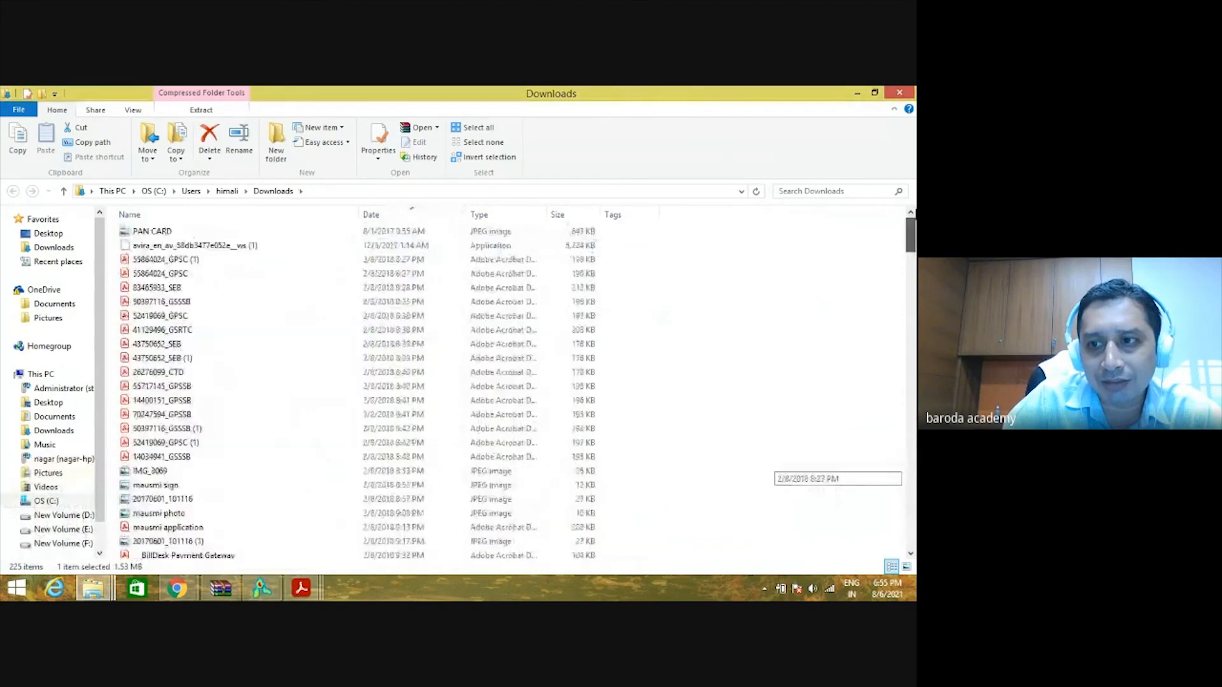
pyautogui.click(395, 219)
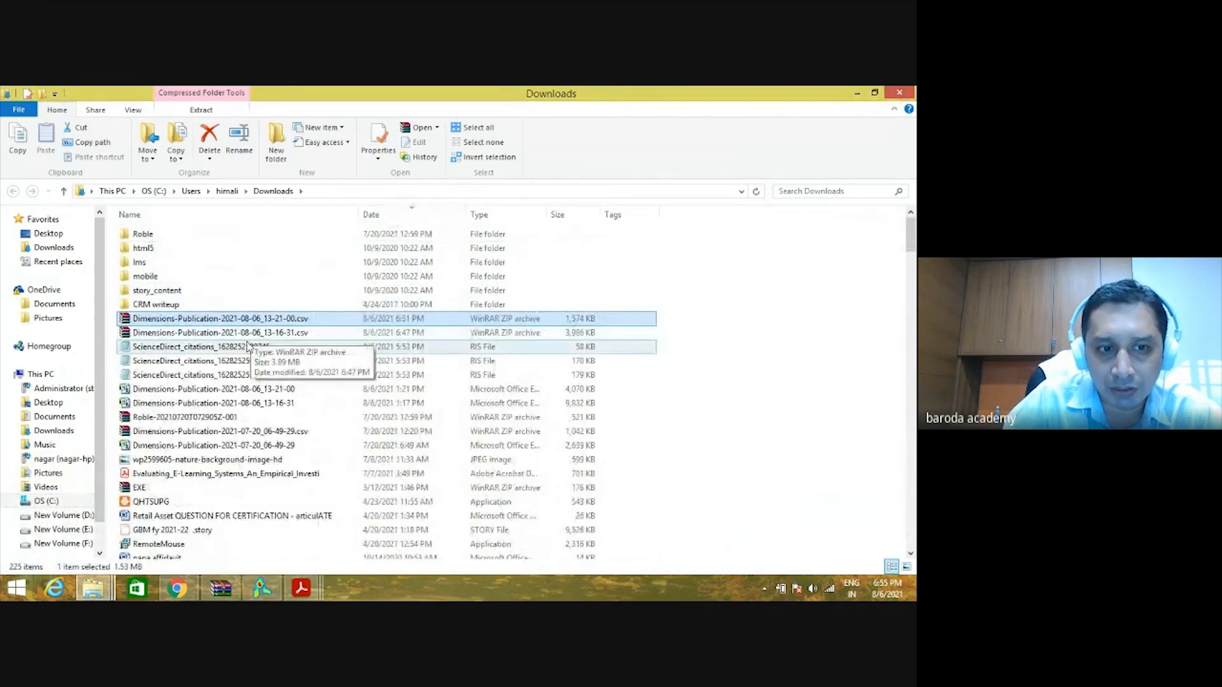
# In VOSviewer, start a new bibliographic map from Dimensions-Publication-2021-08-06_13-21-00.csv and choose citation analysis with documents as the unit.
pyautogui.click(261, 589)
pyautogui.click(65, 232)
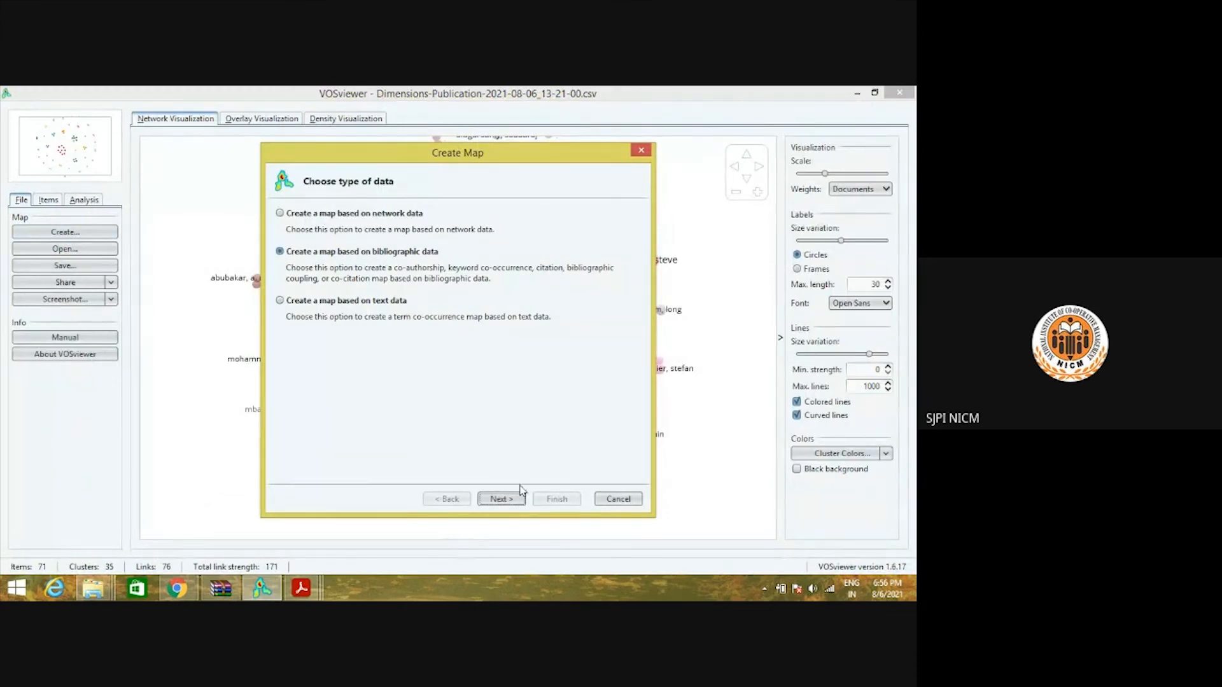
pyautogui.click(502, 499)
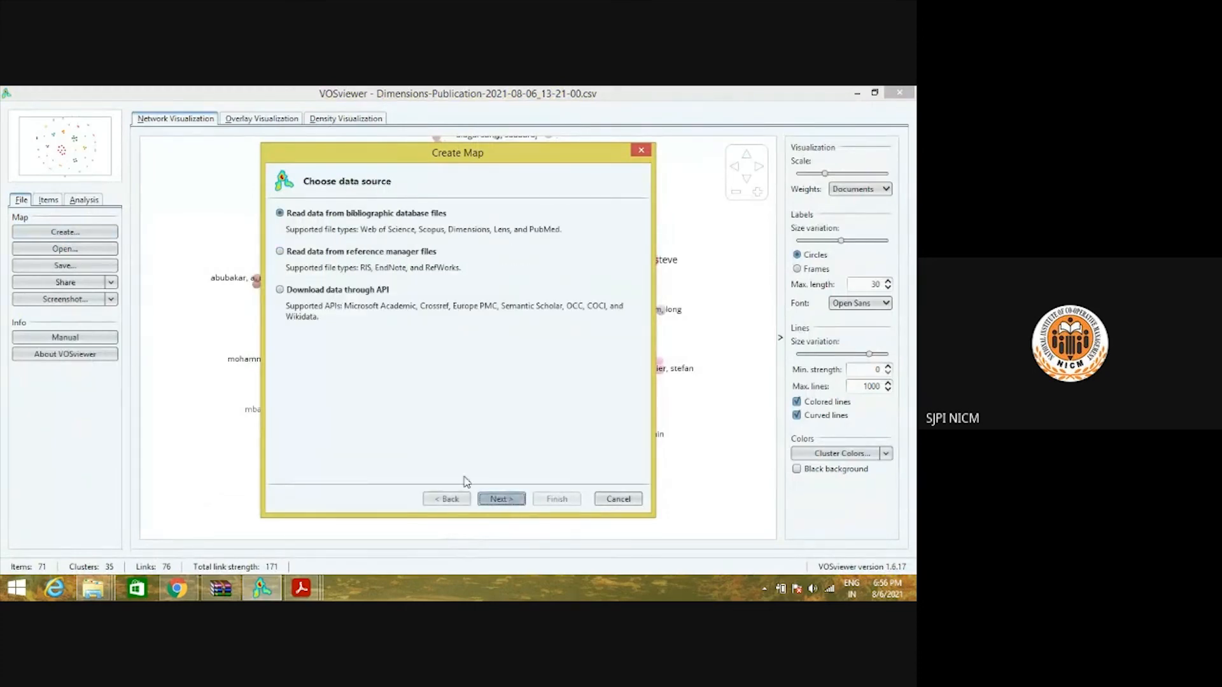
pyautogui.click(488, 500)
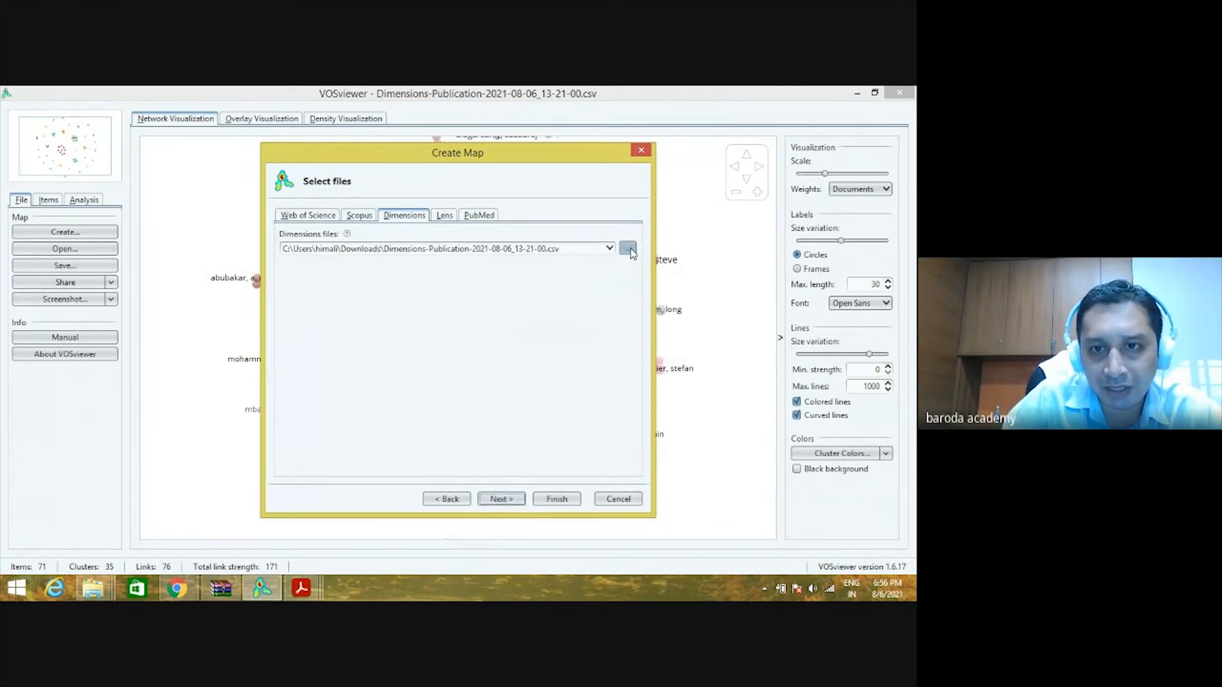
pyautogui.click(502, 500)
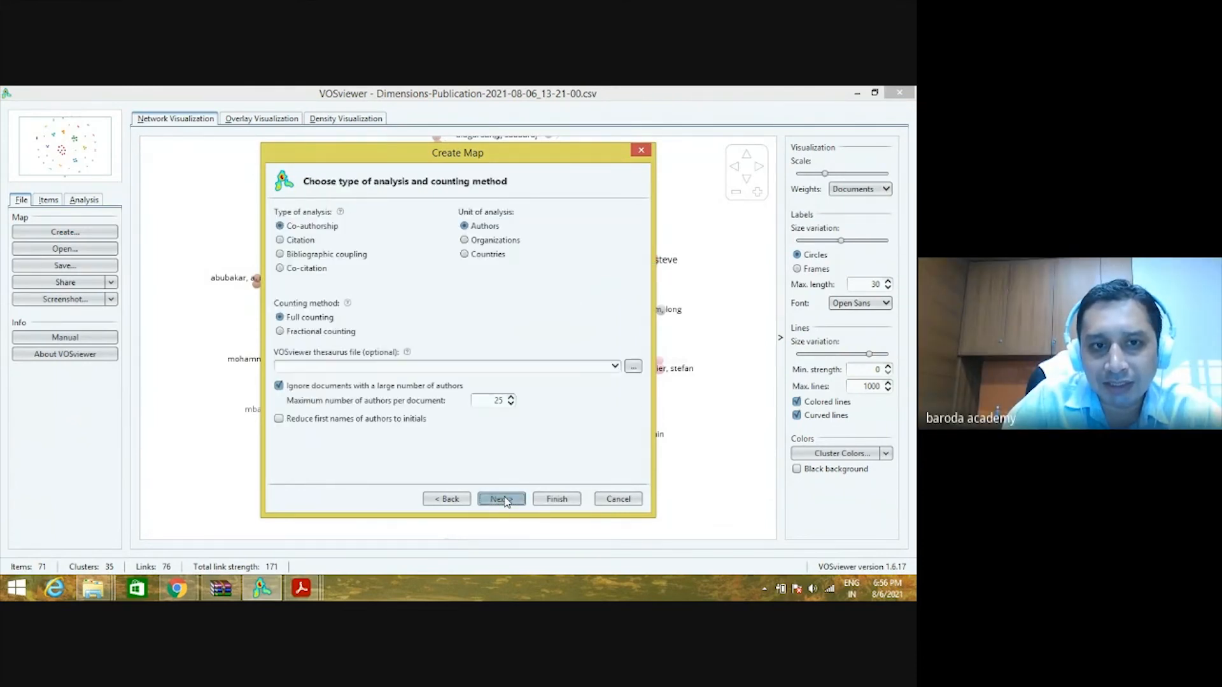
pyautogui.click(299, 242)
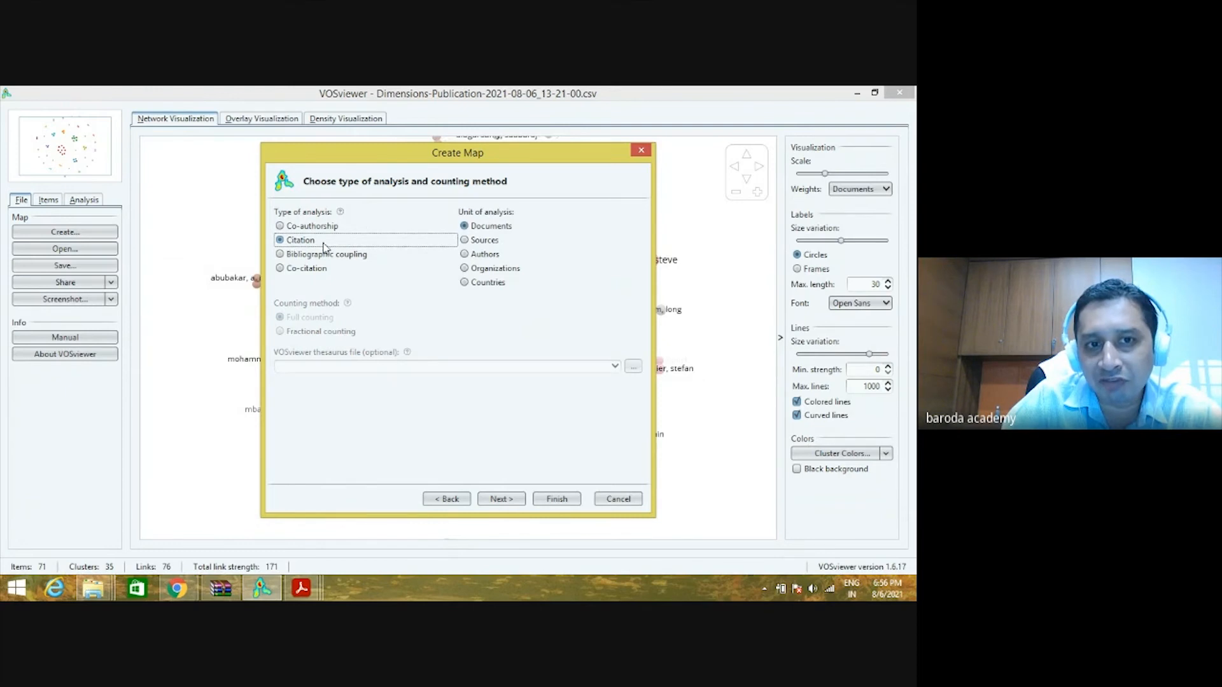
# Set the minimum number of citations of a document to 5, keep all 151 documents, and map only the largest connected set.
pyautogui.click(499, 502)
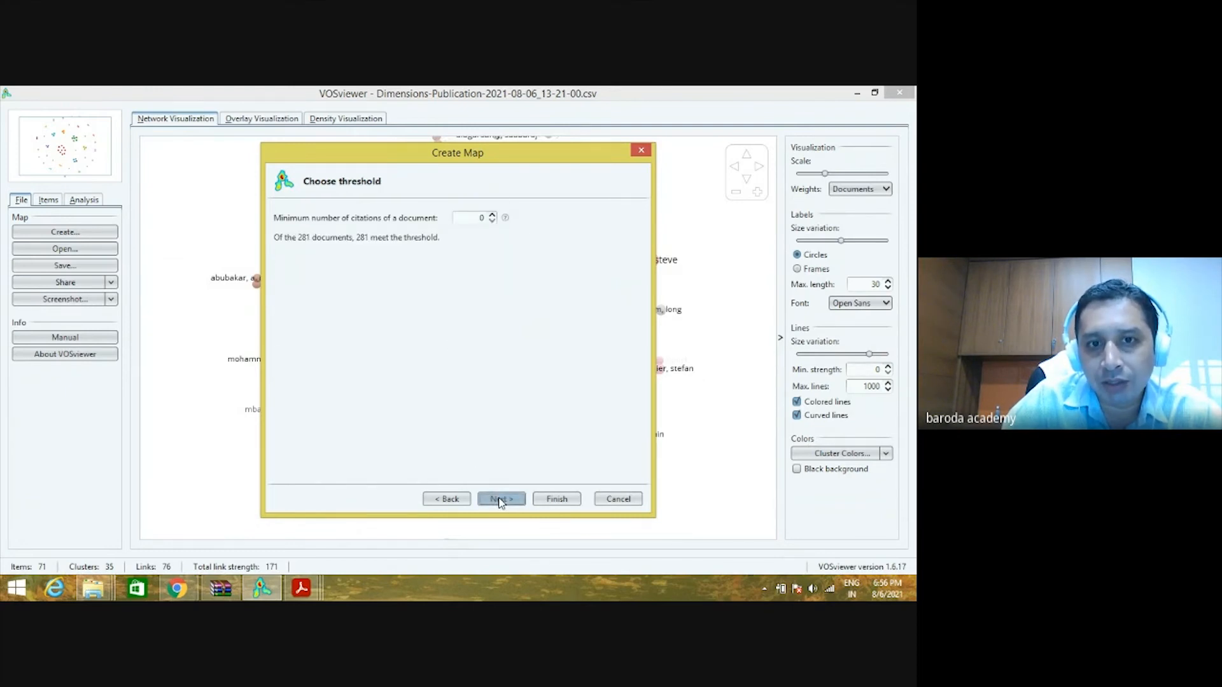
pyautogui.click(492, 215)
pyautogui.click(492, 215)
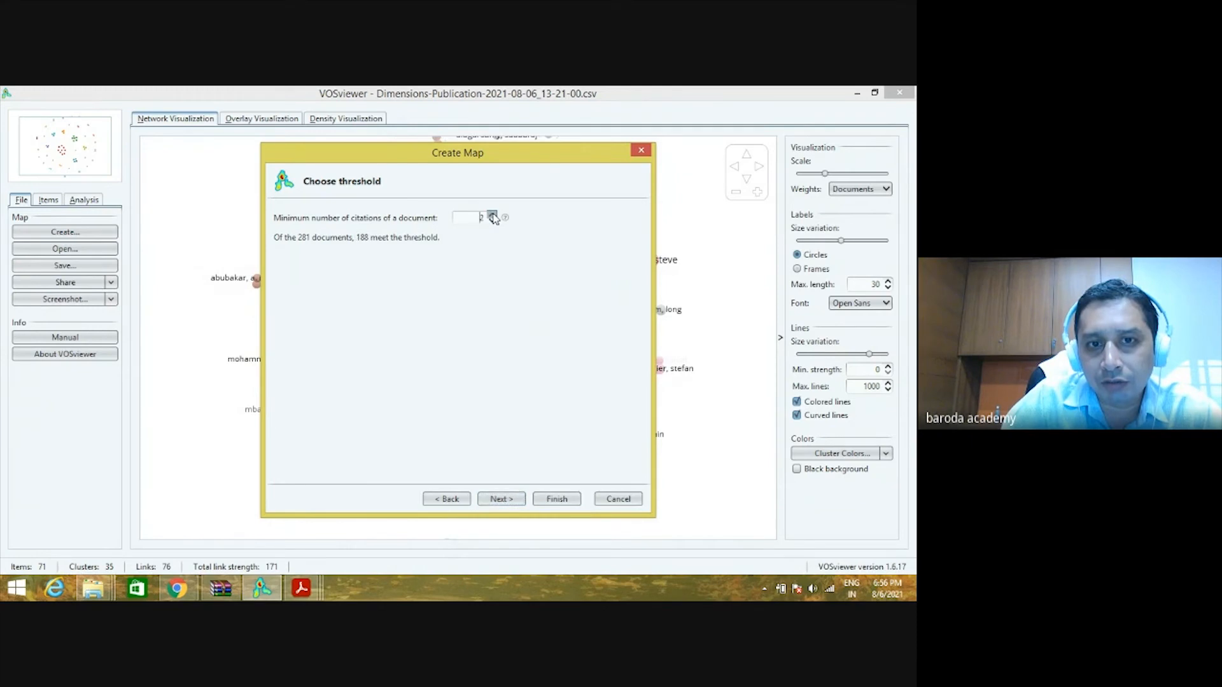
pyautogui.click(491, 215)
pyautogui.click(492, 215)
pyautogui.click(492, 215)
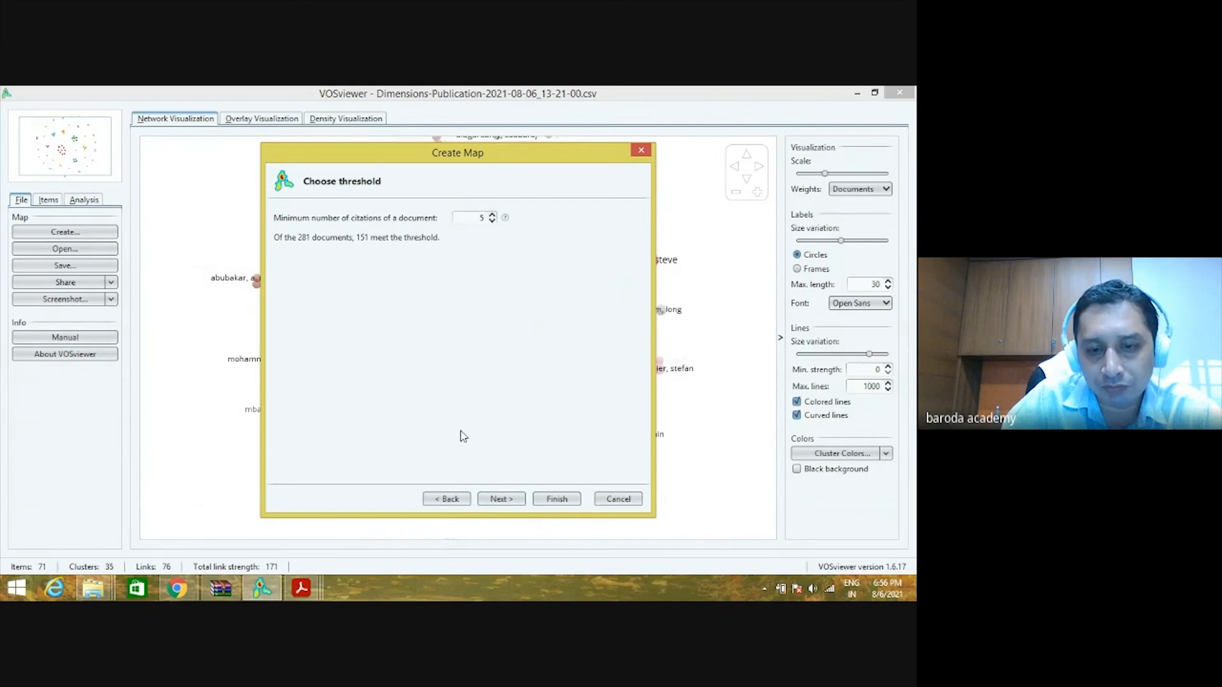
pyautogui.click(503, 499)
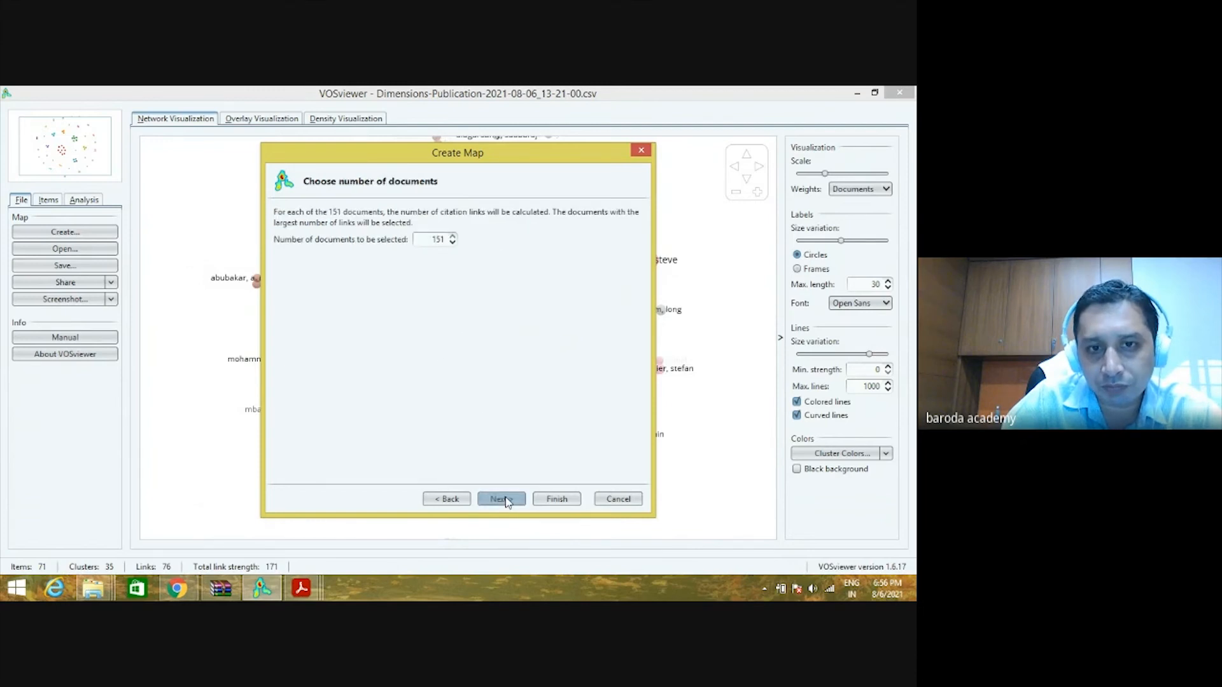
pyautogui.click(506, 500)
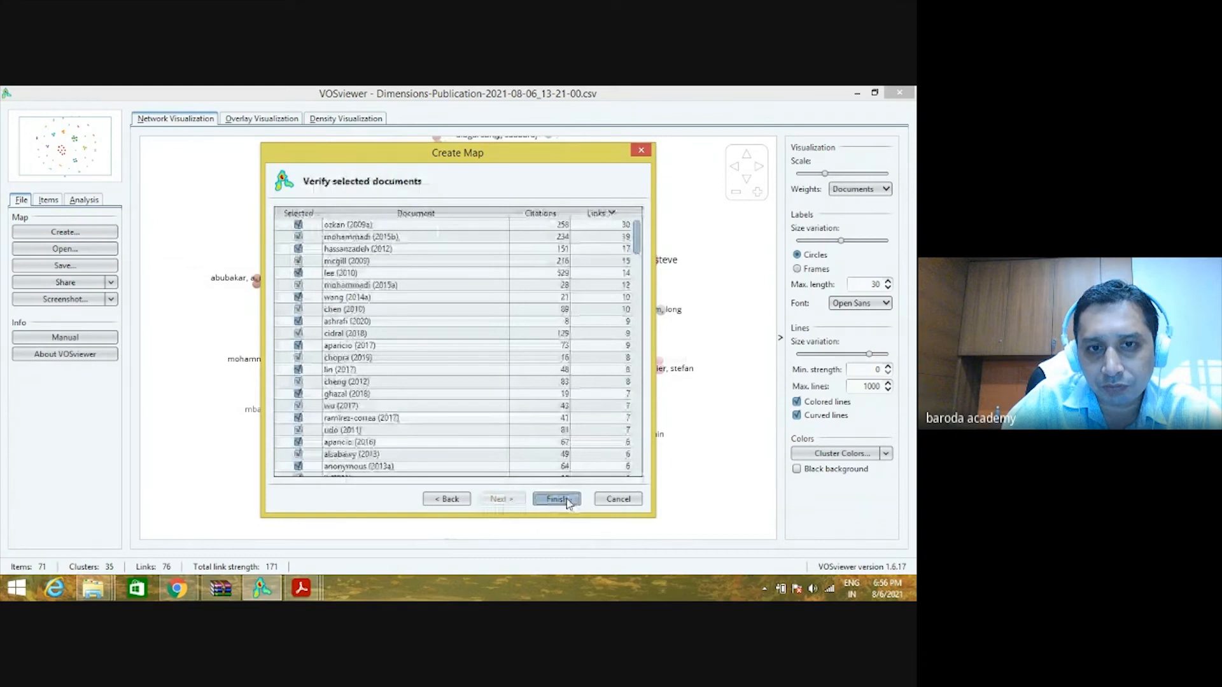
pyautogui.click(557, 500)
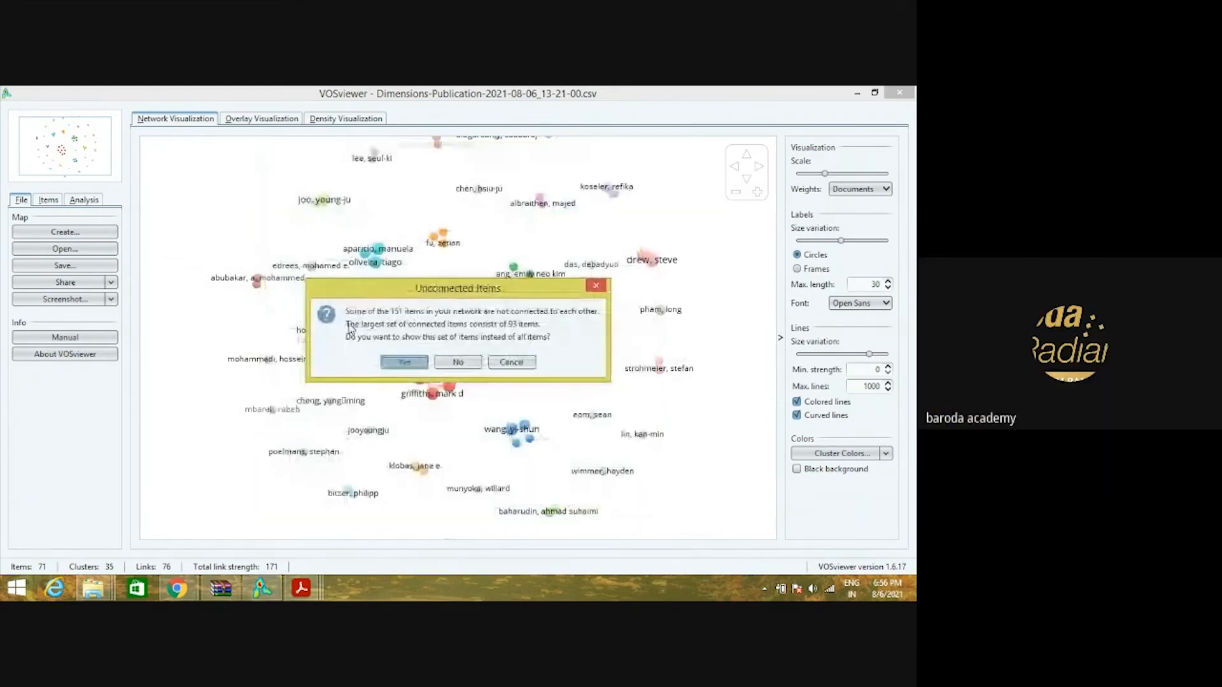
pyautogui.click(409, 358)
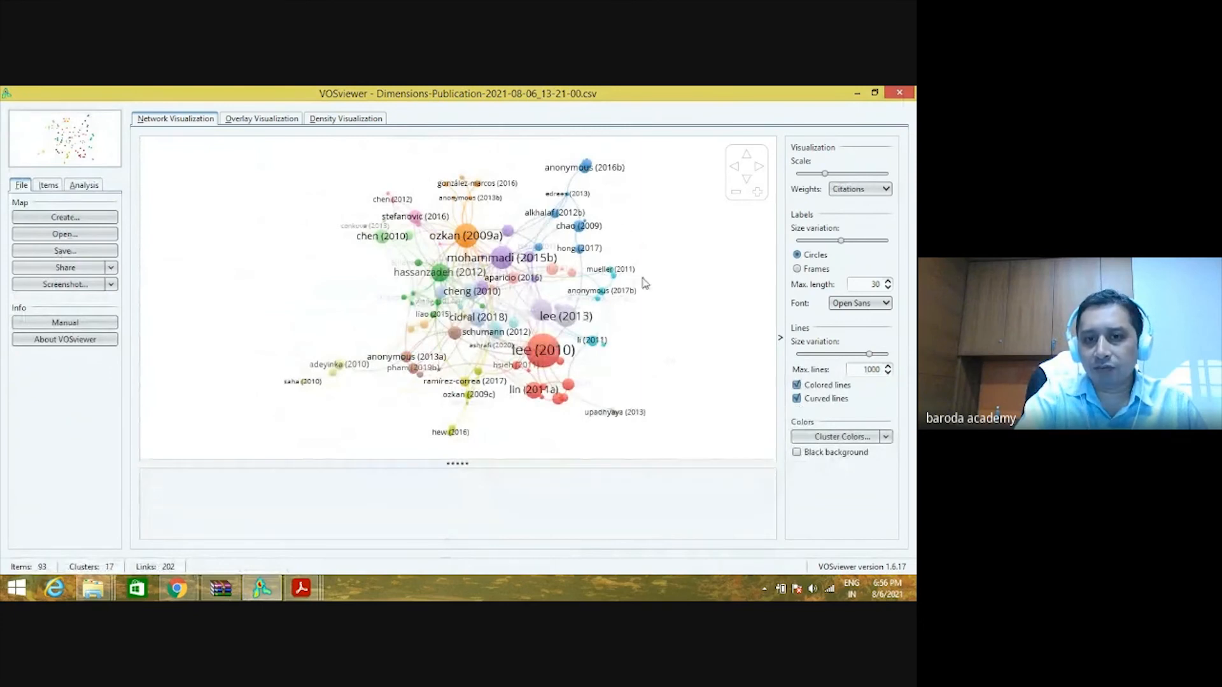
# Open the Dimensions page of the 2010 article at the largest red node of the citation map and read its full abstract.
pyautogui.moveTo(503, 261)
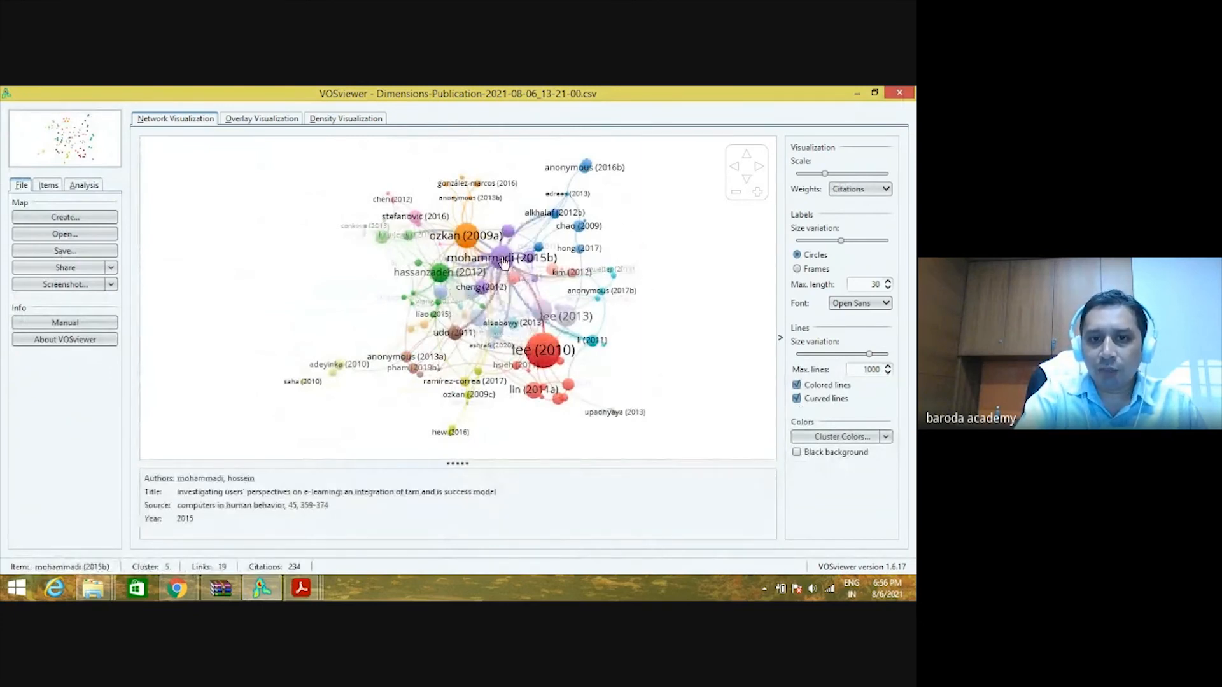
pyautogui.moveTo(551, 355)
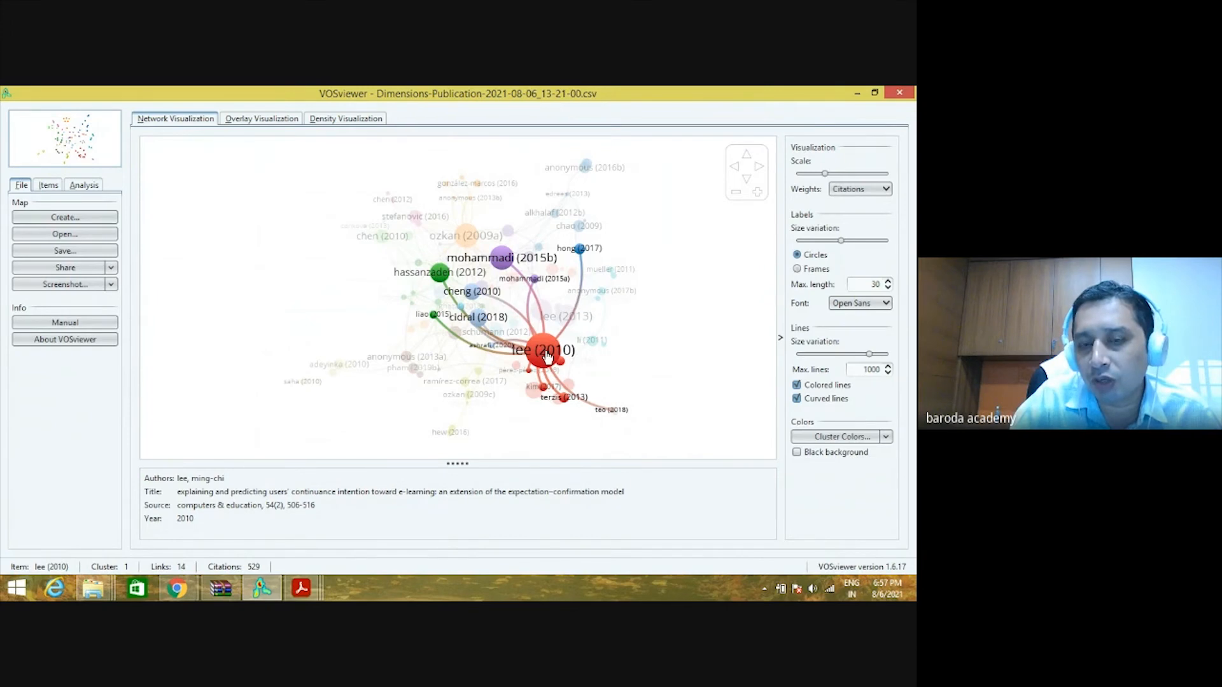
pyautogui.click(547, 357)
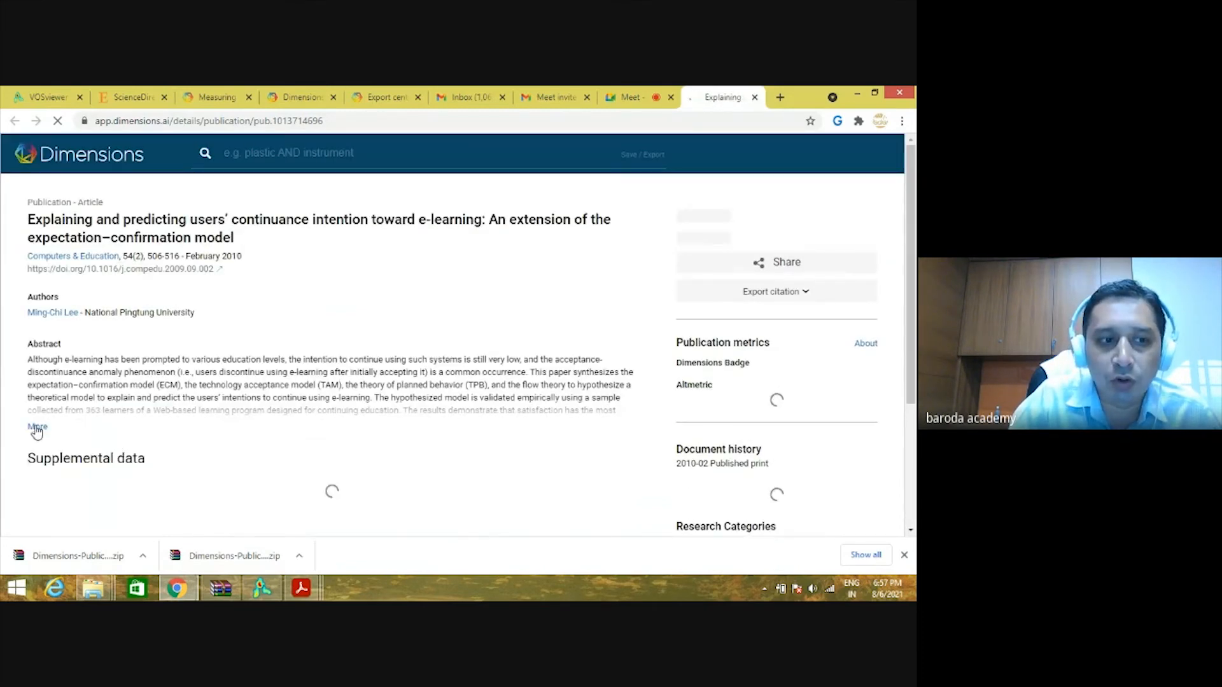
pyautogui.click(37, 427)
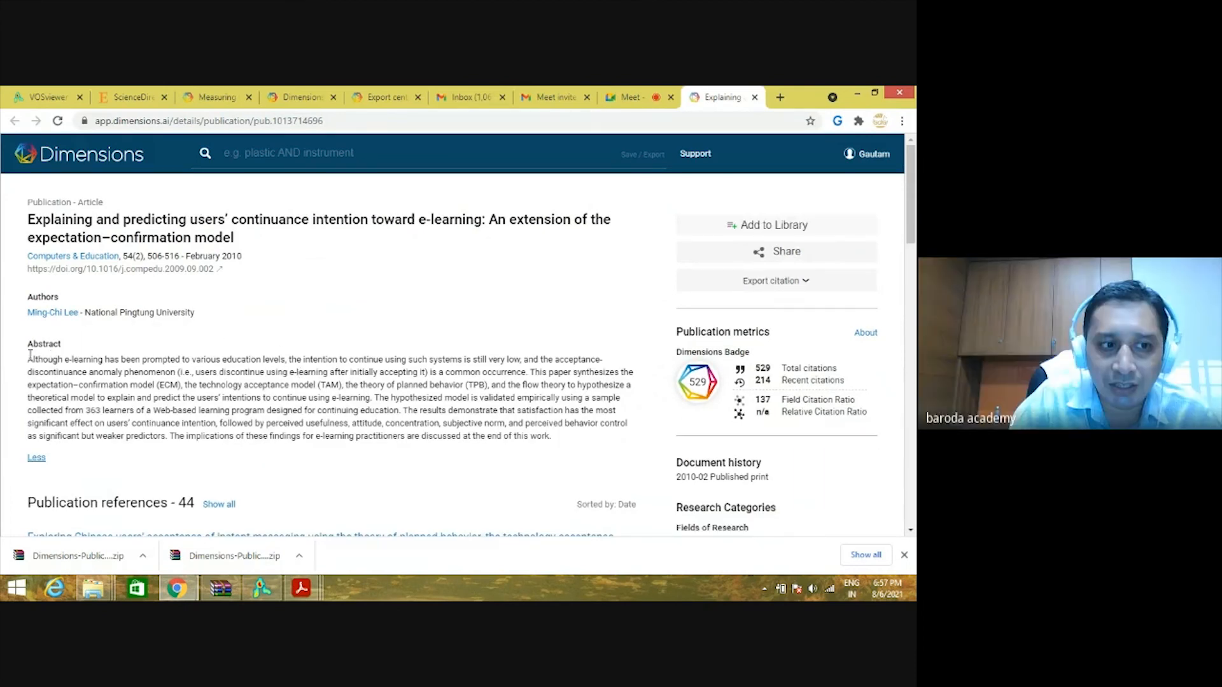
pyautogui.tripleClick(409, 451)
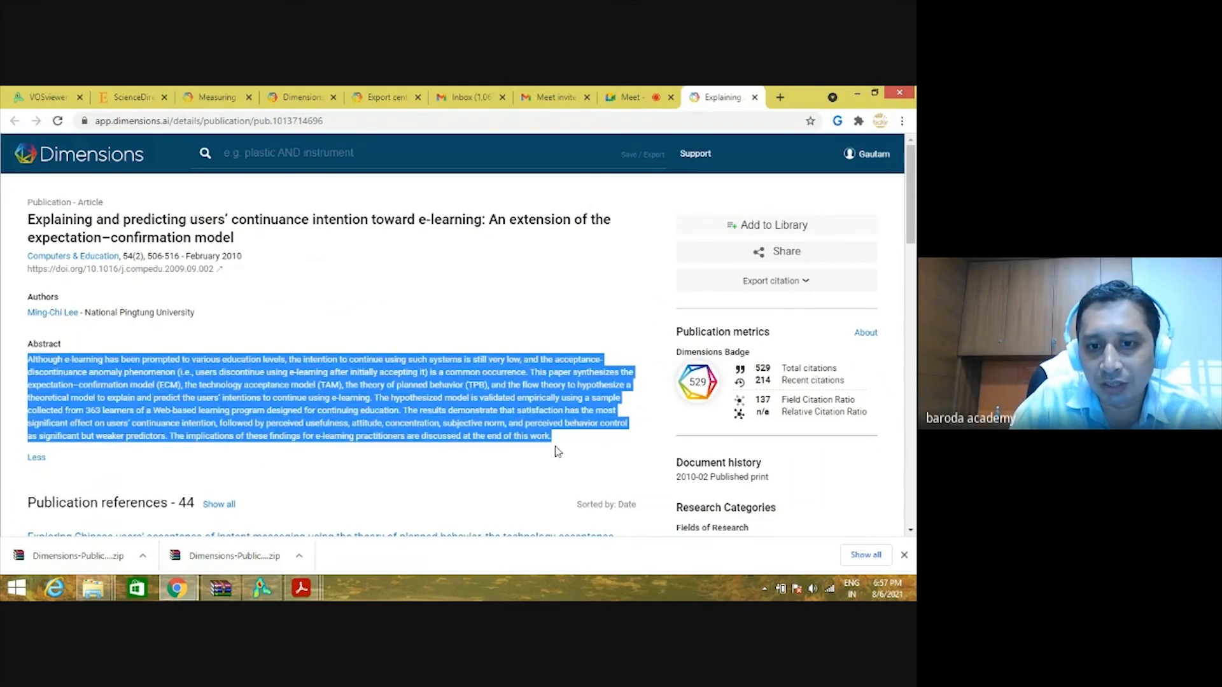
pyautogui.click(519, 462)
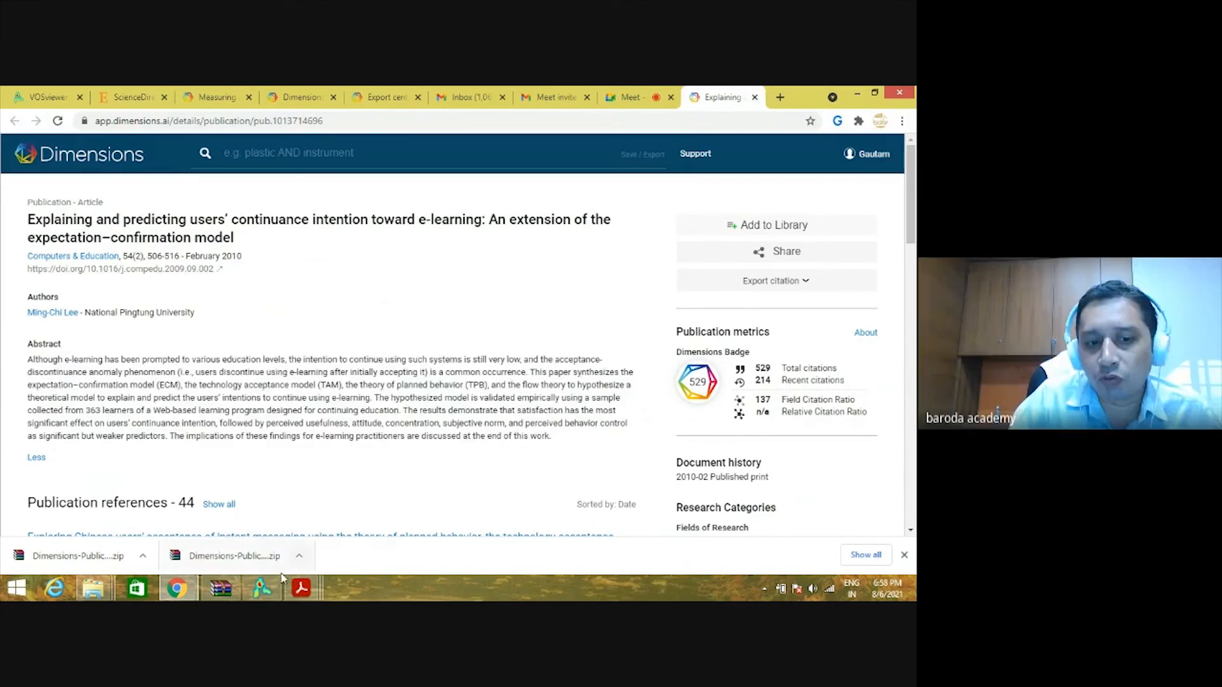
# Return to VOSviewer and open the large purple 2015 node's article, "Investigating users' perspectives on e-learning", in Dimensions with its full abstract.
pyautogui.moveTo(266, 595)
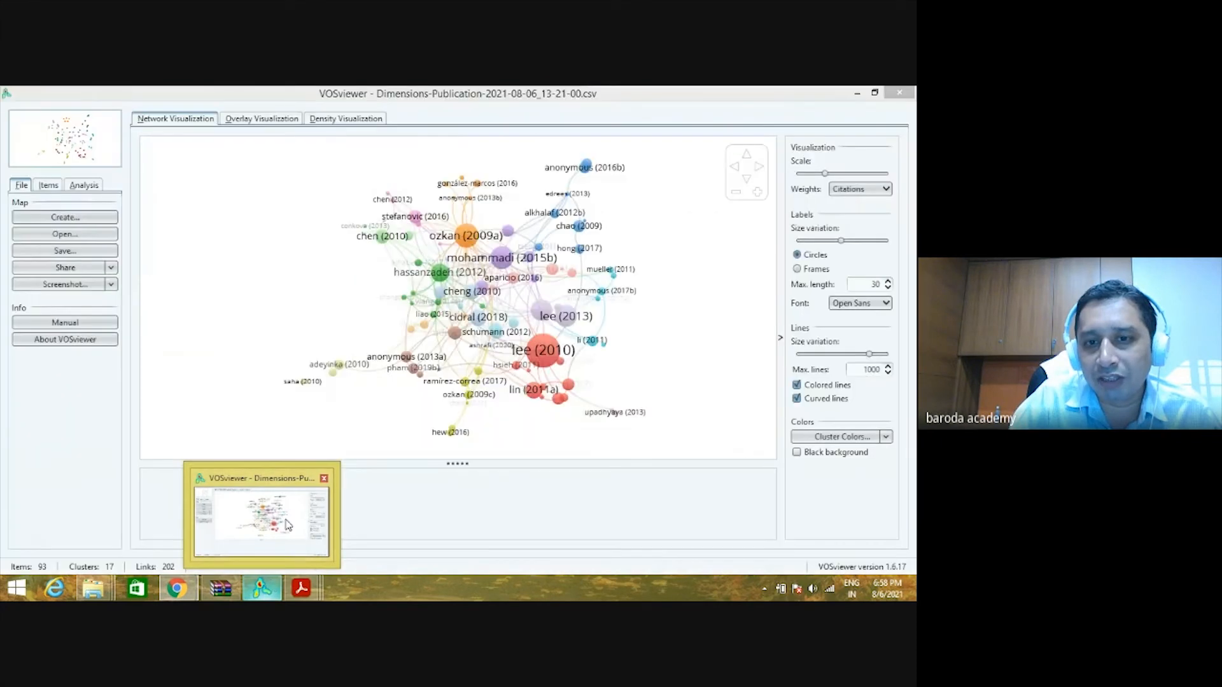
pyautogui.click(288, 525)
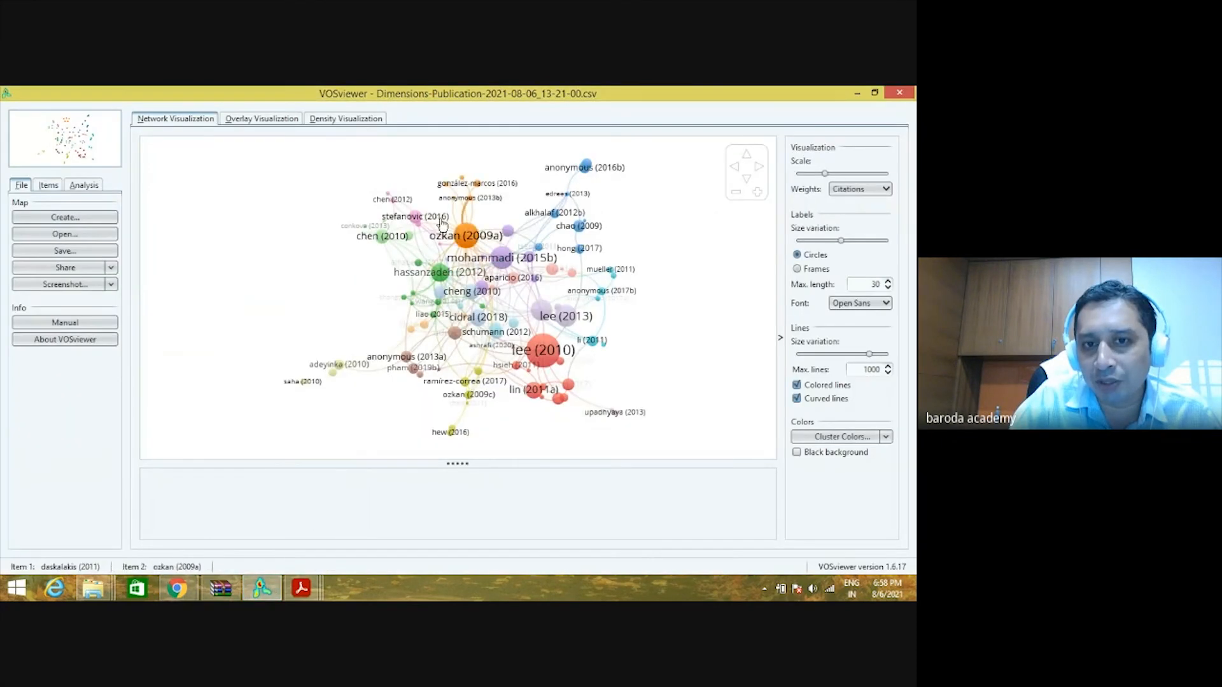
pyautogui.click(503, 261)
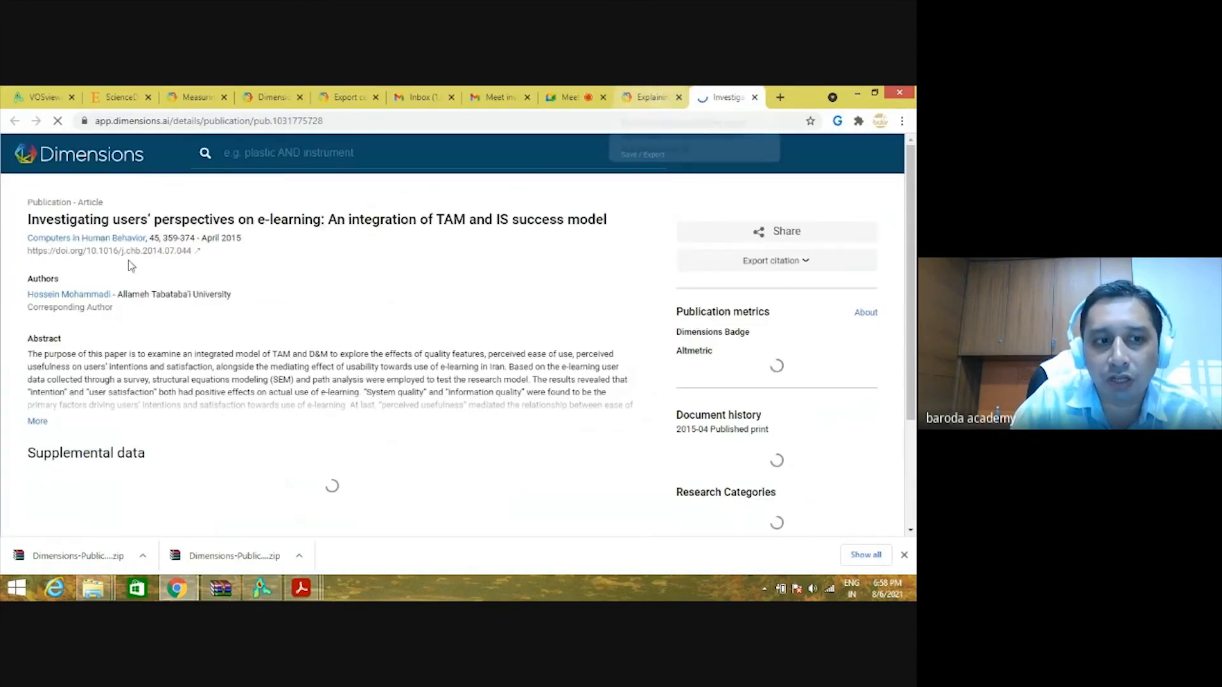
pyautogui.click(38, 421)
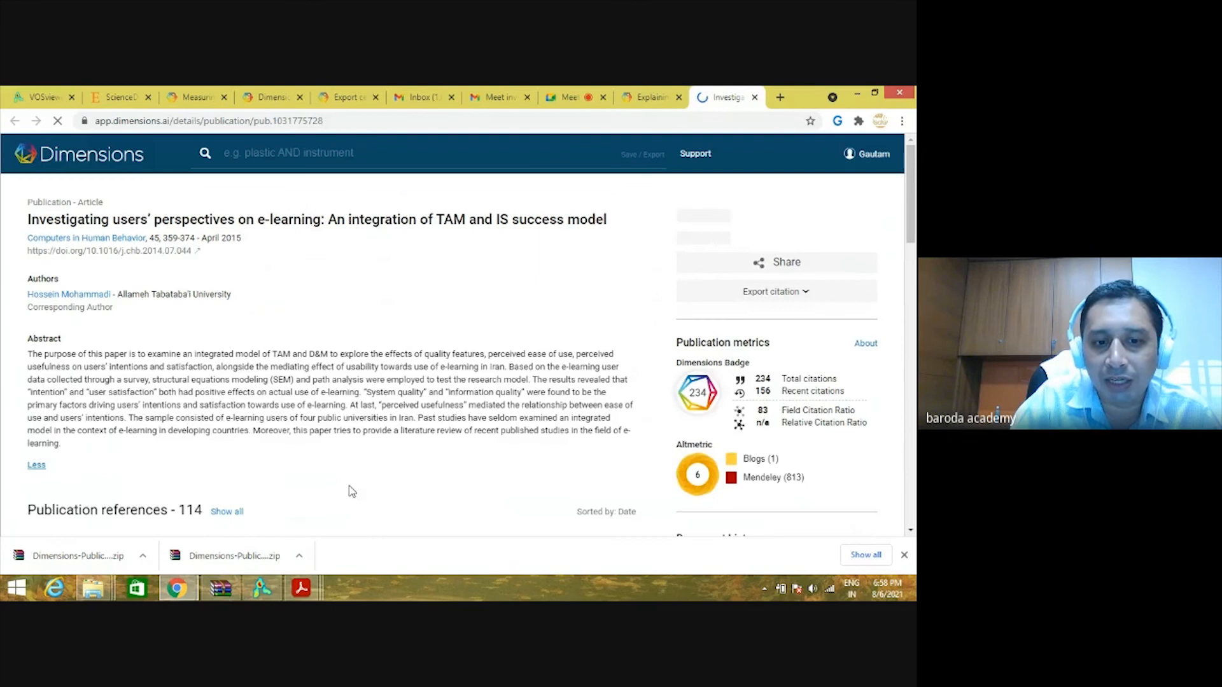
# Return to VOSviewer, start saving the citation map in VOSviewer format, and name the map file "dimension paperbased map".
pyautogui.click(259, 590)
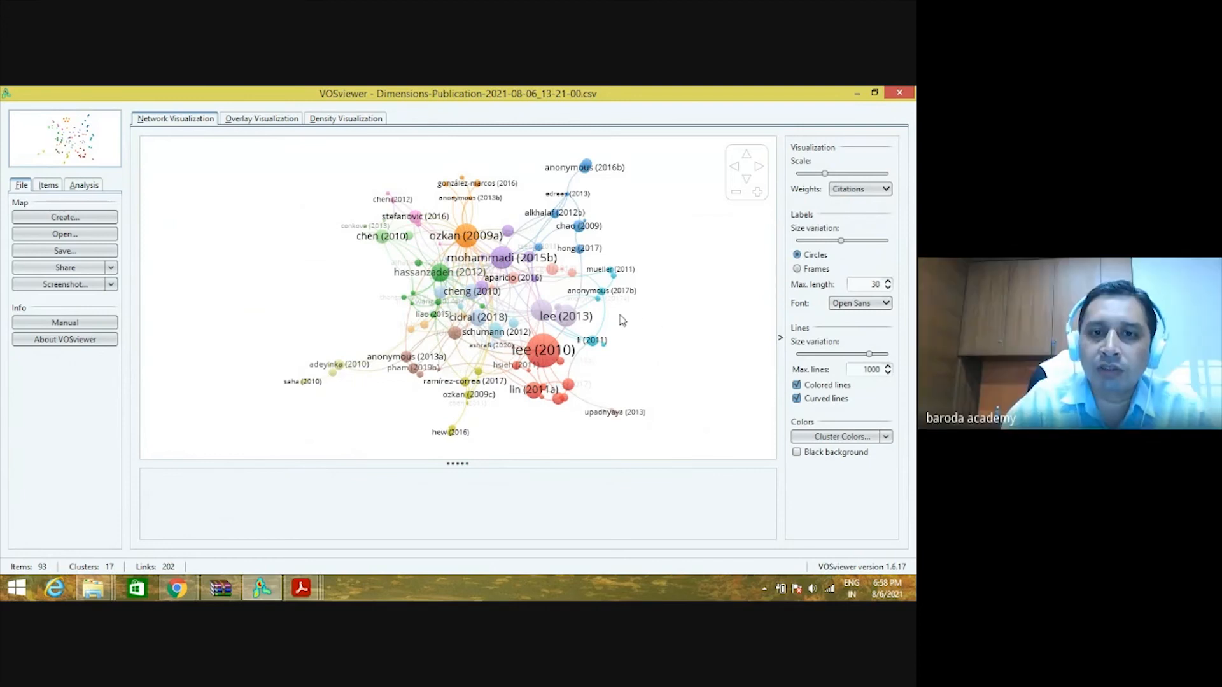
pyautogui.moveTo(593, 175)
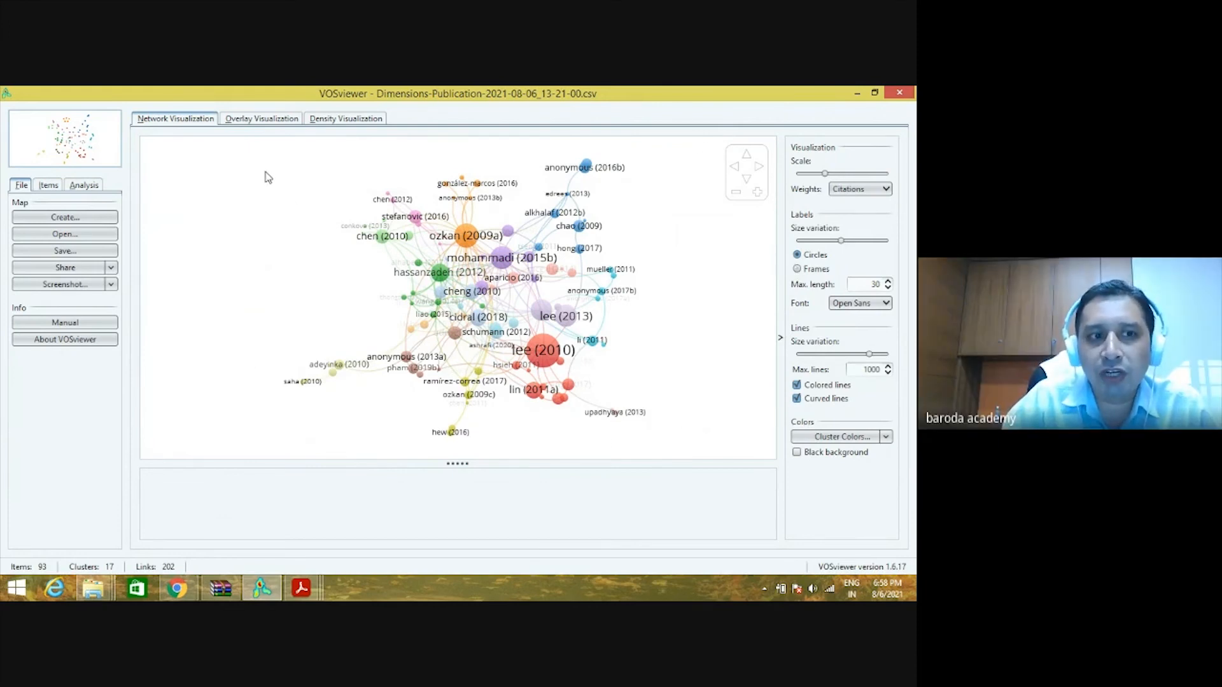
pyautogui.click(90, 255)
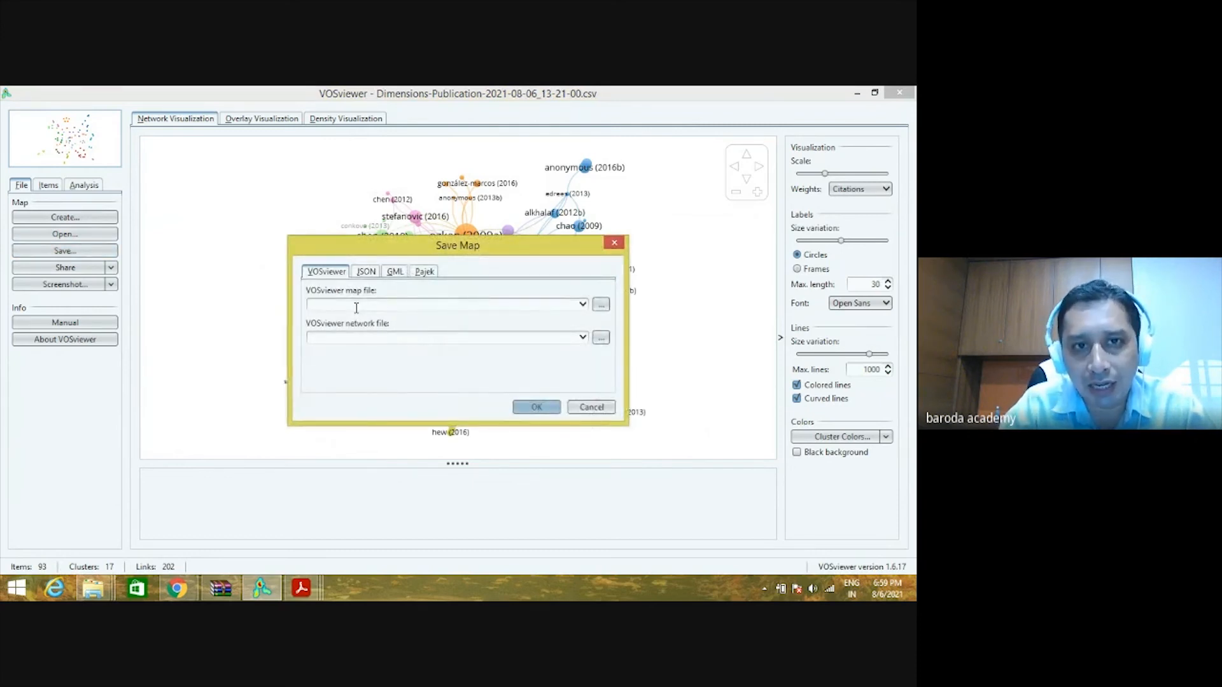
pyautogui.write('dimension')
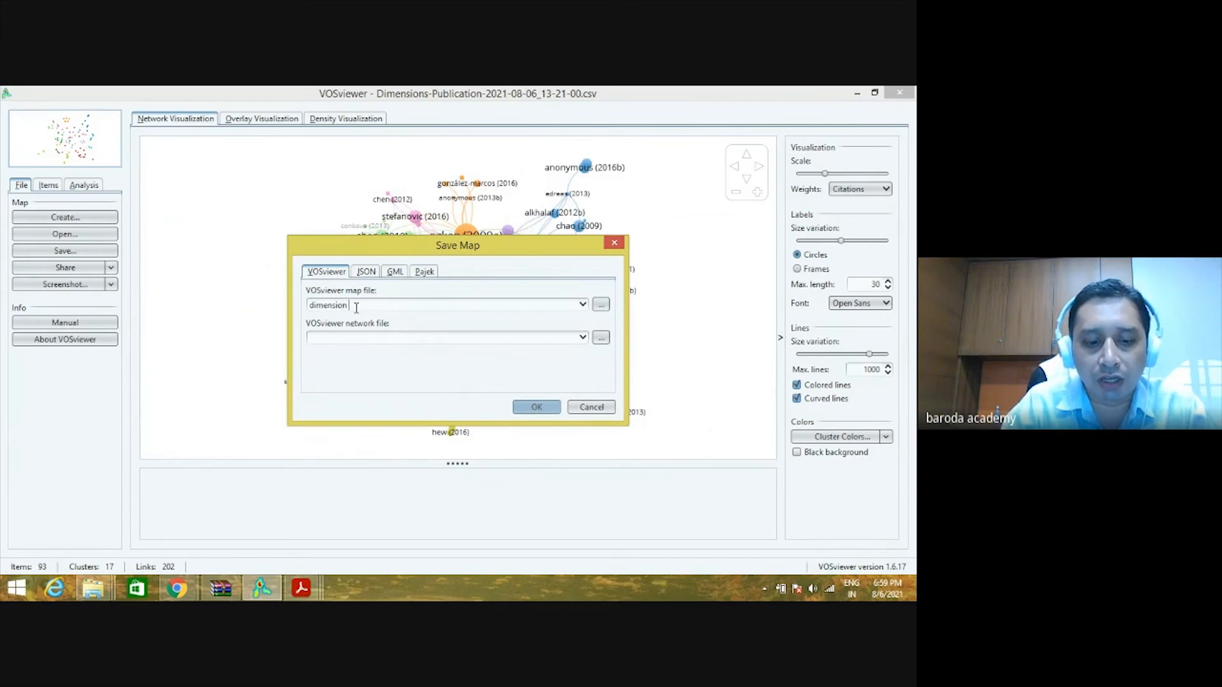
pyautogui.write(' pa')
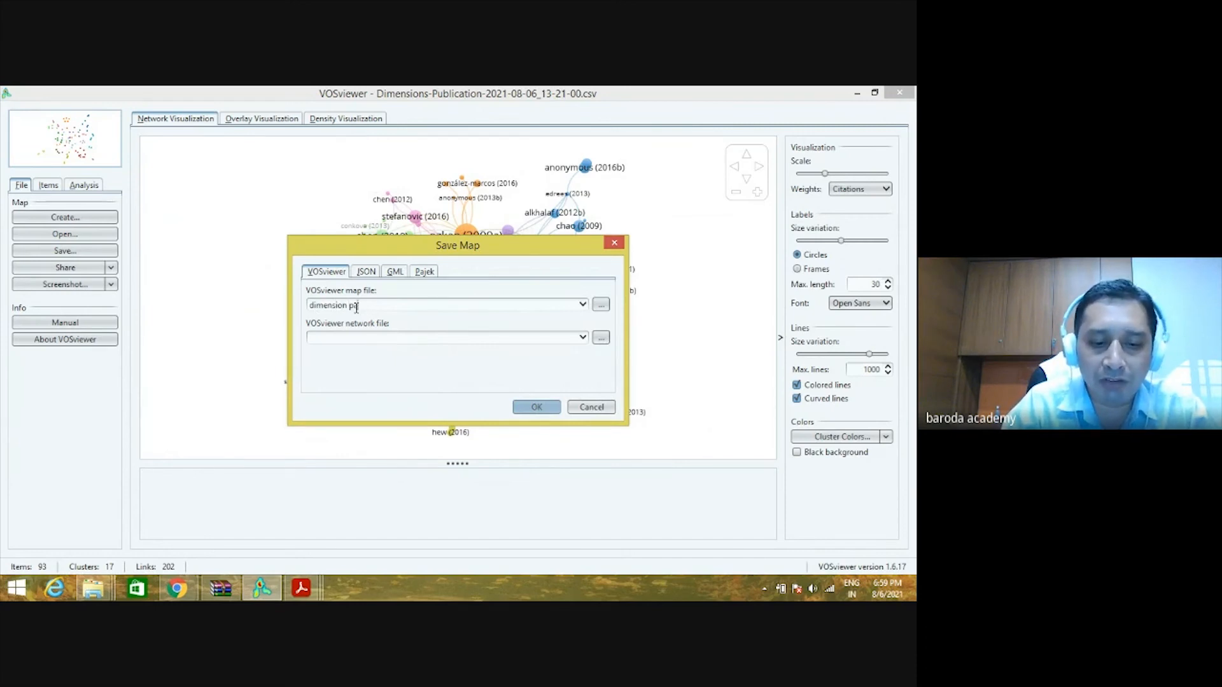
pyautogui.write('perbased')
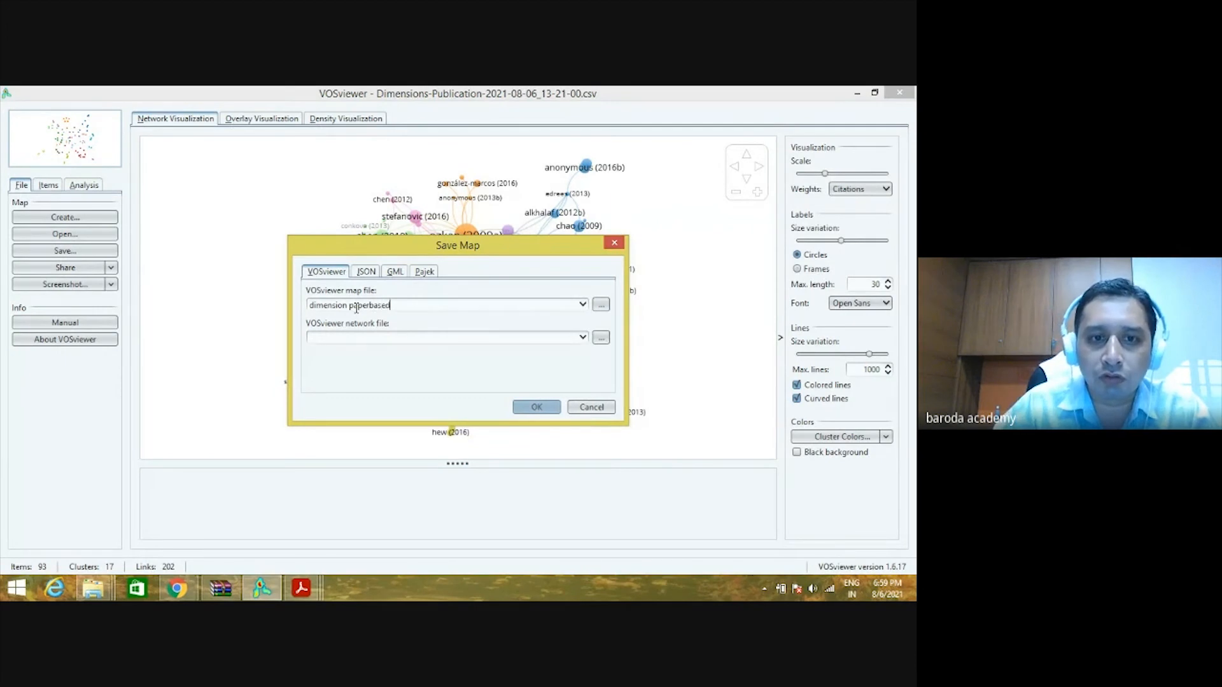
pyautogui.write(' map')
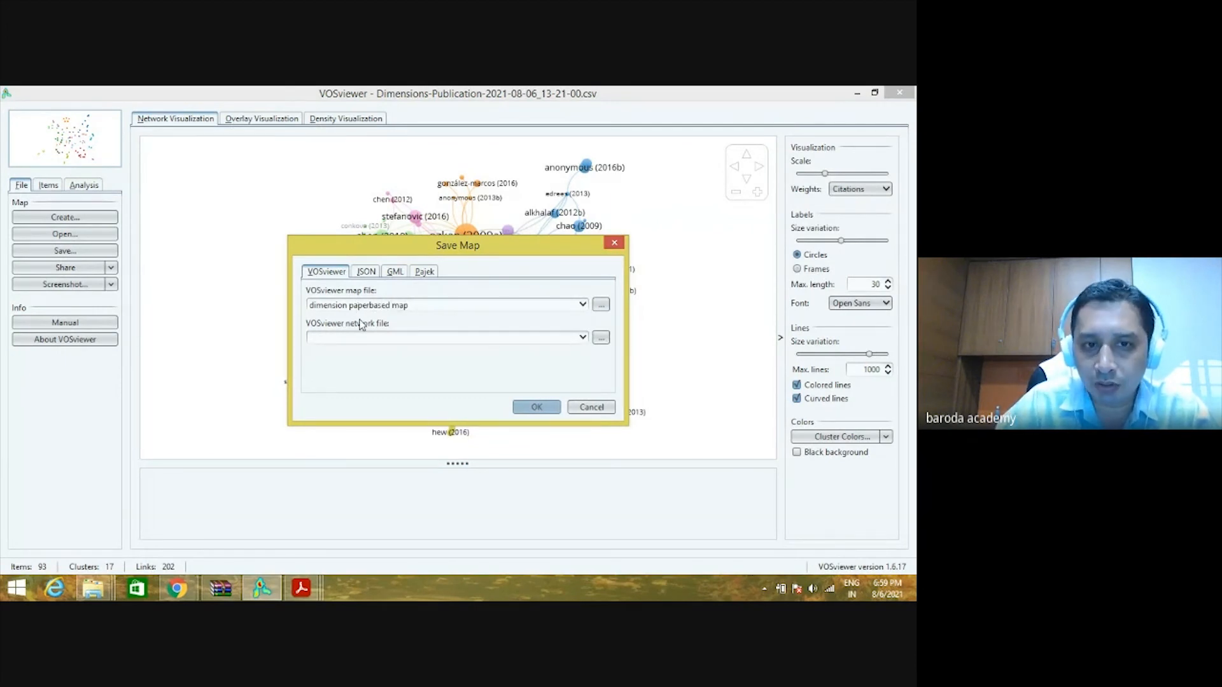
# Reuse the map file's name for the VOSviewer network file, changing its ending so it reads "dimension paperbased network".
pyautogui.moveTo(436, 303); pyautogui.dragTo(247, 309)
pyautogui.hotkey('ctrl', 'c')
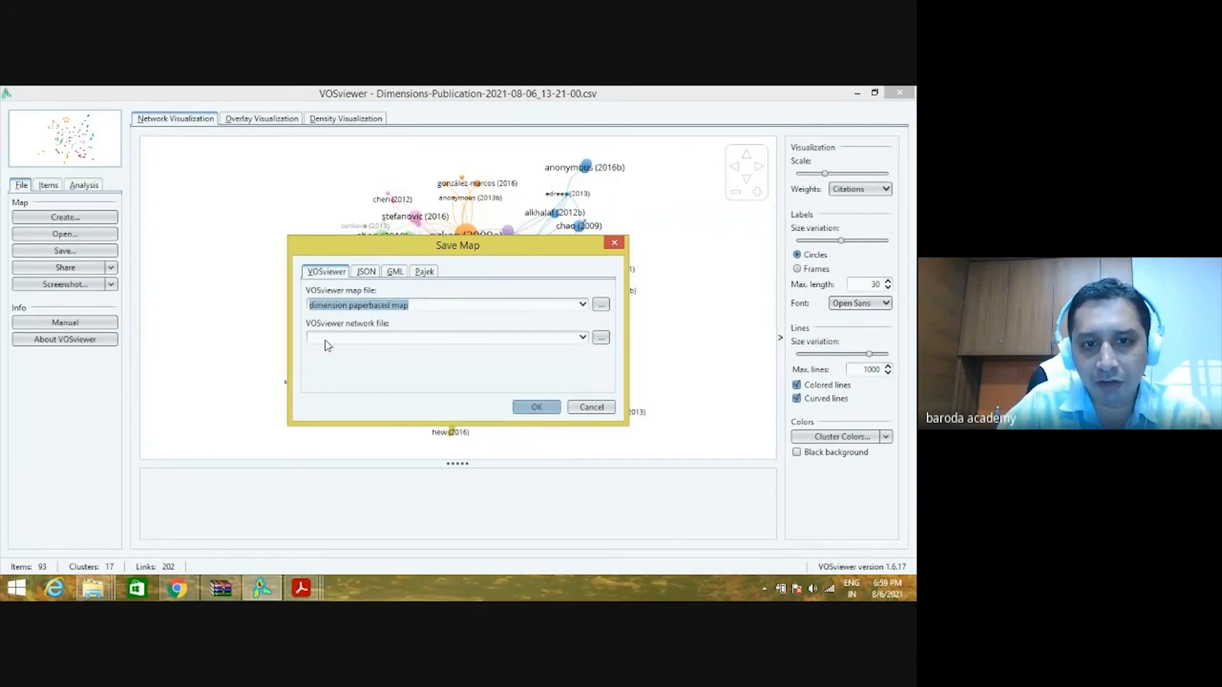
pyautogui.click(327, 339)
pyautogui.hotkey('ctrl', 'v')
pyautogui.press('BackSpace')
pyautogui.press('BackSpace')
pyautogui.press('BackSpace')
pyautogui.write('network')
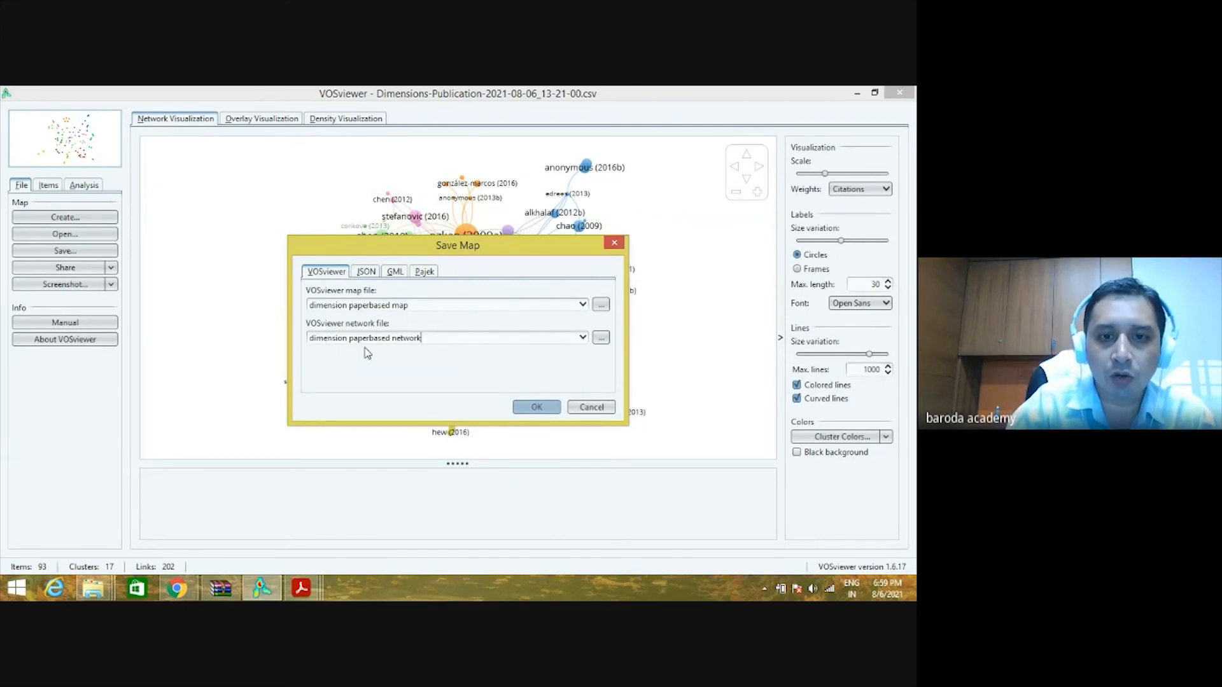
# Save the citation map and its network in VOSviewer format under the file names already entered.
pyautogui.click(536, 407)
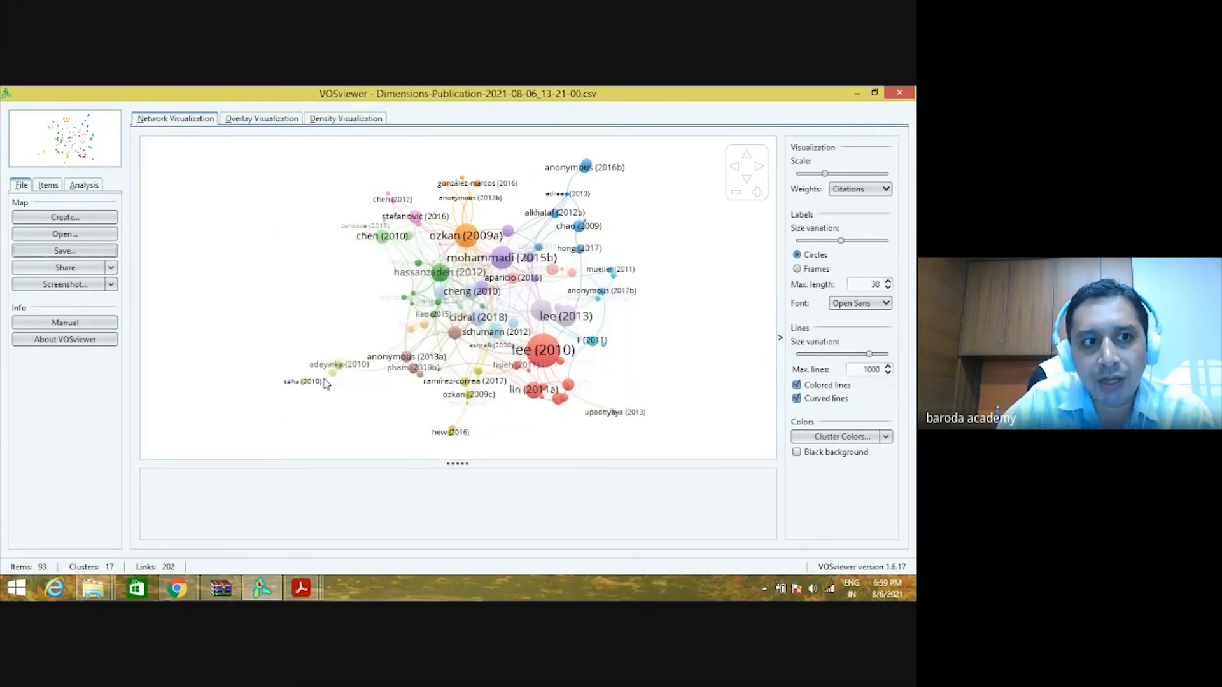
pyautogui.click(65, 234)
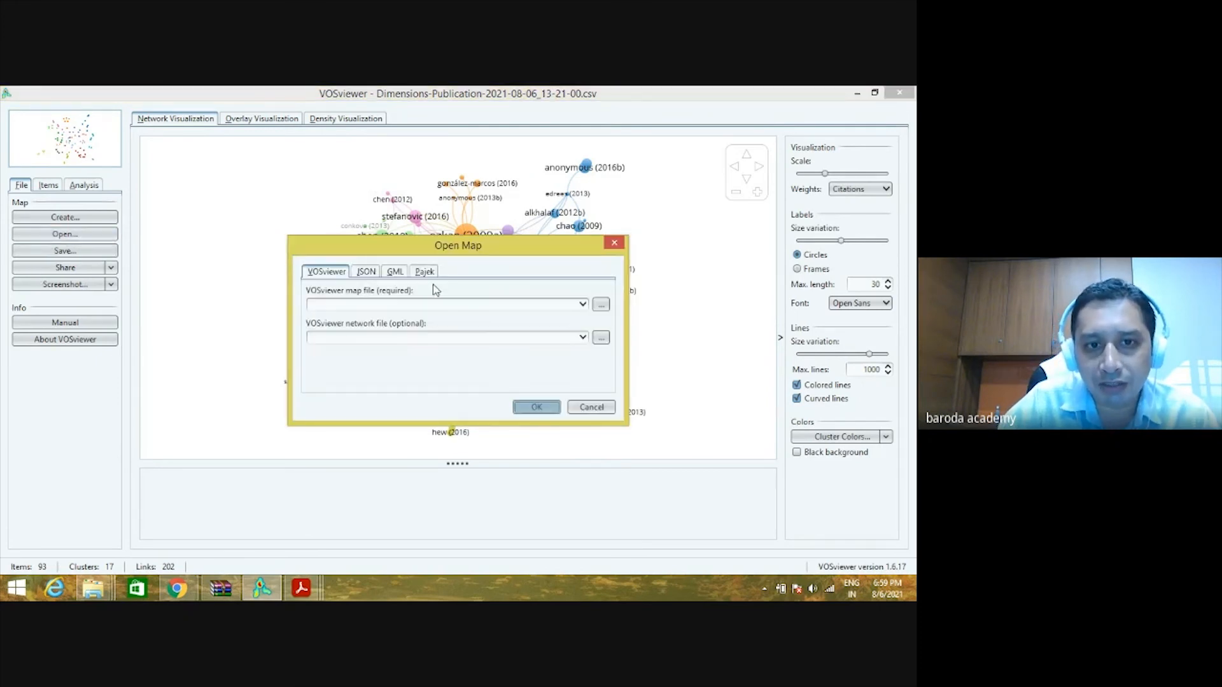
pyautogui.click(591, 408)
# Start a new map based on bibliographic data, reading the Dimensions database file Dimensions-Publication-2021-08-06_13-21-00.csv.
pyautogui.click(97, 219)
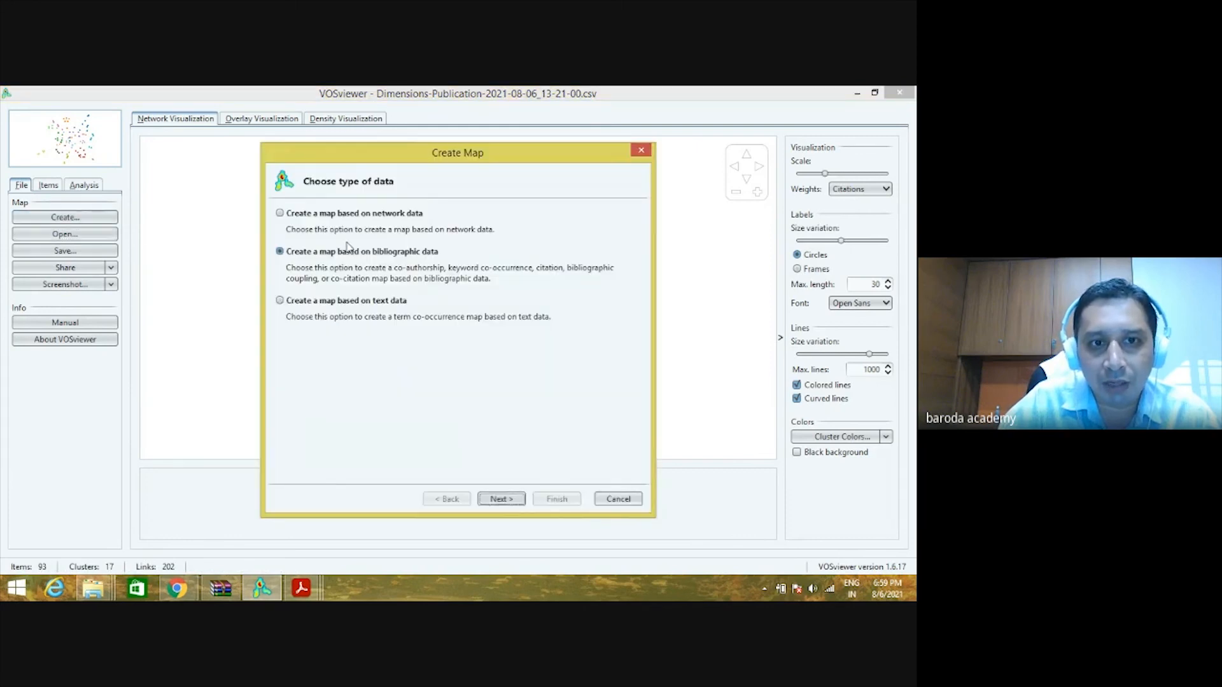
pyautogui.click(355, 301)
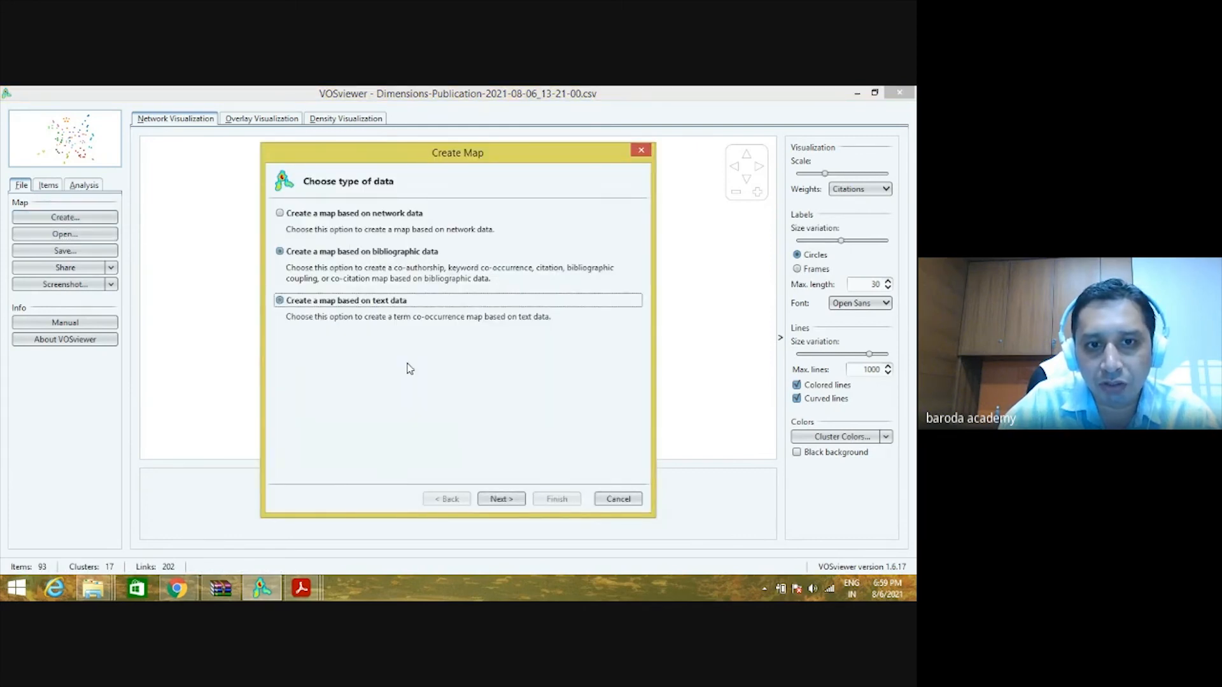
pyautogui.click(347, 252)
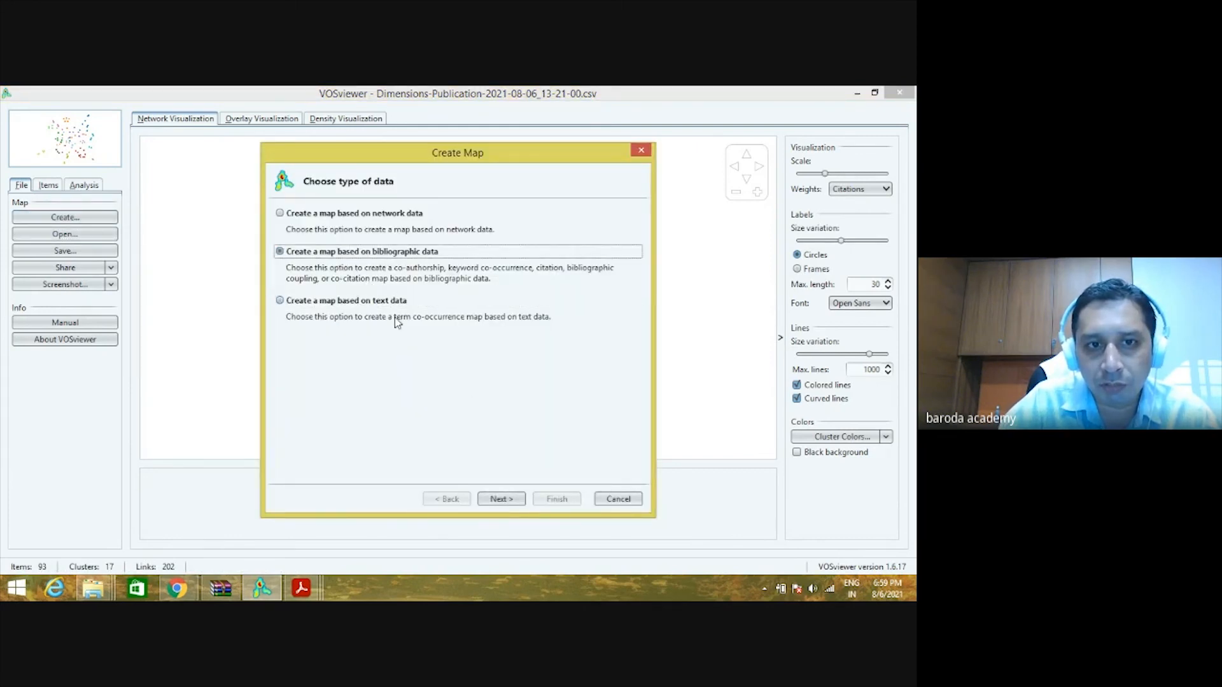
pyautogui.click(507, 497)
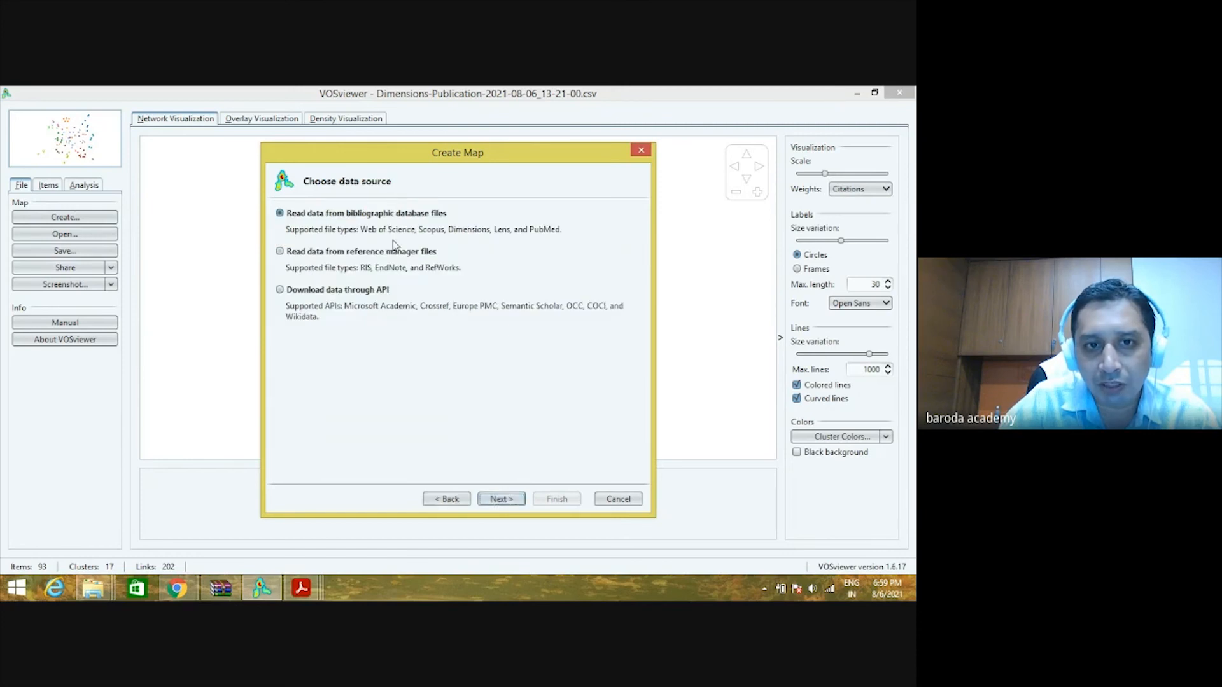
pyautogui.click(501, 499)
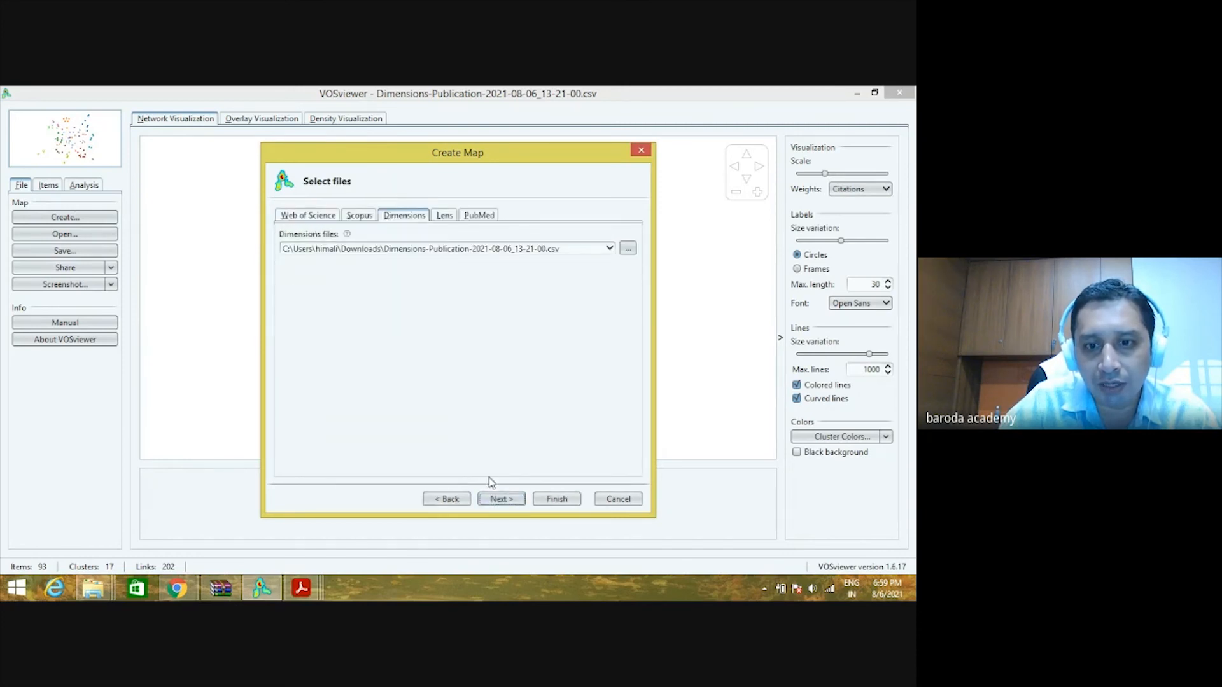
pyautogui.click(499, 498)
# Set the type of analysis to bibliographic coupling, with documents as the unit of analysis and full counting.
pyautogui.click(306, 270)
pyautogui.click(316, 257)
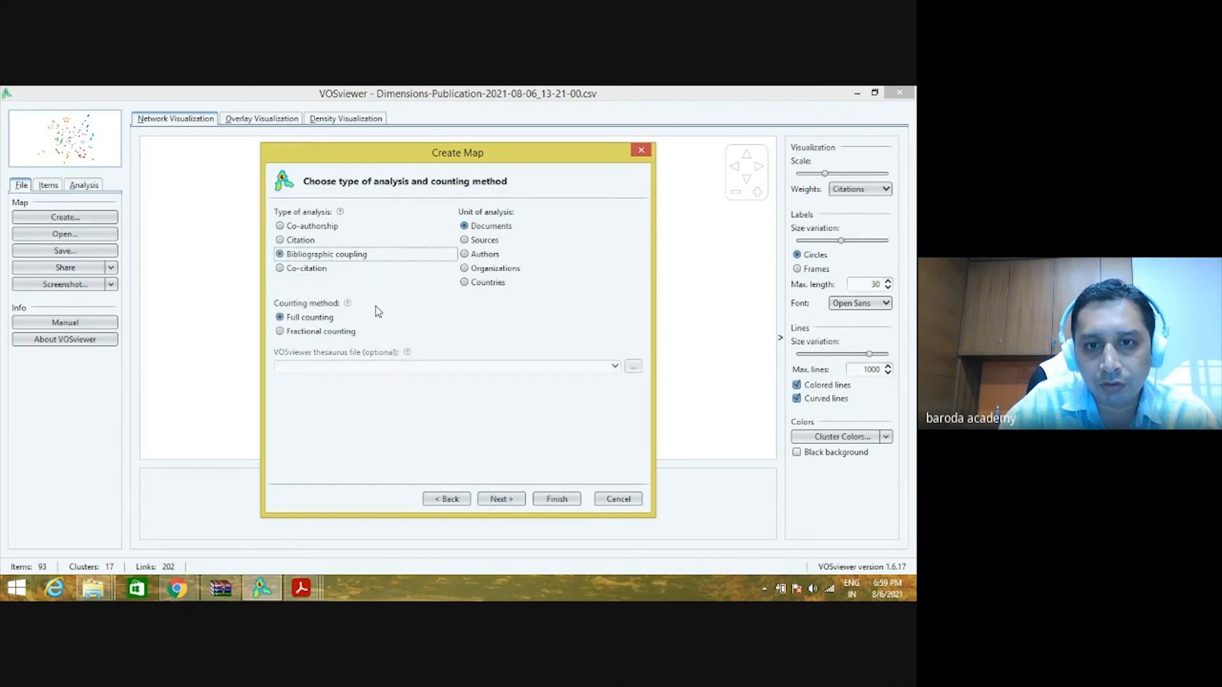
pyautogui.click(501, 499)
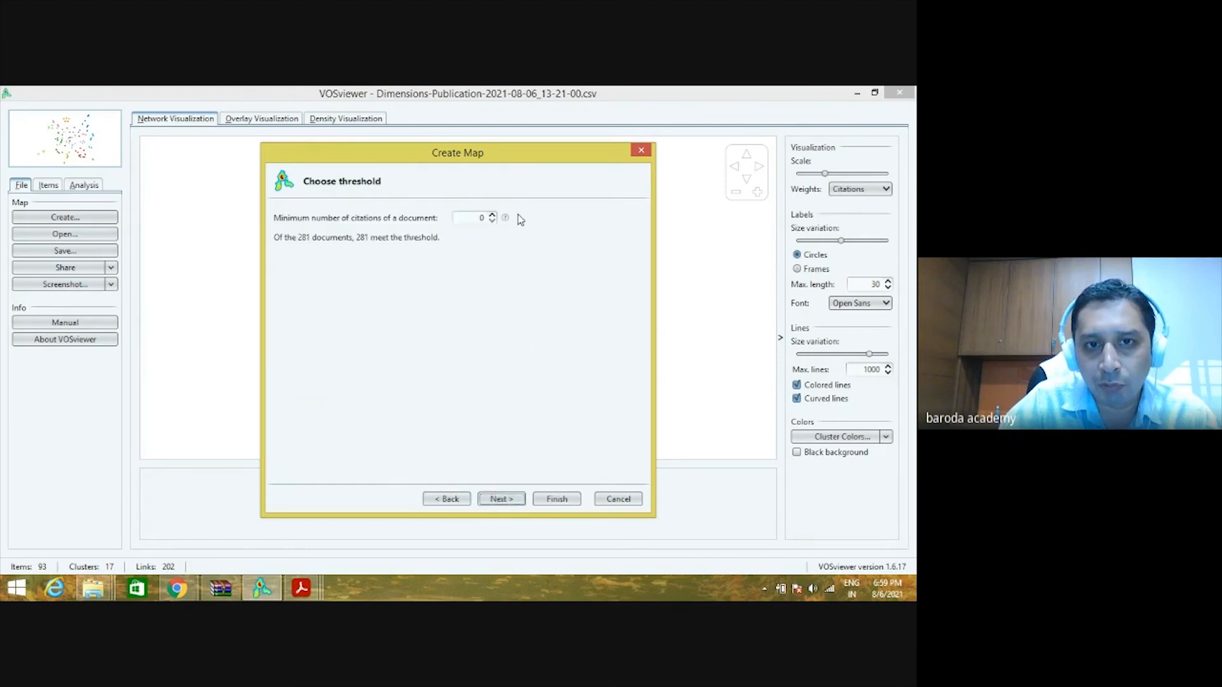
# Raise the minimum number of citations of a document and generate the bibliographic coupling map with all 161 qualifying documents.
pyautogui.click(492, 214)
pyautogui.click(492, 214)
pyautogui.click(492, 214)
pyautogui.click(492, 215)
pyautogui.click(501, 499)
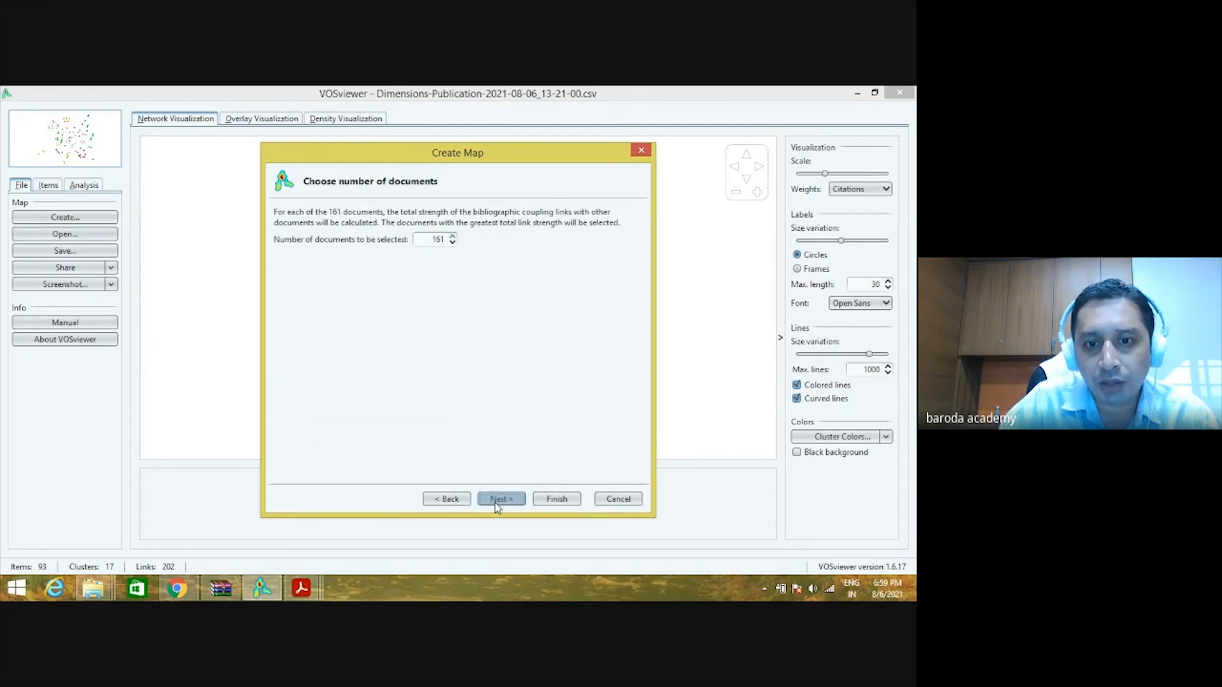
pyautogui.click(498, 502)
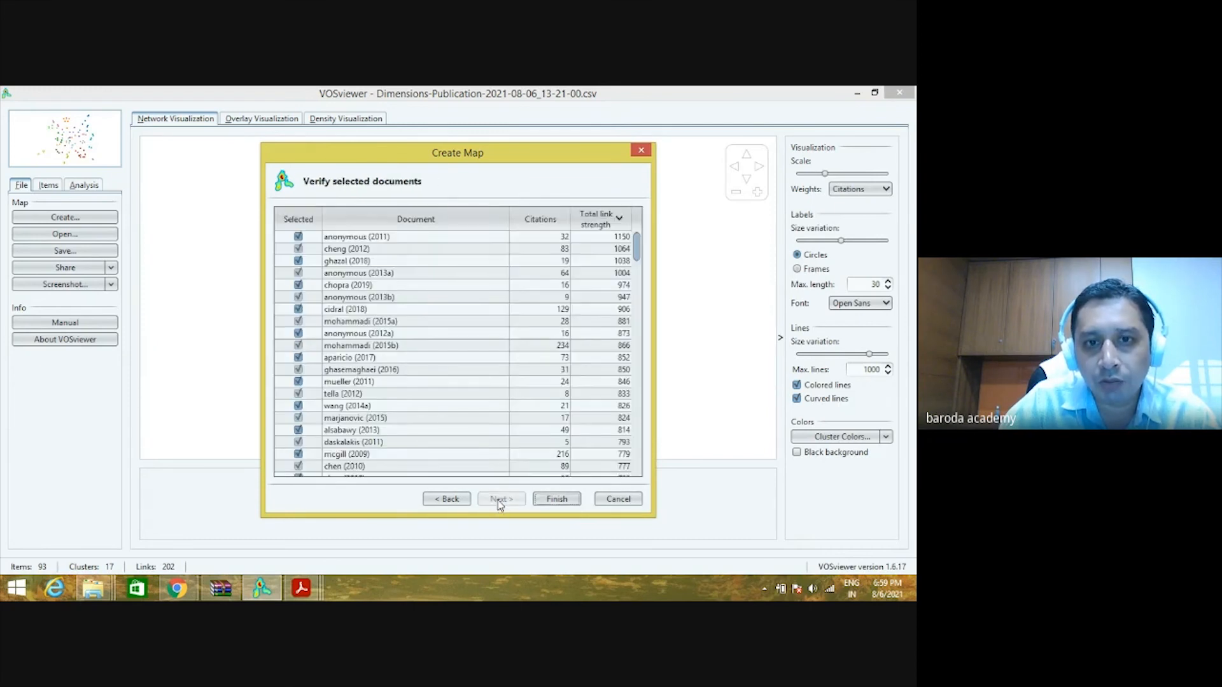
pyautogui.click(556, 501)
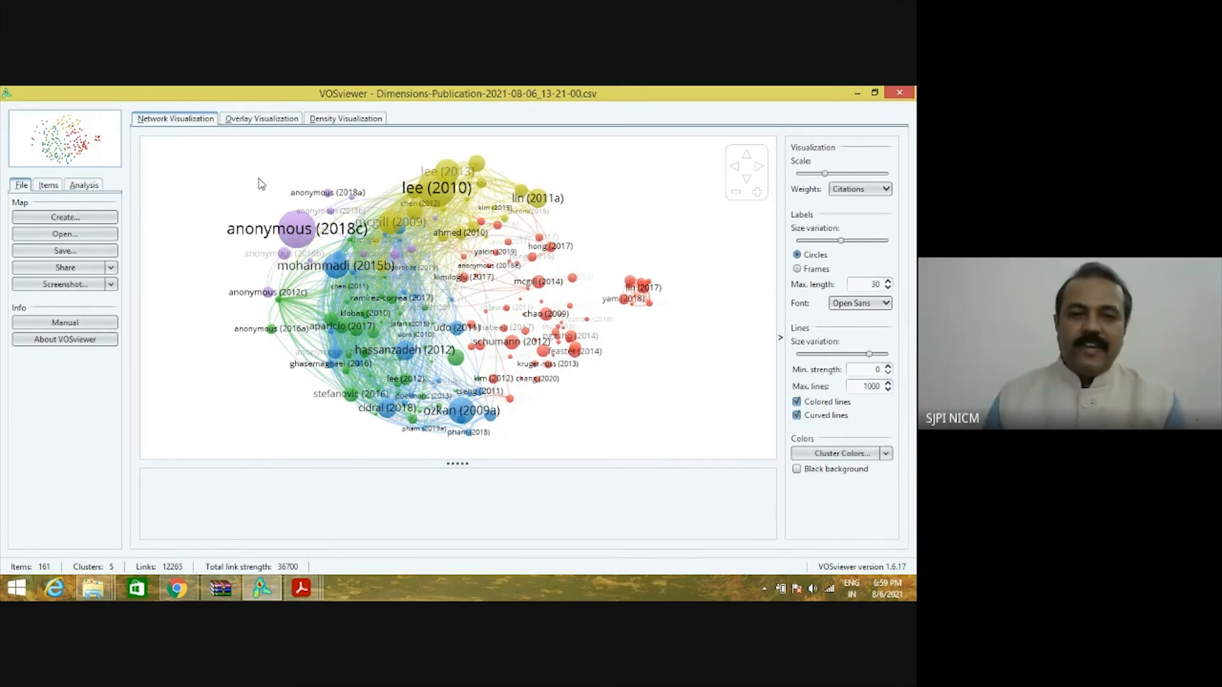
pyautogui.moveTo(310, 246)
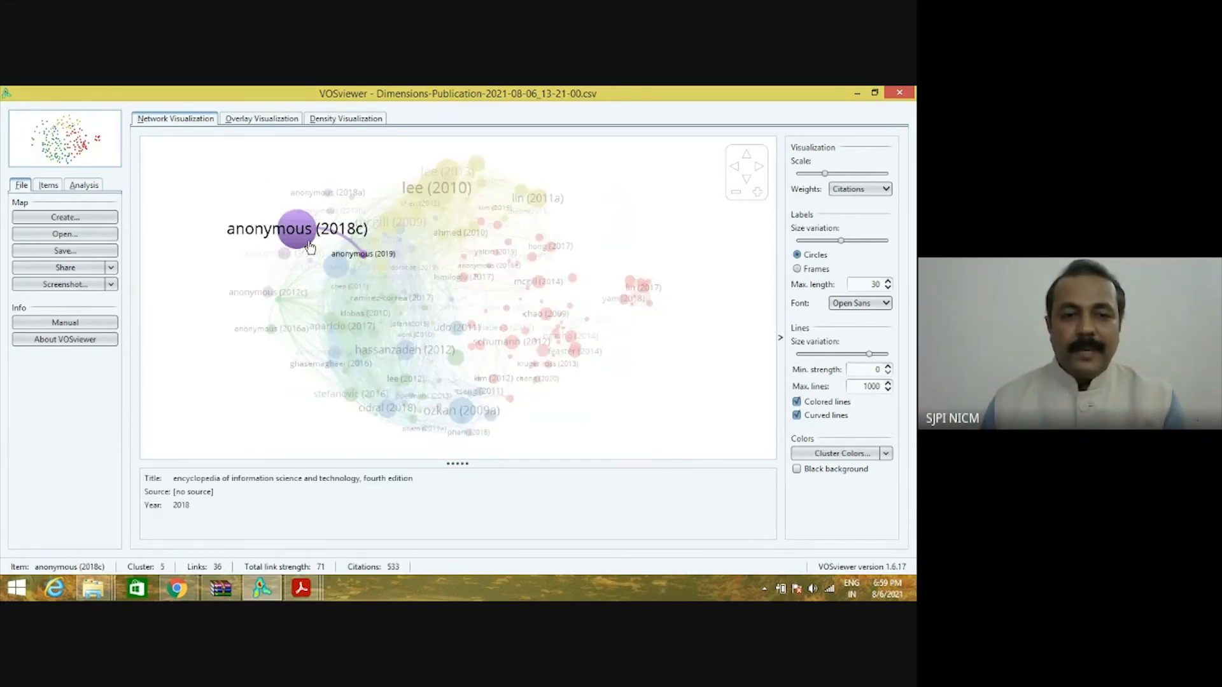
pyautogui.moveTo(530, 374)
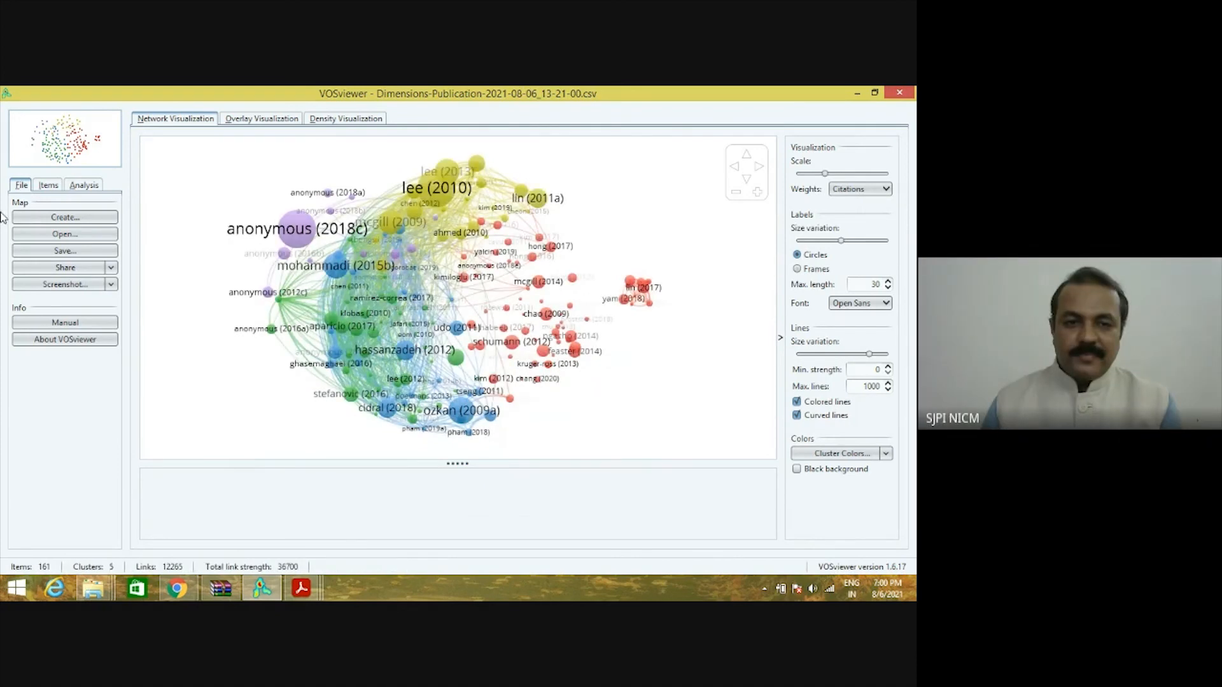
# Go through a new bibliographic map's setup as far as the analysis types, read the explanations of the four types, and cancel.
pyautogui.click(63, 218)
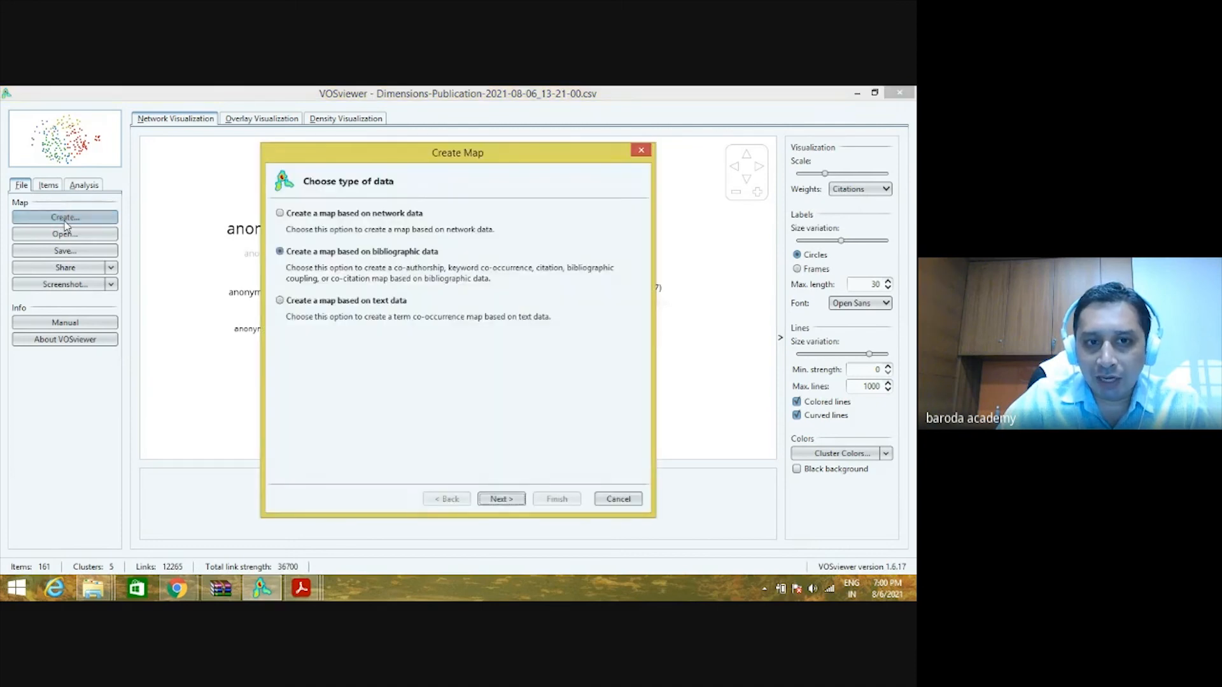
pyautogui.click(502, 499)
pyautogui.click(495, 500)
pyautogui.click(502, 500)
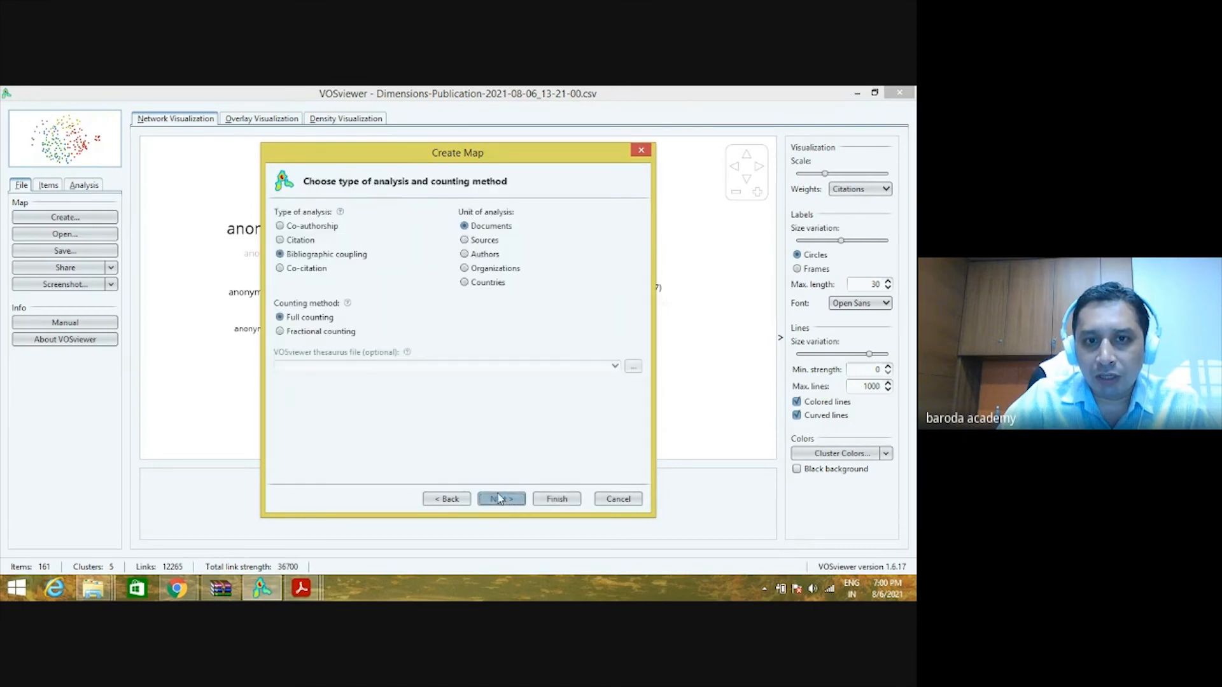
pyautogui.moveTo(341, 214)
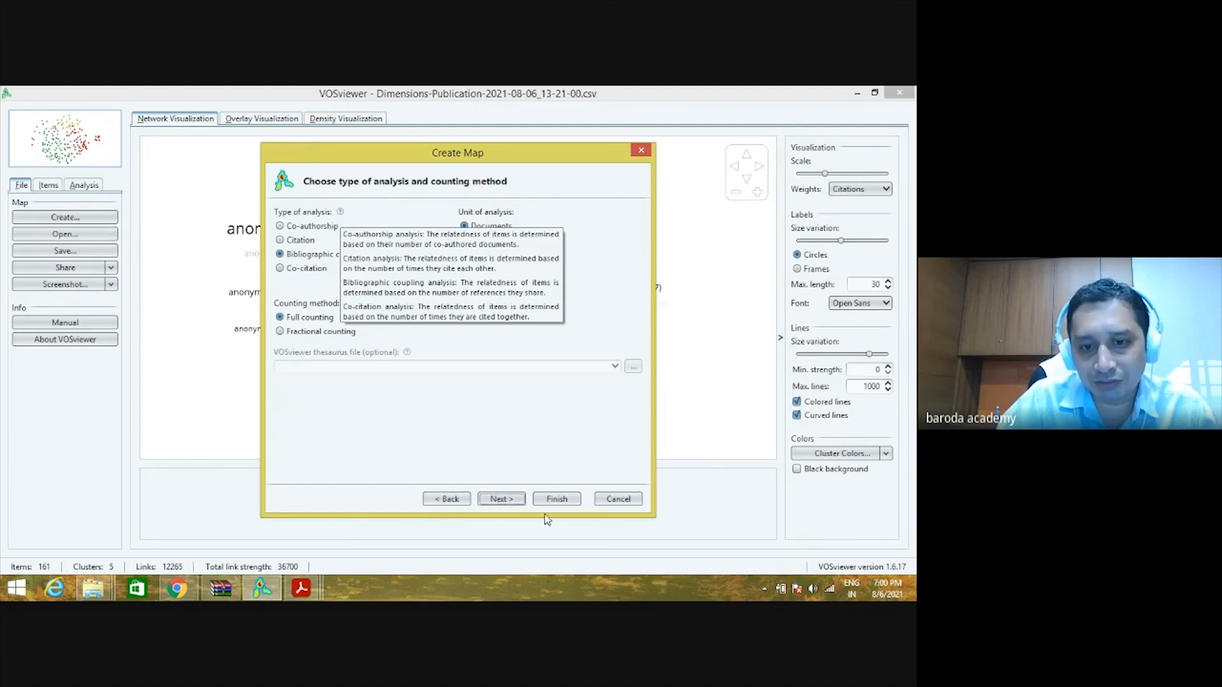
pyautogui.click(618, 499)
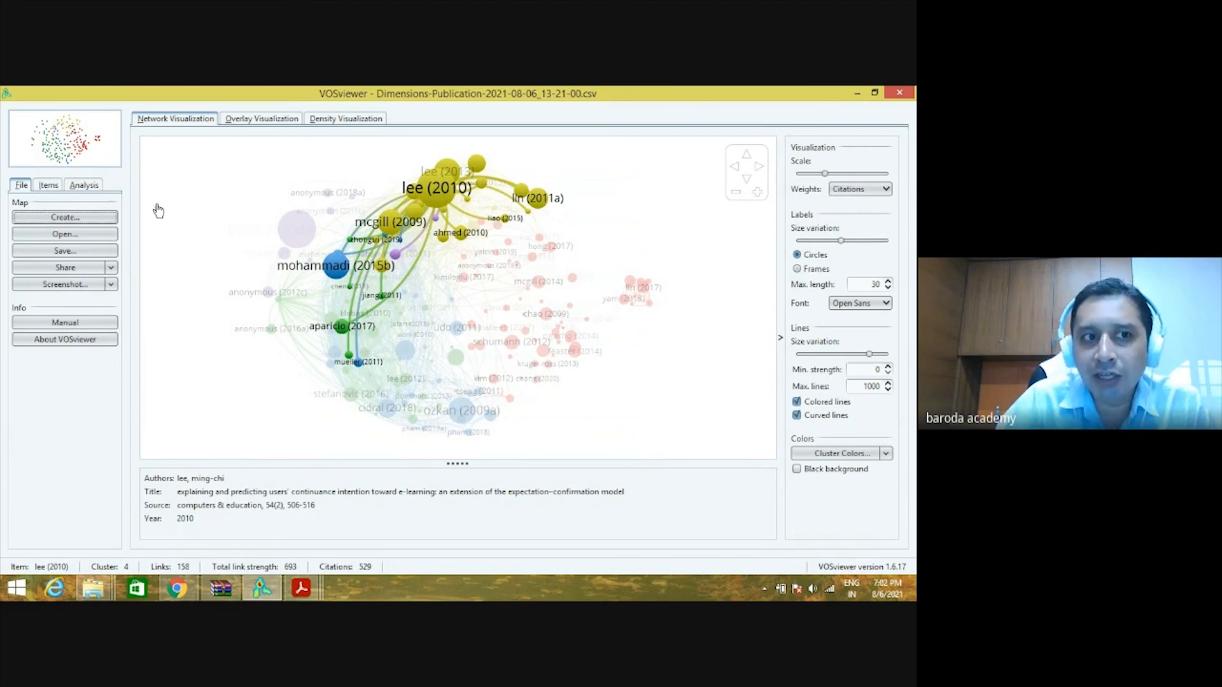
# Open the saved citation map from "dimension paperbased map.txt" together with "dimension paperbased network.txt" in Downloads.
pyautogui.click(46, 235)
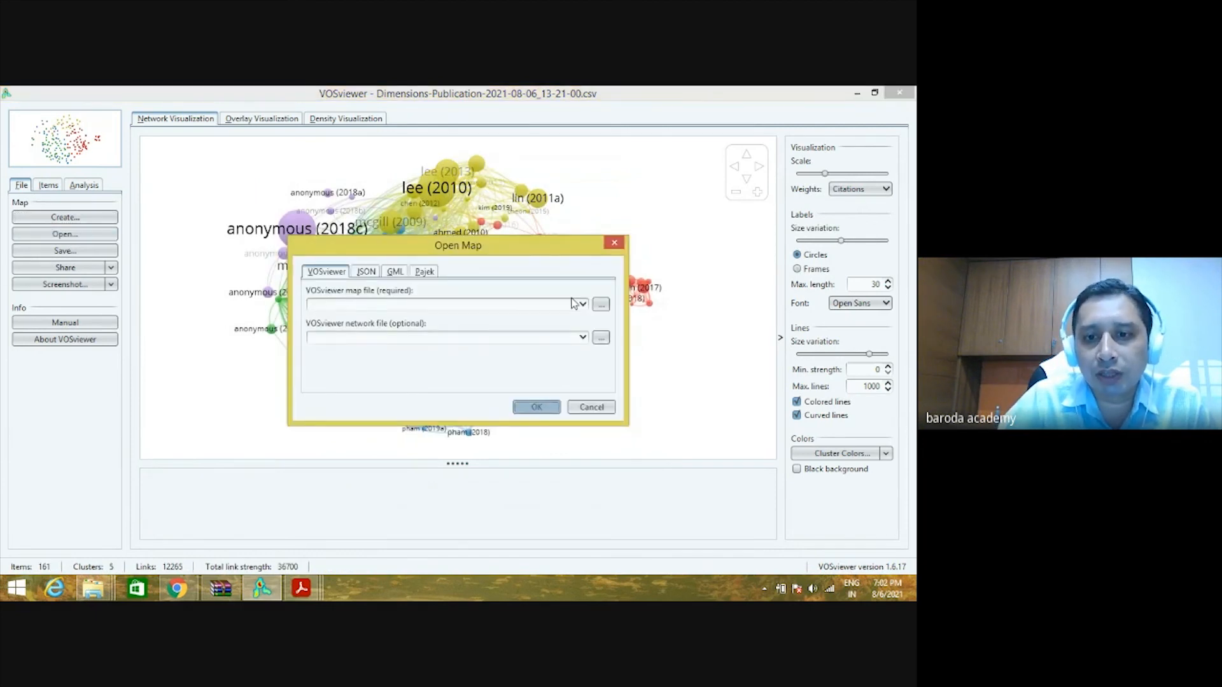
pyautogui.click(600, 305)
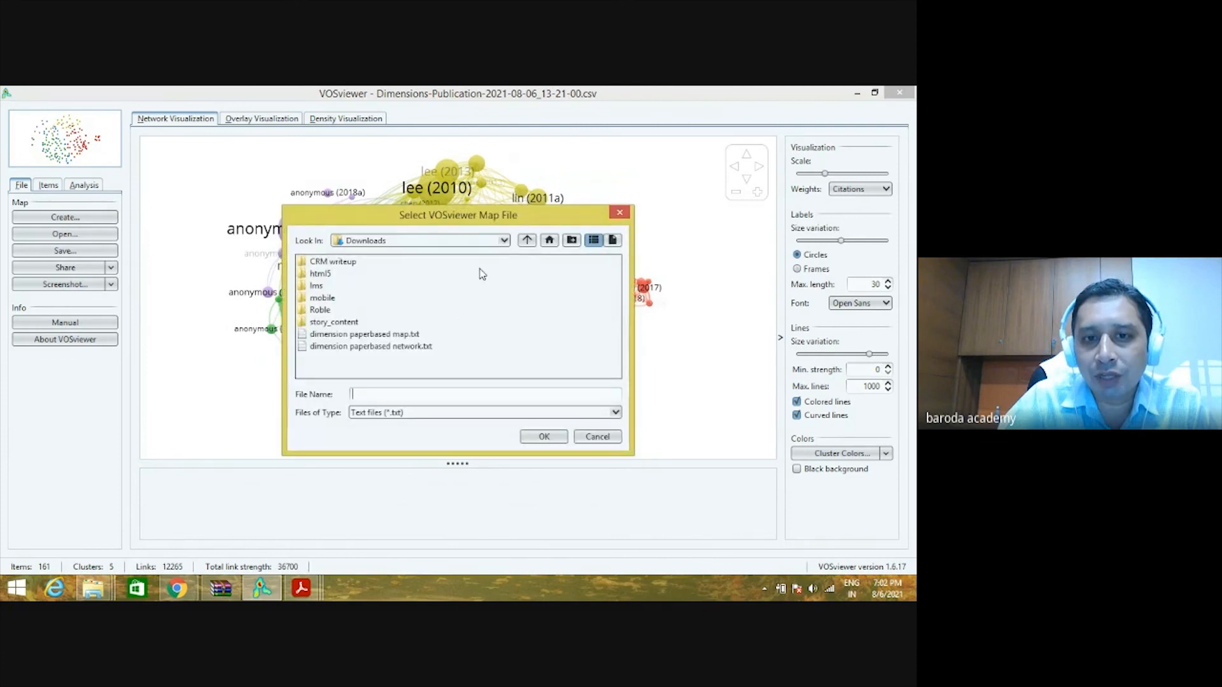
pyautogui.click(354, 337)
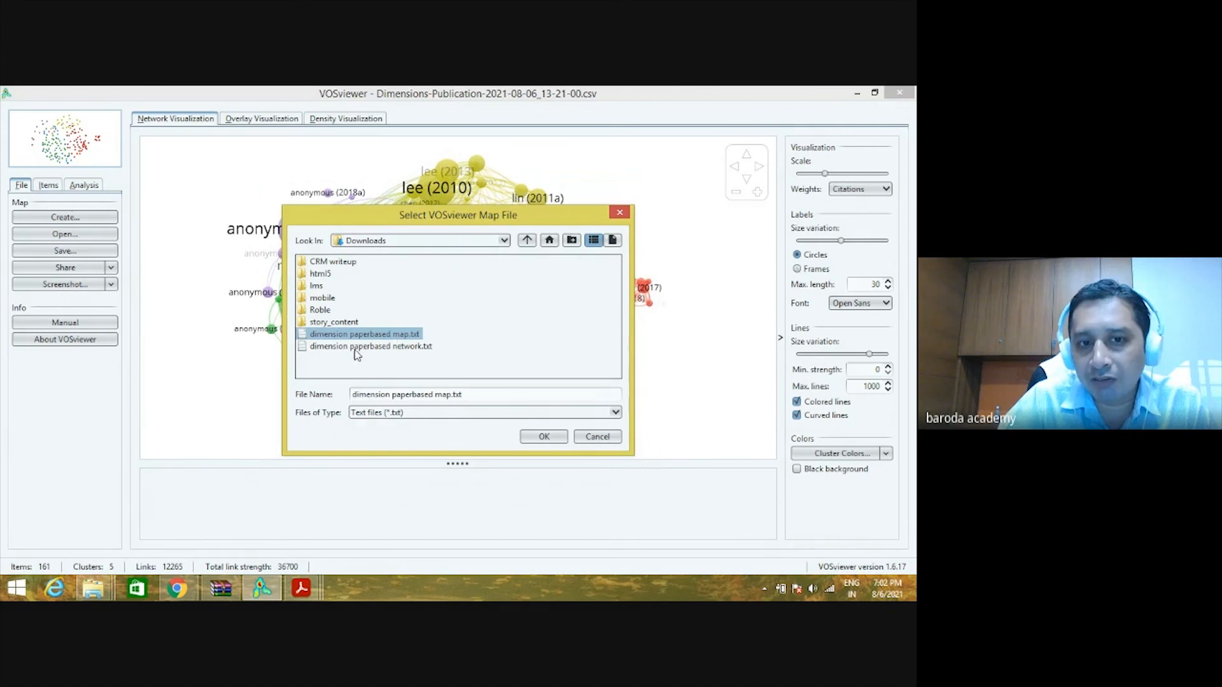
pyautogui.click(527, 436)
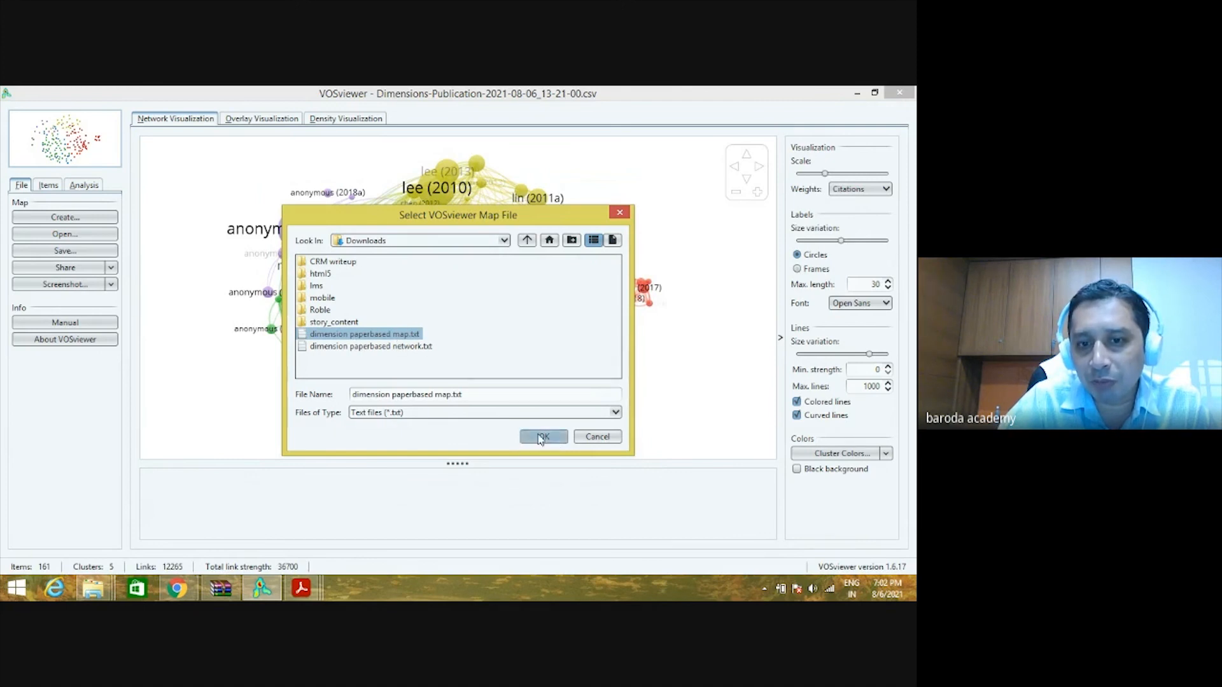
pyautogui.click(601, 337)
pyautogui.click(430, 368)
pyautogui.click(544, 436)
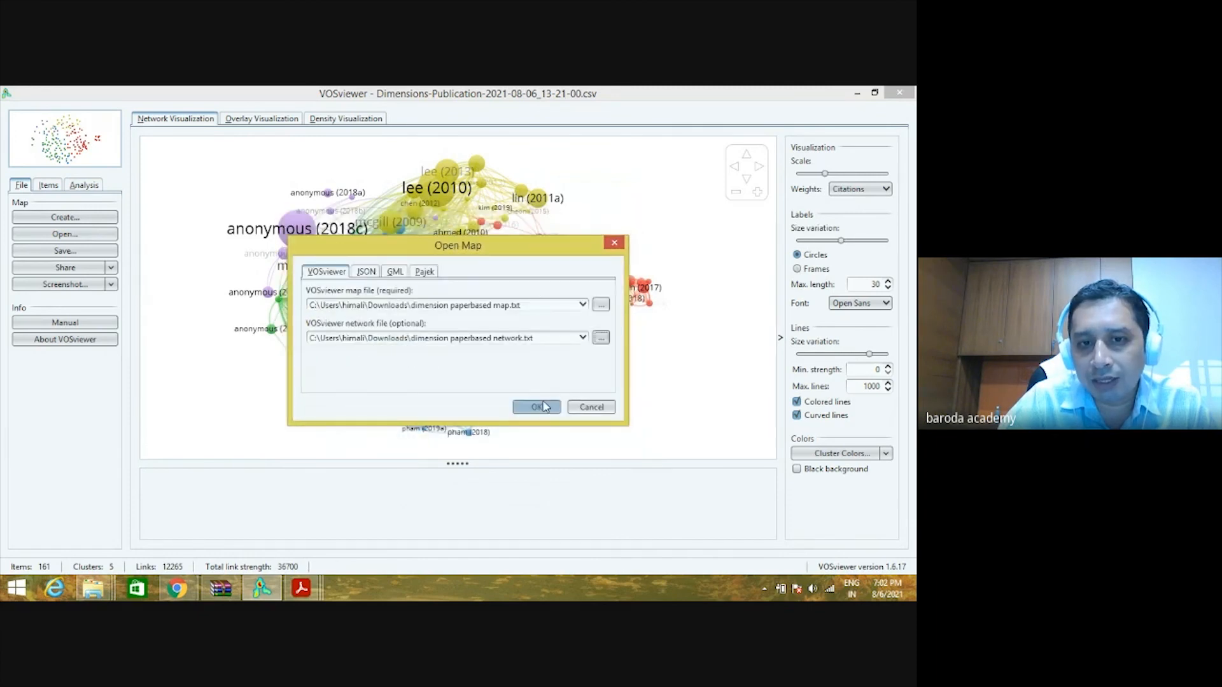
pyautogui.click(536, 407)
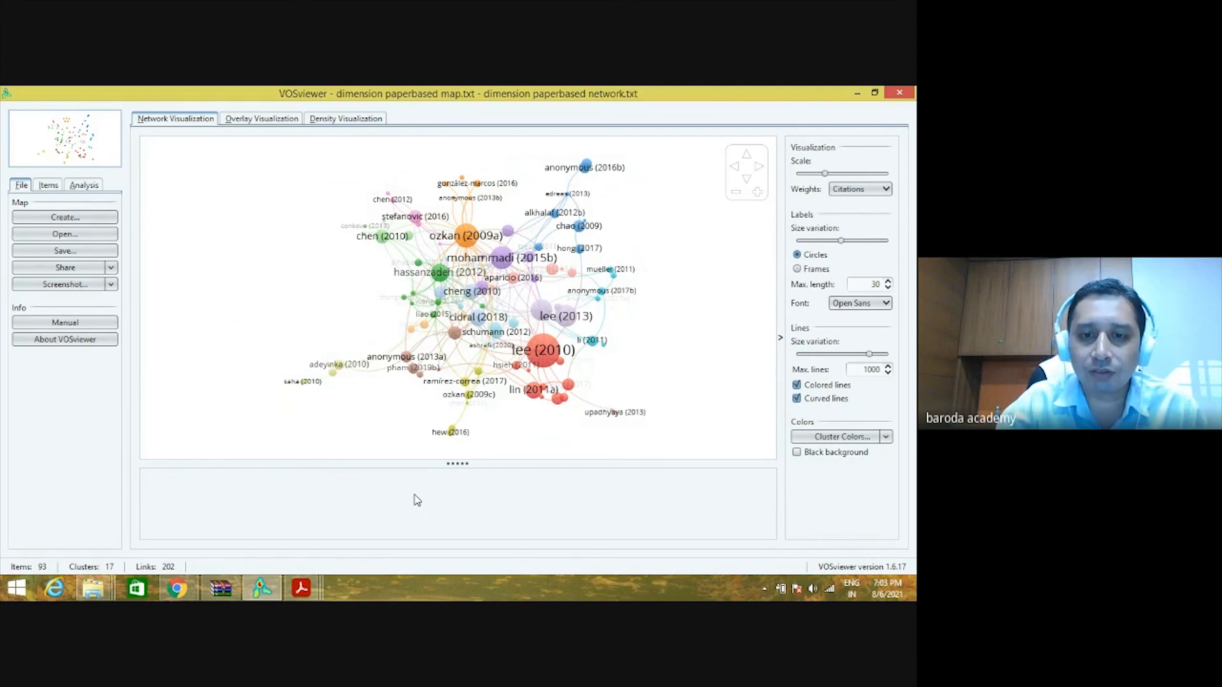
# Minimize VOSviewer and switch to the Meet call in the browser.
pyautogui.click(858, 94)
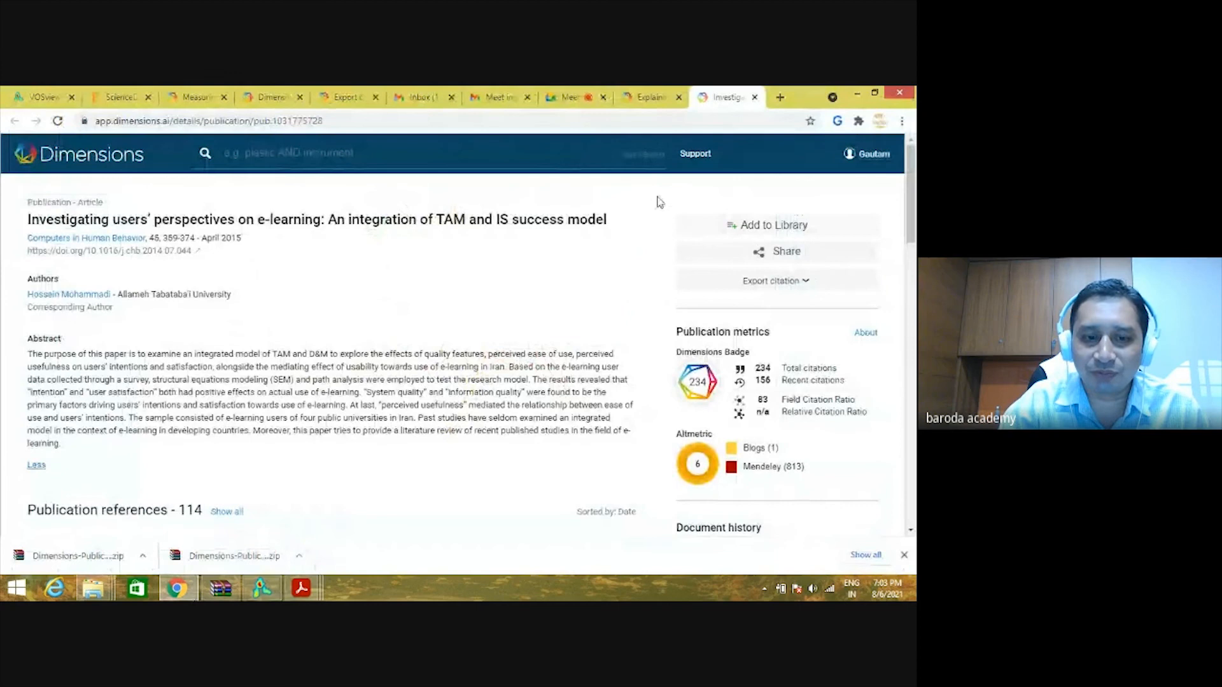
pyautogui.click(560, 94)
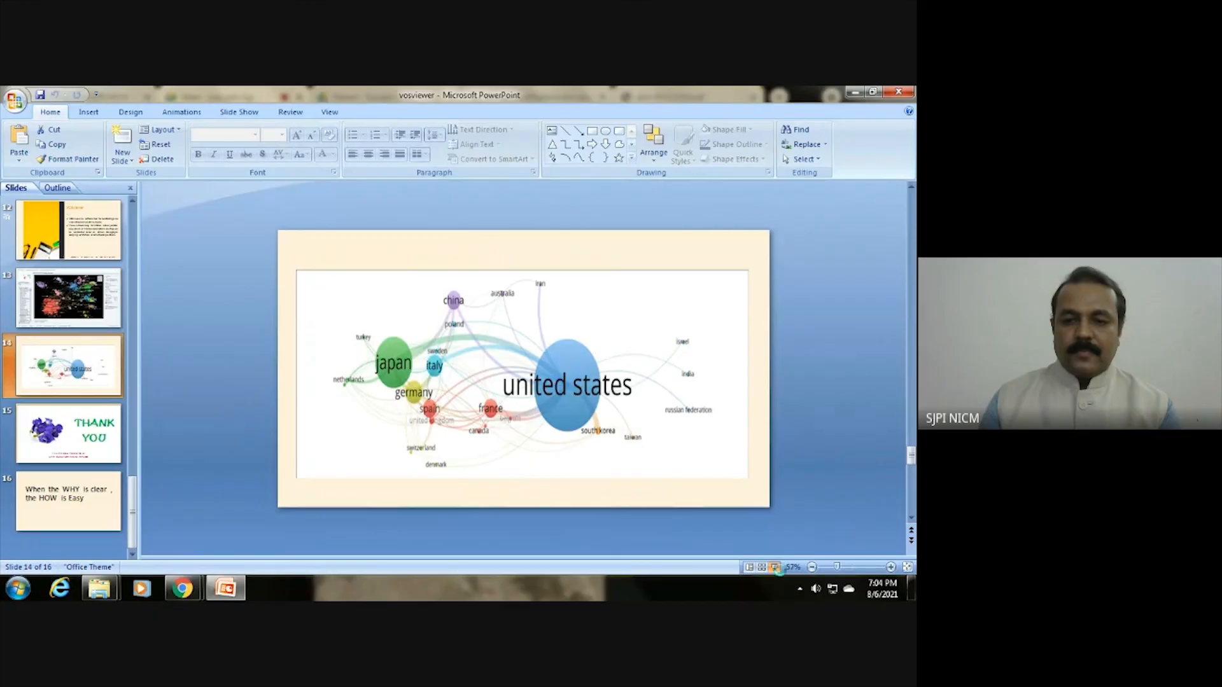
# Start the PowerPoint slide show at the country map on slide 14 and go back to the university collaboration map slide.
pyautogui.hotkey('shift', 'F5')
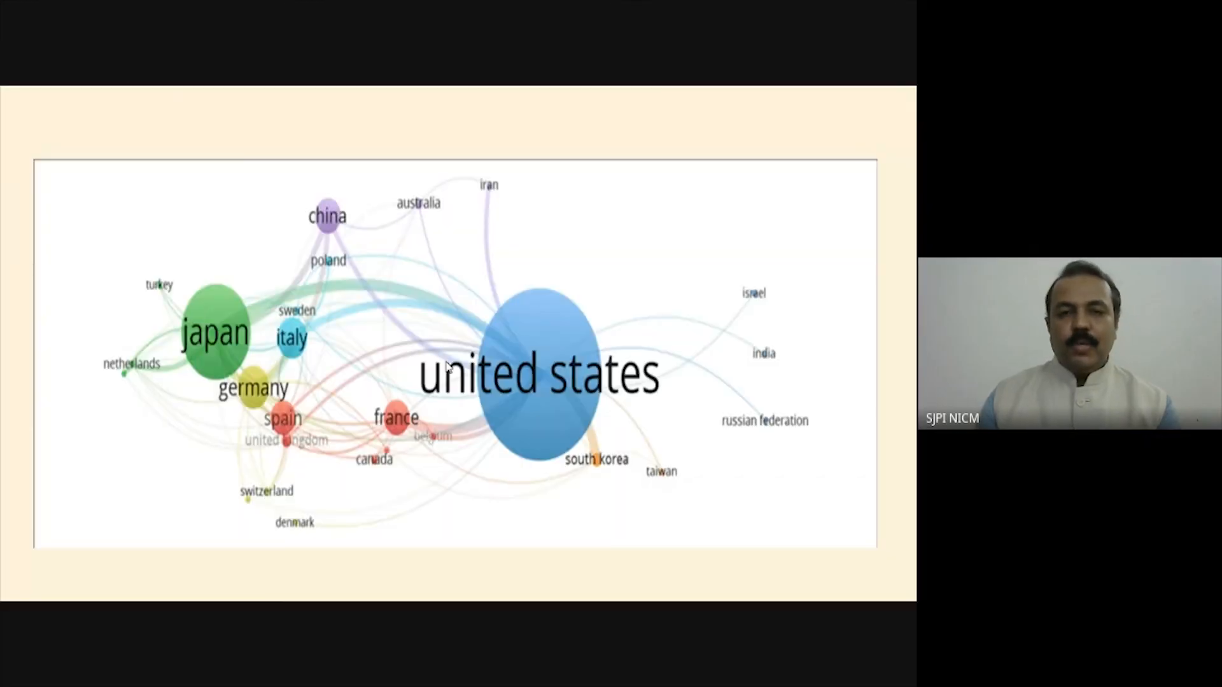
pyautogui.hotkey('alt', 'Tab')
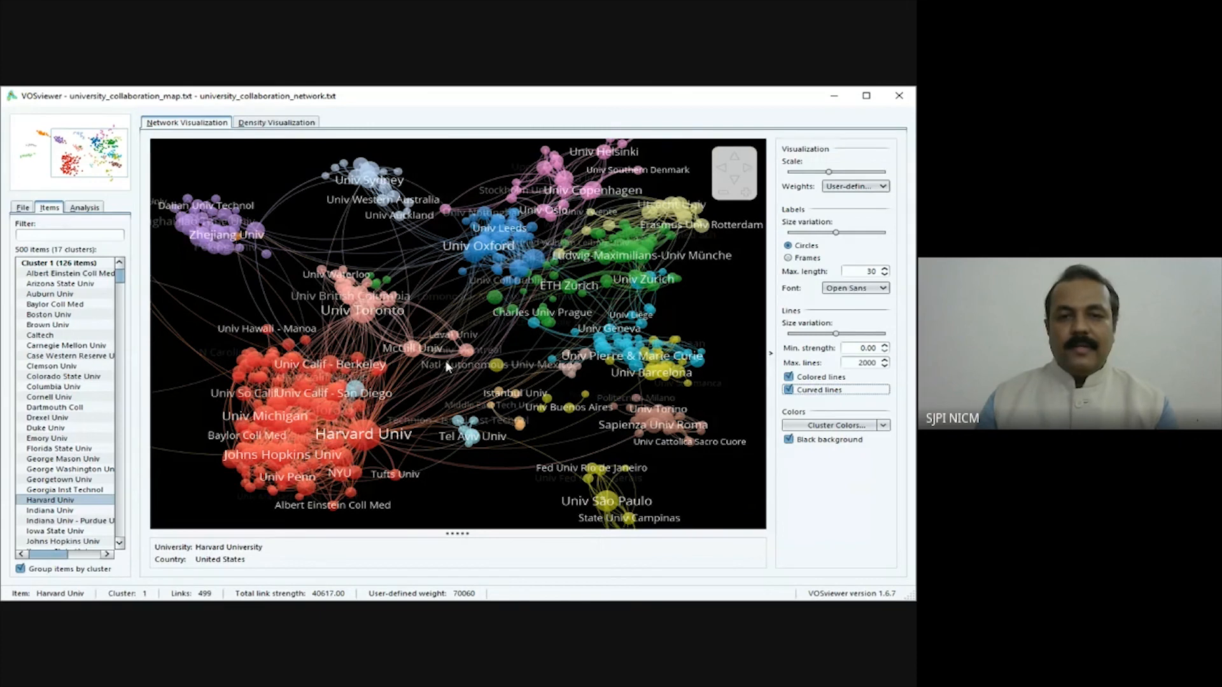
pyautogui.click(446, 362)
pyautogui.click(437, 259)
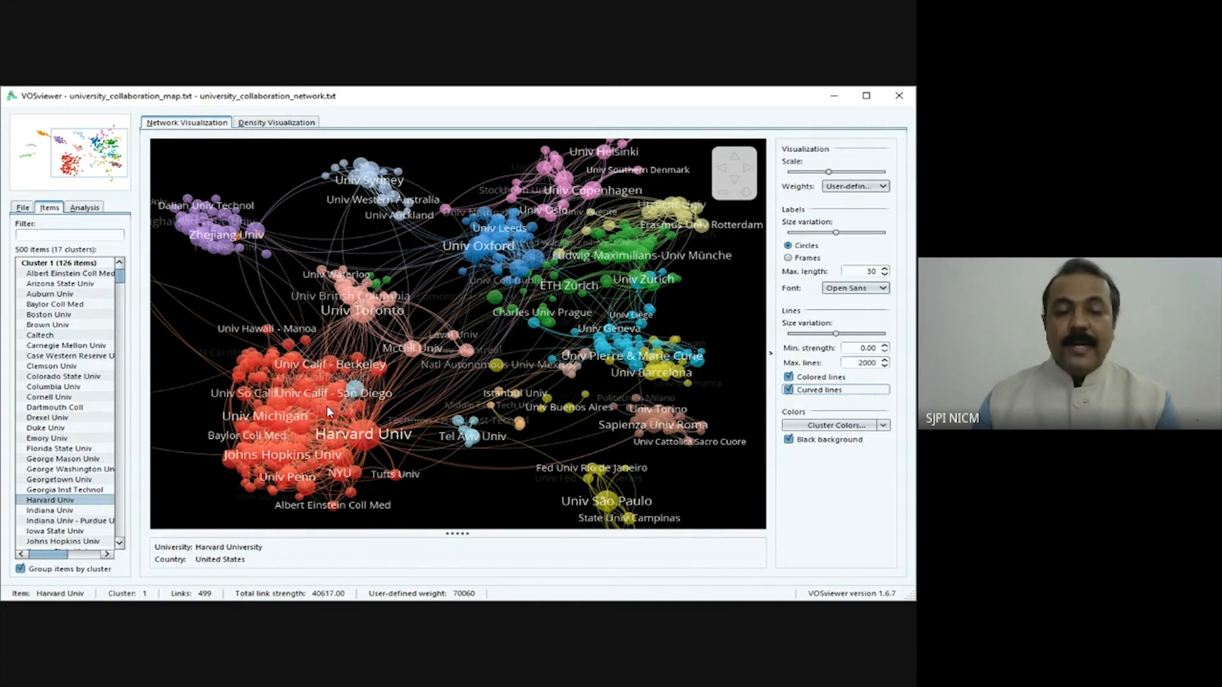
# Advance the slide show past the country map to the closing "Thank You" slide.
pyautogui.press('Right')
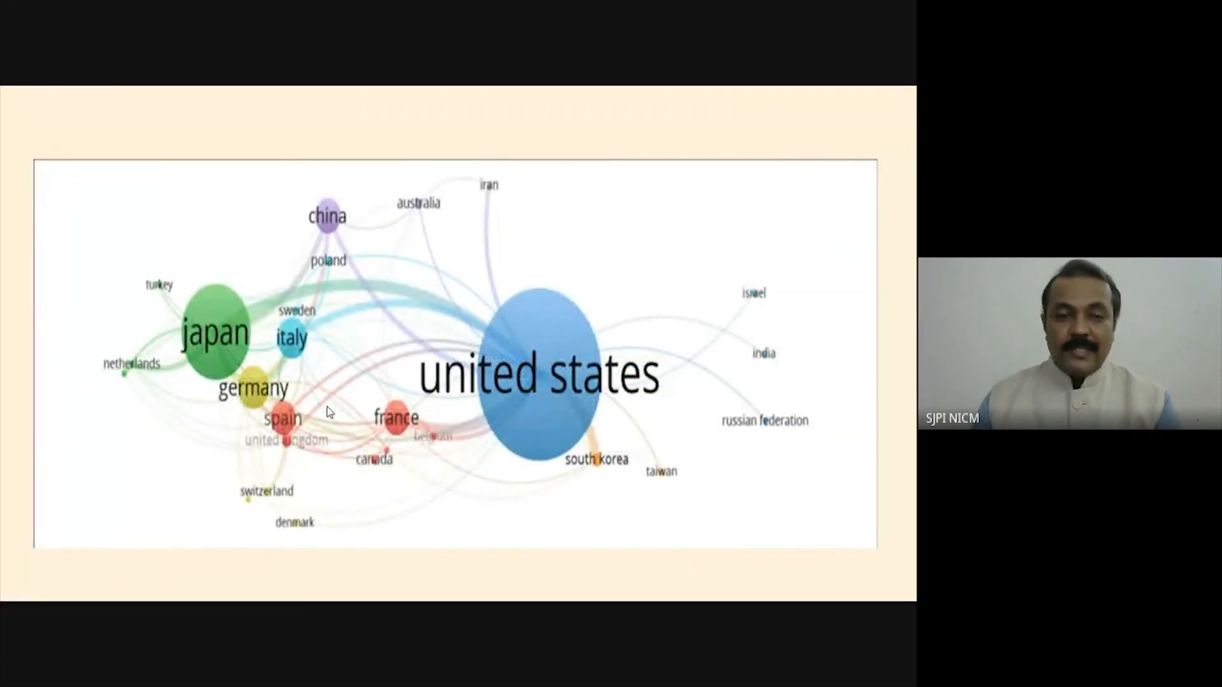
pyautogui.press('Right')
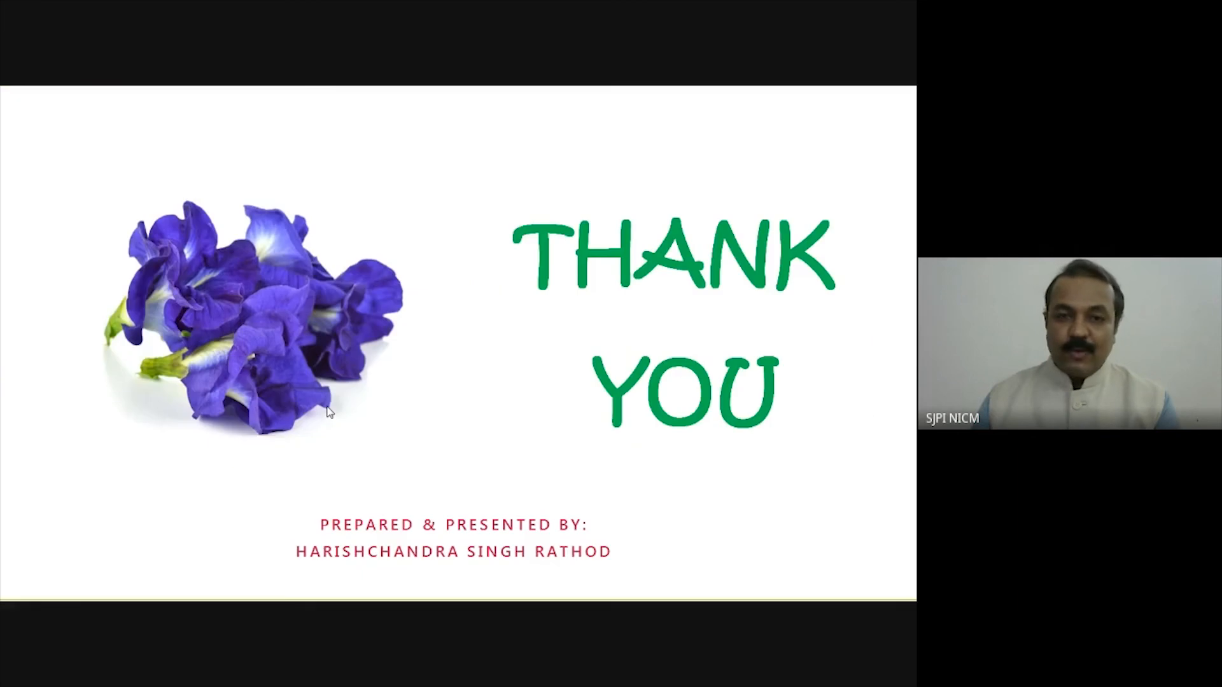
pyautogui.press('Left')
pyautogui.press('Right')
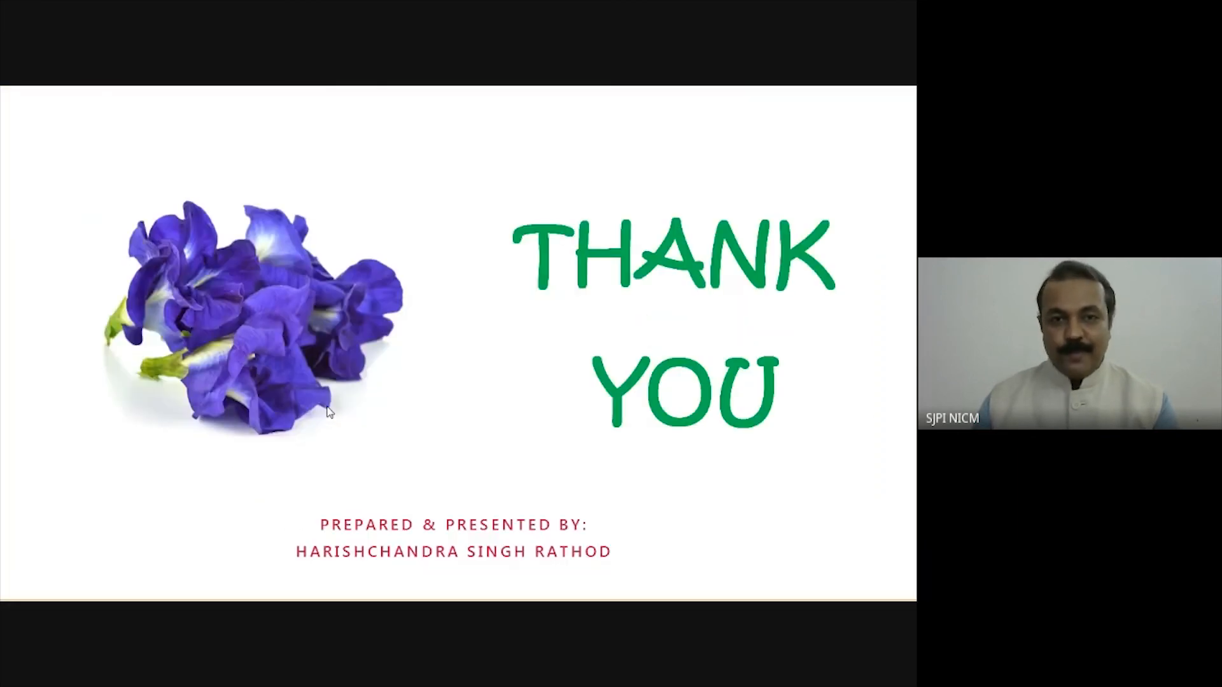